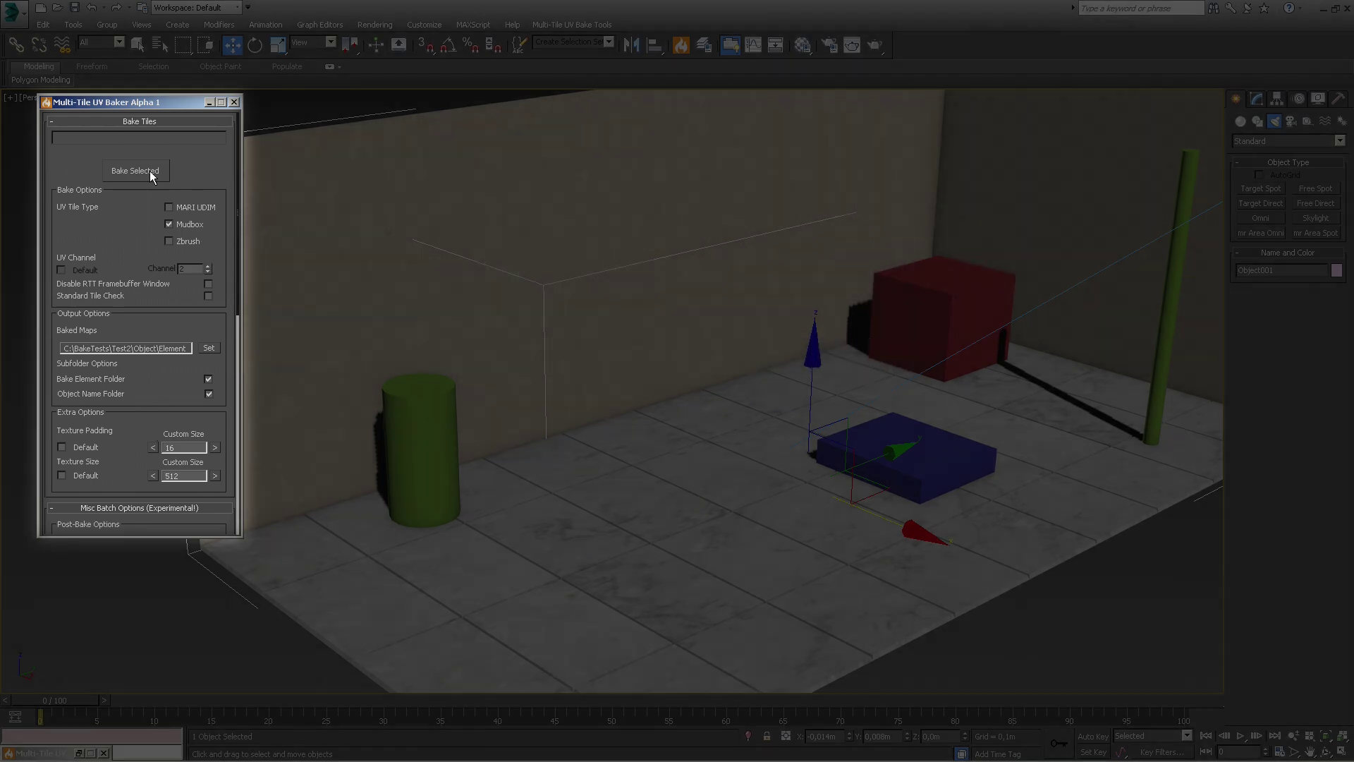
# Step: Bake the selected room into Mudbox tiles, then review the patches in Mari's Ortho/UV and UV views
pyautogui.click(149, 171)
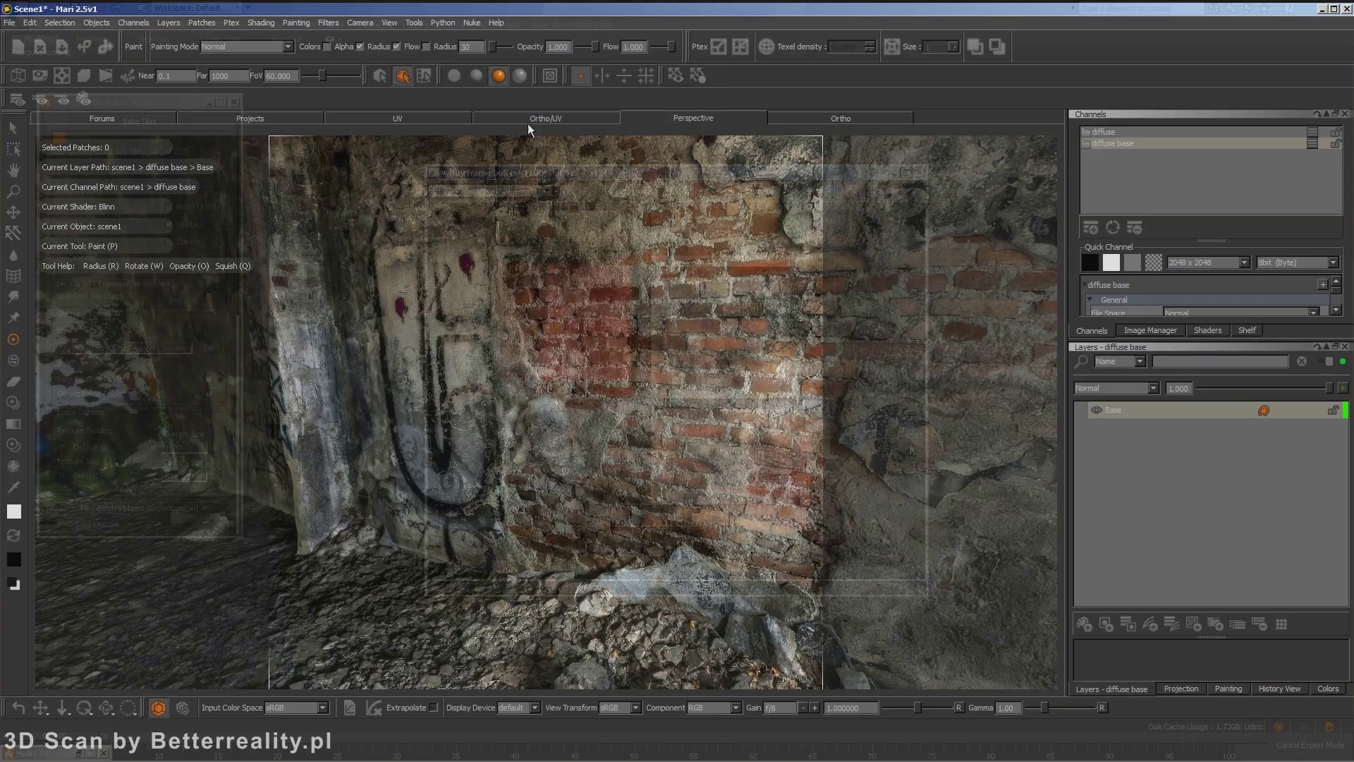
pyautogui.click(523, 116)
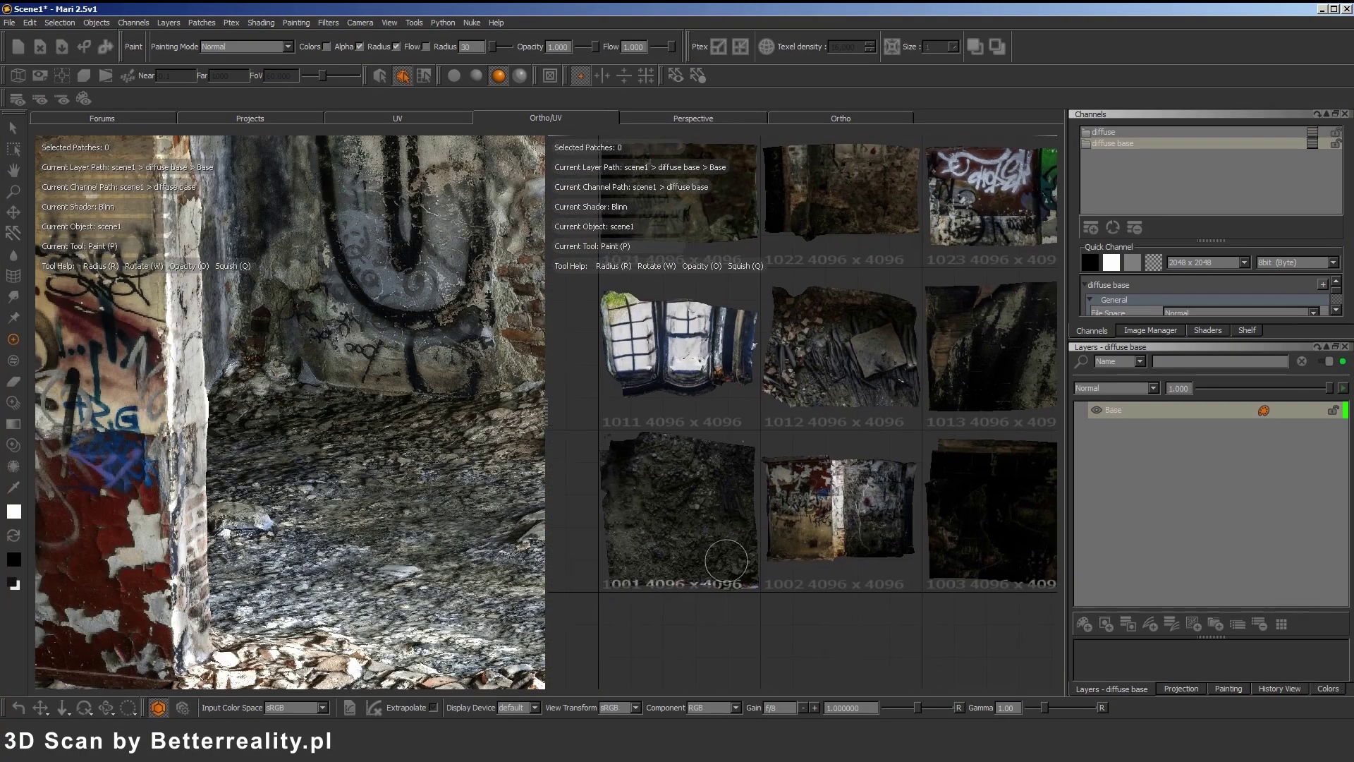
pyautogui.scroll(-2, 746, 485)
pyautogui.moveTo(494, 424); pyautogui.dragTo(430, 464, button='middle')
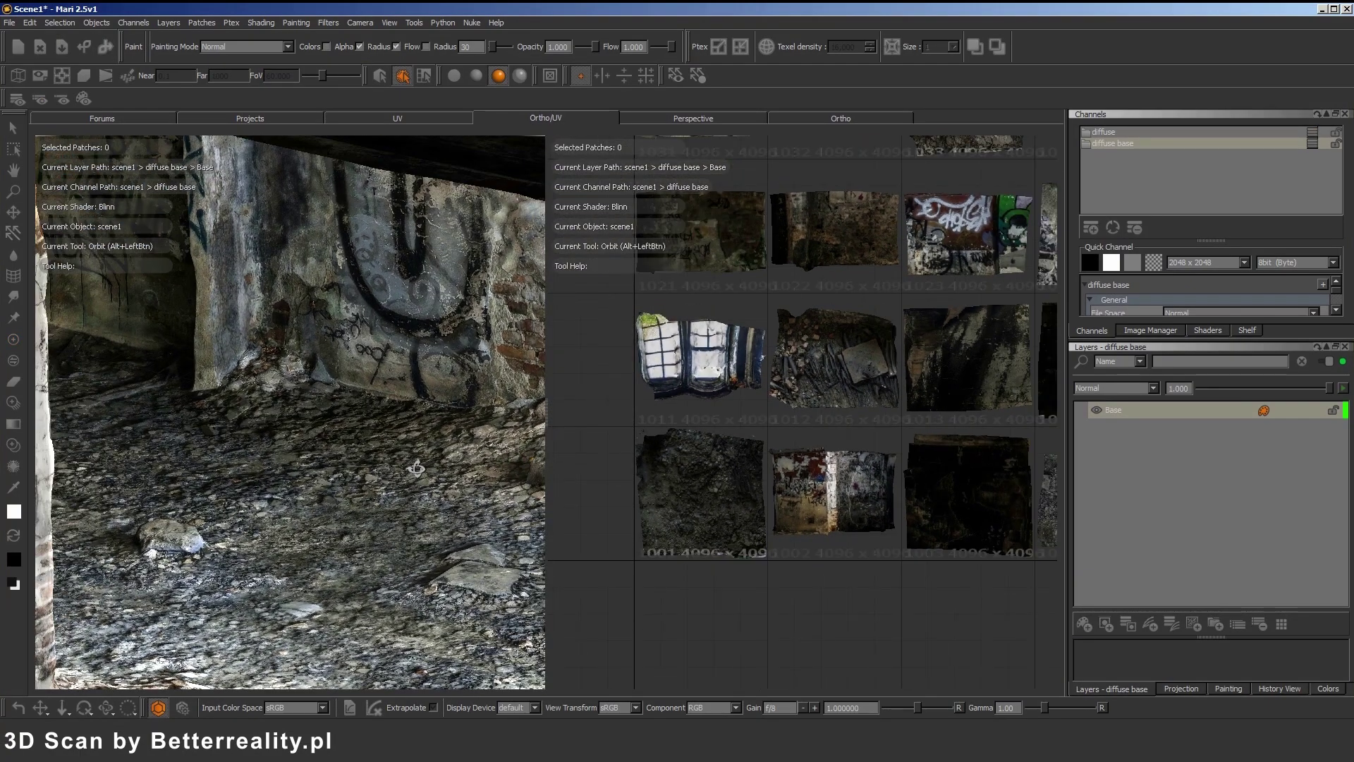
pyautogui.click(410, 119)
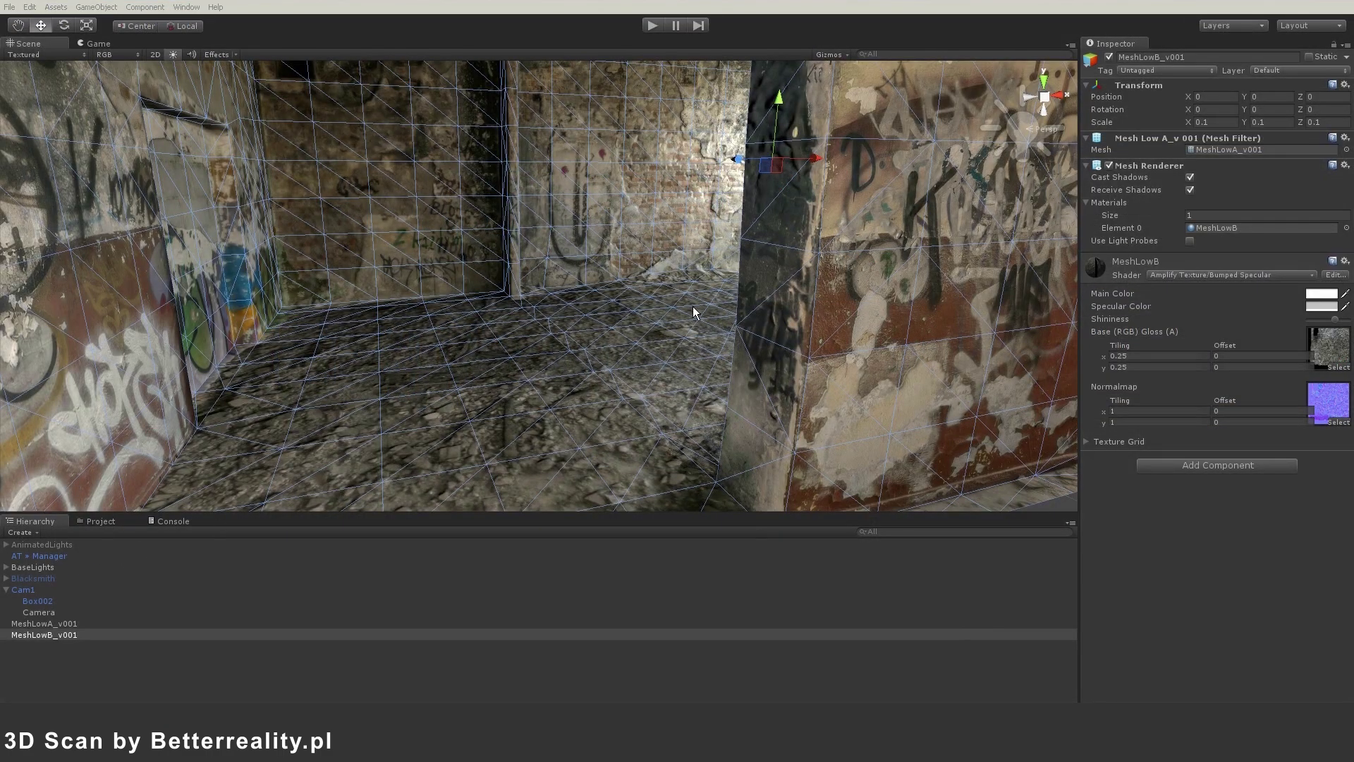
pyautogui.keyDown('alt'); pyautogui.moveTo(694, 313); pyautogui.dragTo(471, 306); pyautogui.keyUp('alt')
pyautogui.scroll(2, 547, 345)
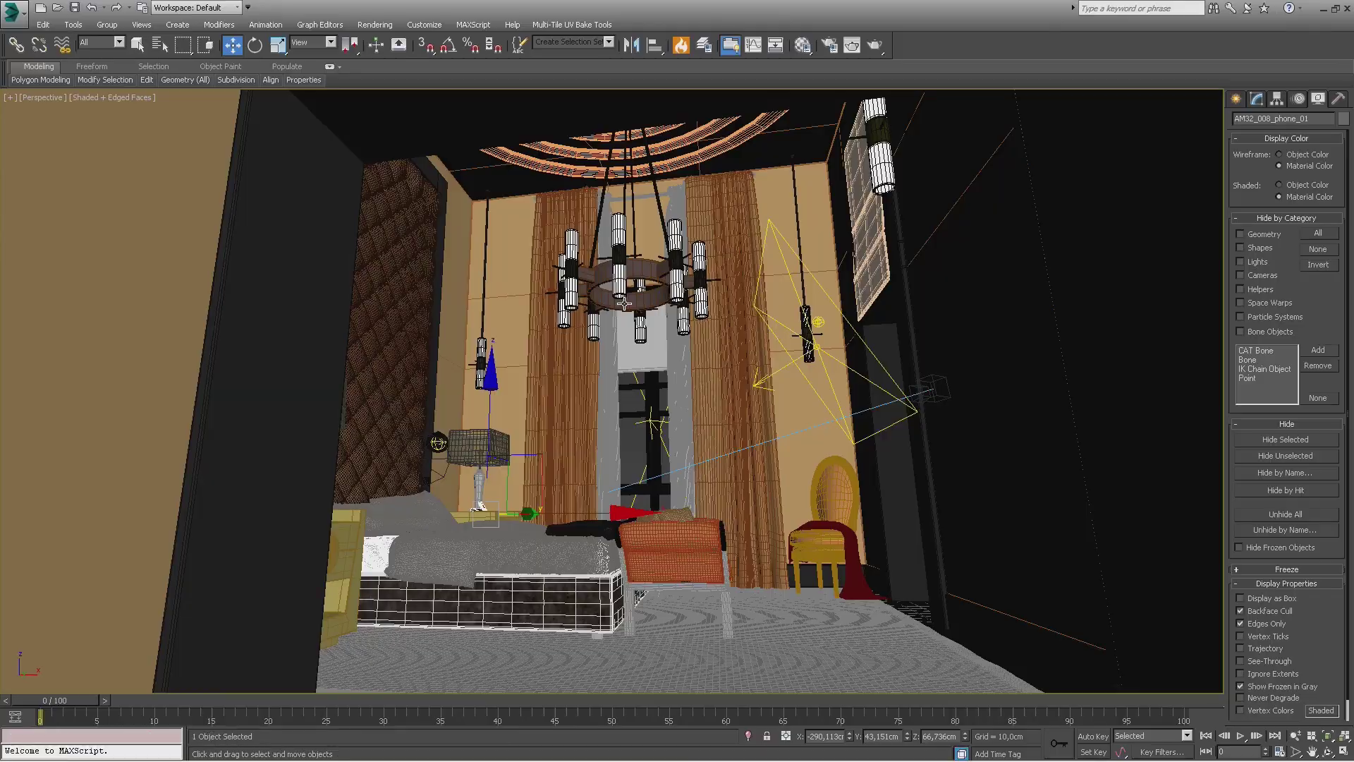
# Step: Orbit around the chandelier and down to the floor, then close the rendered frame window
pyautogui.scroll(5, 536, 463)
pyautogui.keyDown('alt'); pyautogui.moveTo(537, 451); pyautogui.dragTo(520, 467, button='middle'); pyautogui.keyUp('alt')
pyautogui.keyDown('alt'); pyautogui.moveTo(359, 451); pyautogui.dragTo(374, 455, button='middle'); pyautogui.keyUp('alt')
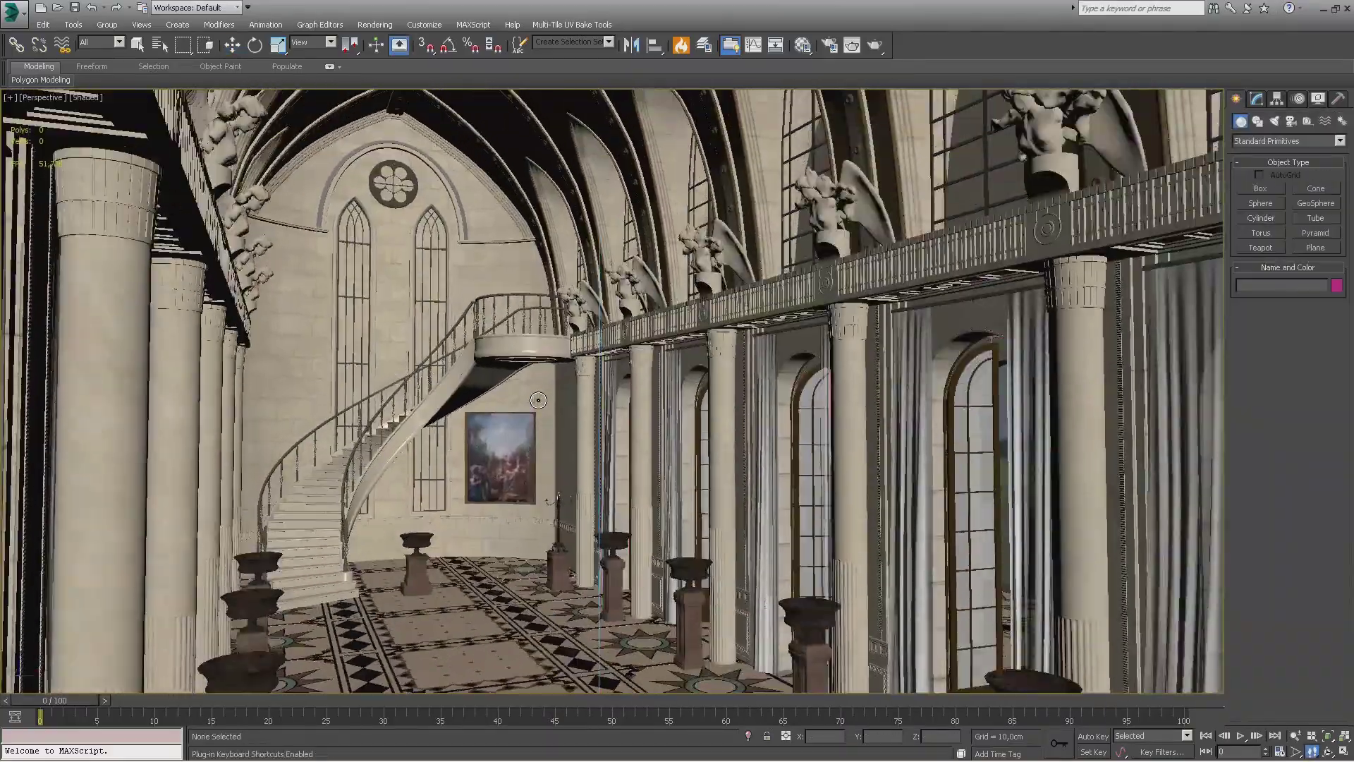
pyautogui.keyDown('alt'); pyautogui.moveTo(538, 400); pyautogui.dragTo(554, 350, button='middle'); pyautogui.keyUp('alt')
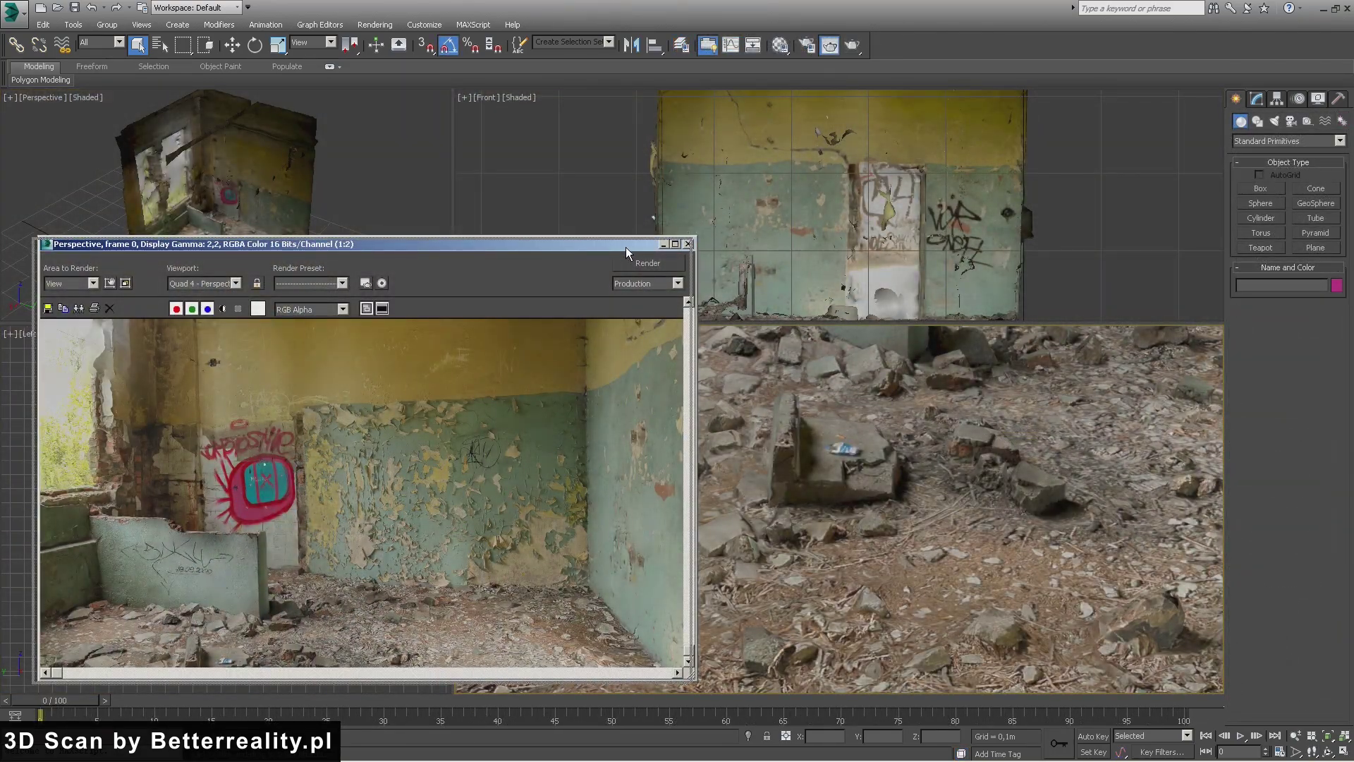
pyautogui.moveTo(627, 246); pyautogui.dragTo(603, 276)
pyautogui.click(661, 266)
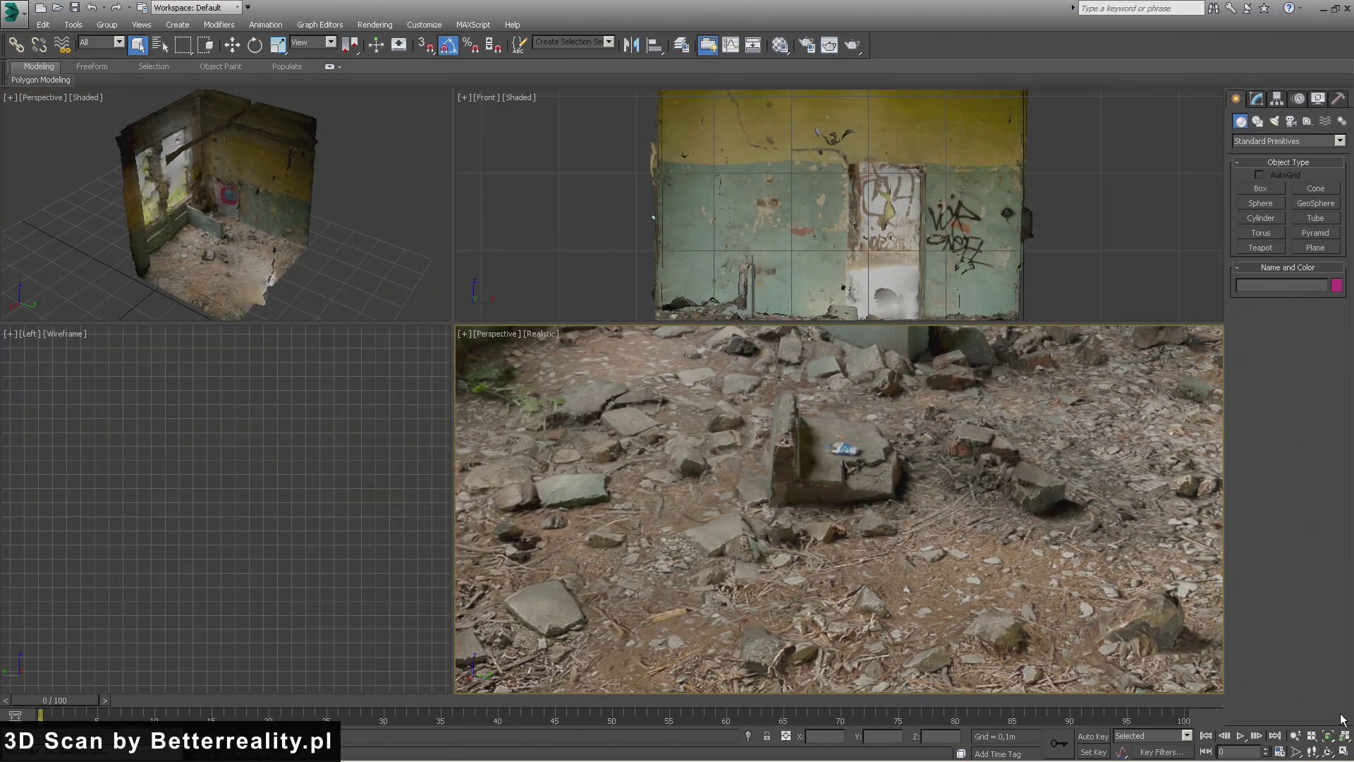
# Step: Walk the Perspective view from the rubble floor to the graffiti wall, then orbit to the window wall
pyautogui.click(1313, 751)
pyautogui.moveTo(874, 623); pyautogui.dragTo(882, 593)
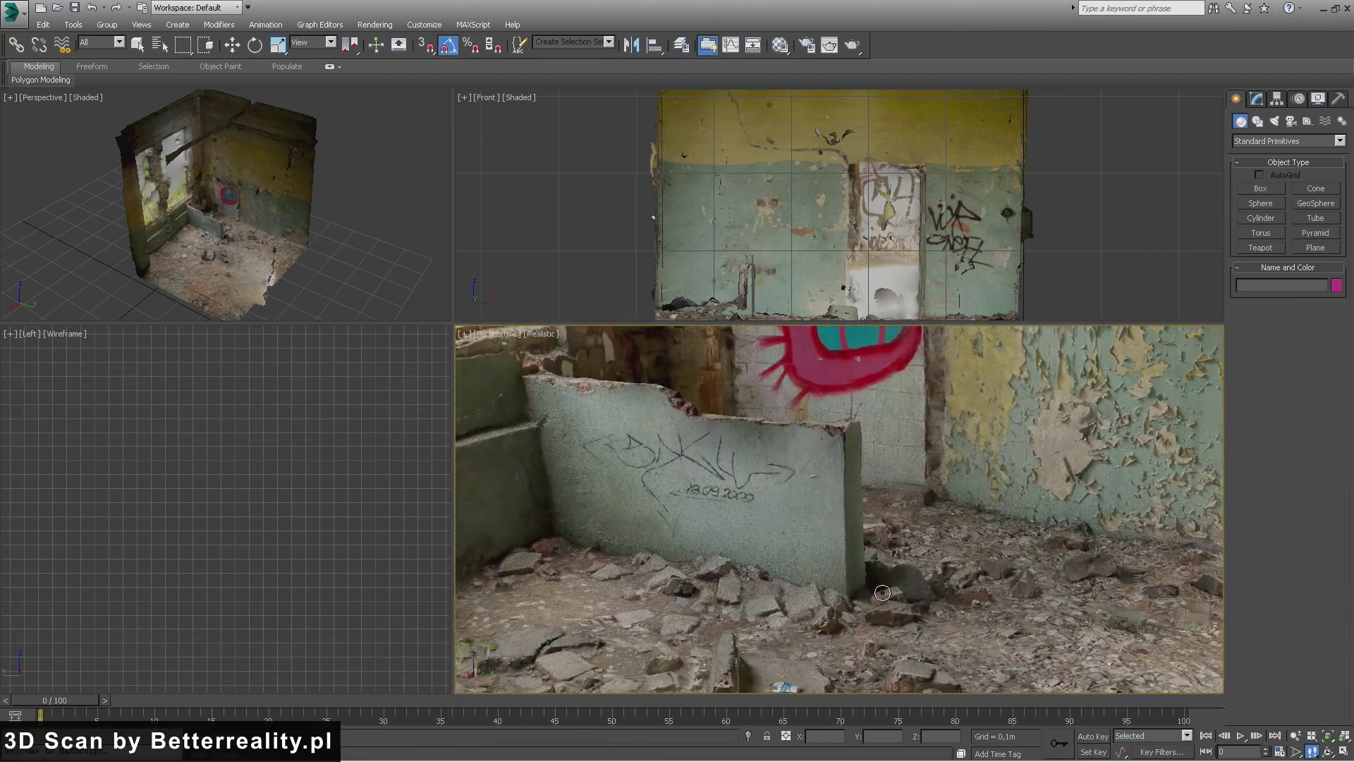
pyautogui.rightClick(395, 269)
pyautogui.moveTo(413, 281)
pyautogui.keyDown('alt'); pyautogui.mouseDown(button='middle')
pyautogui.moveTo(350, 248)
pyautogui.moveTo(96, 231)
pyautogui.moveTo(354, 240)
pyautogui.mouseUp(button='middle'); pyautogui.keyUp('alt')
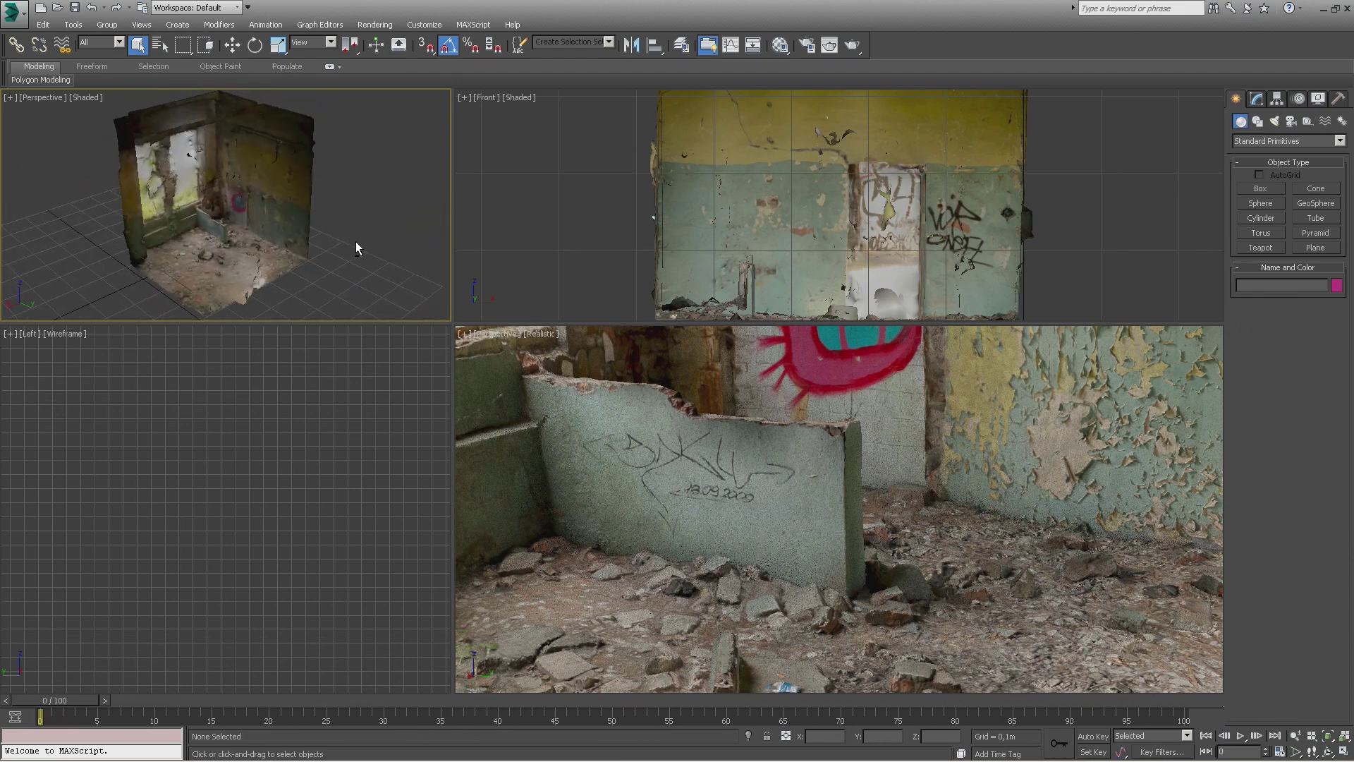
pyautogui.press('alt')
# Step: Install MultiTileUVBakeTools_0.14.mzp and drag the Multi-Tile UV Baker command onto the main toolbar
pyautogui.click(112, 73)
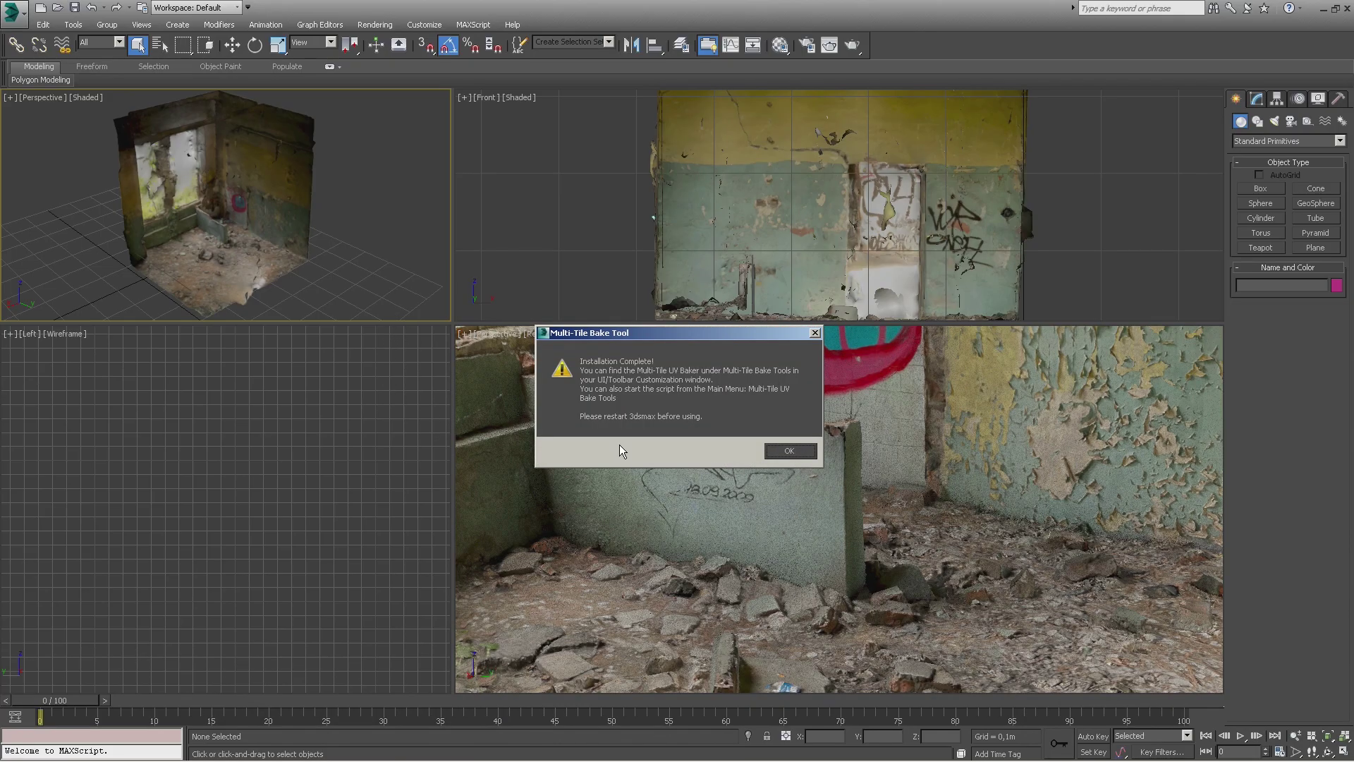
pyautogui.click(790, 451)
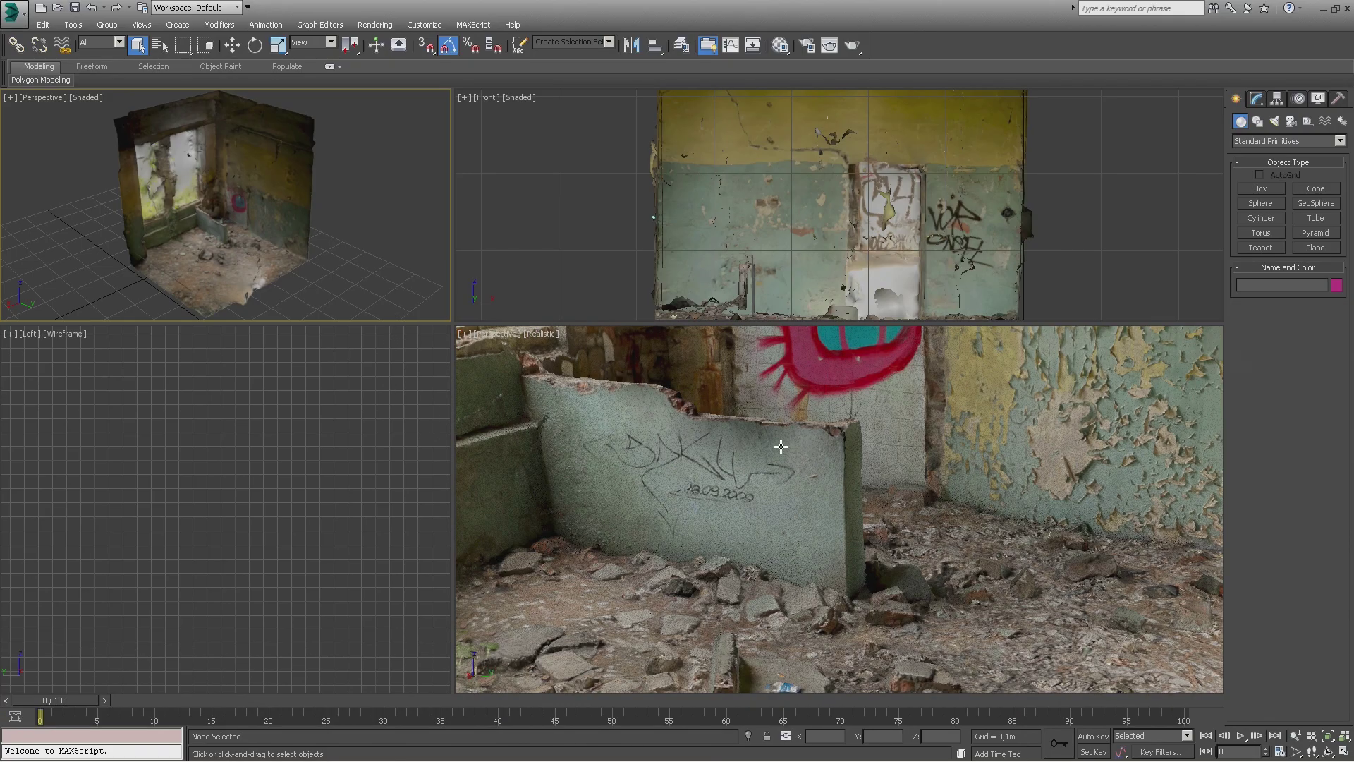
pyautogui.click(424, 24)
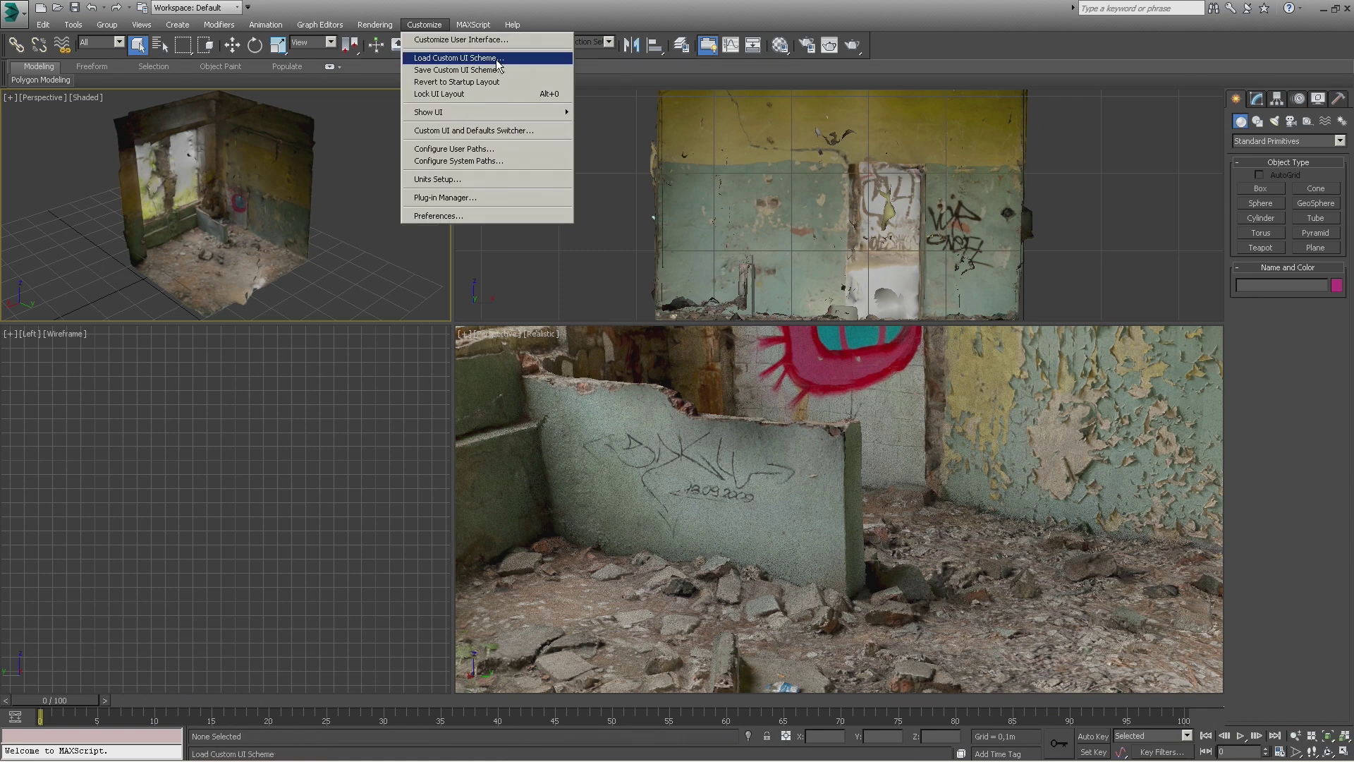
pyautogui.click(493, 41)
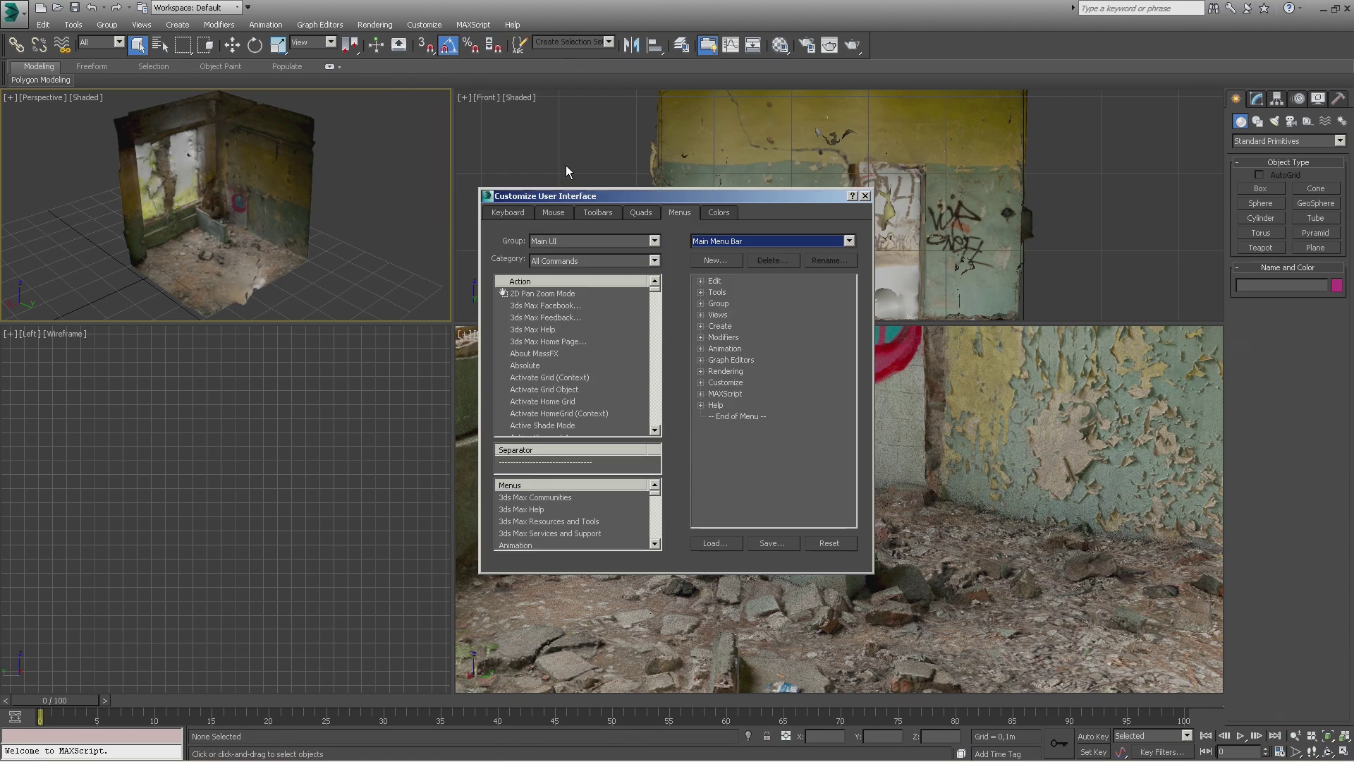
pyautogui.click(601, 212)
pyautogui.click(615, 258)
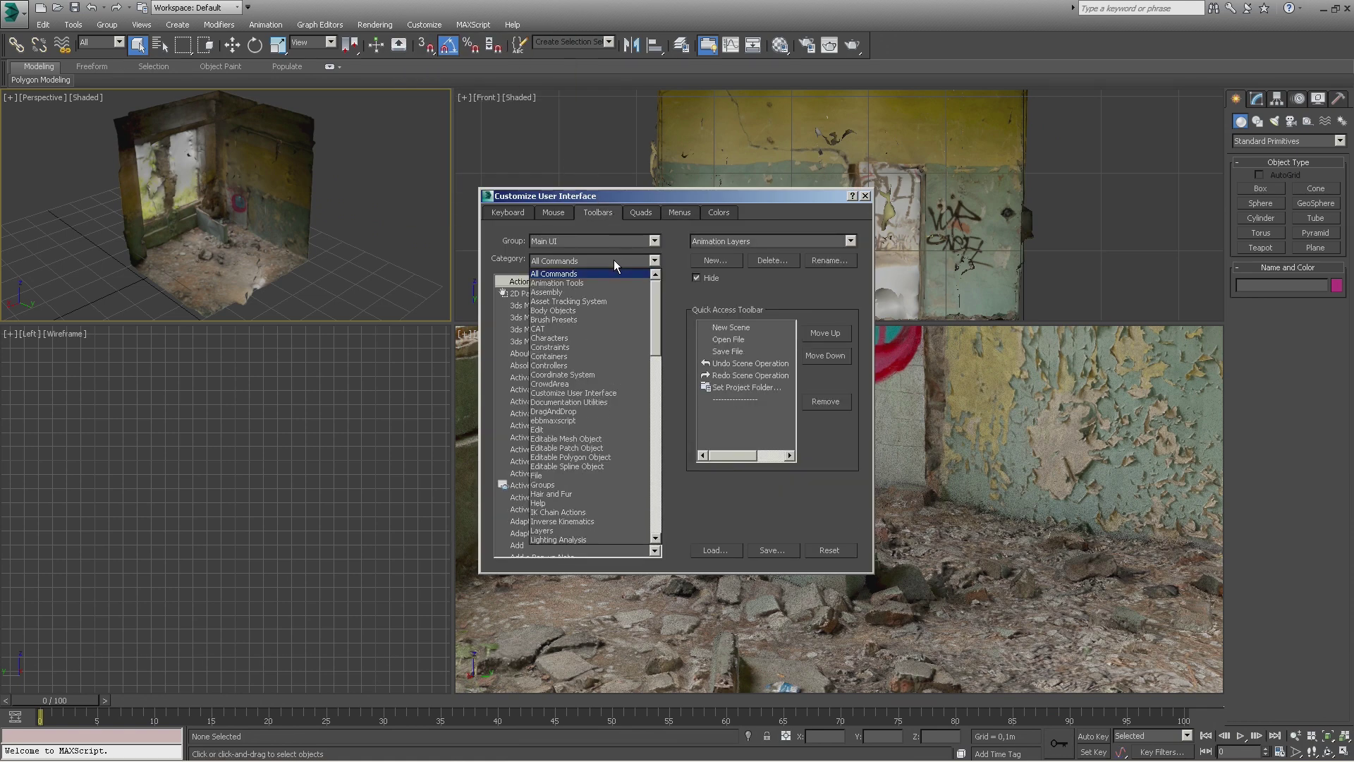
pyautogui.scroll(-6, 611, 367)
pyautogui.click(607, 437)
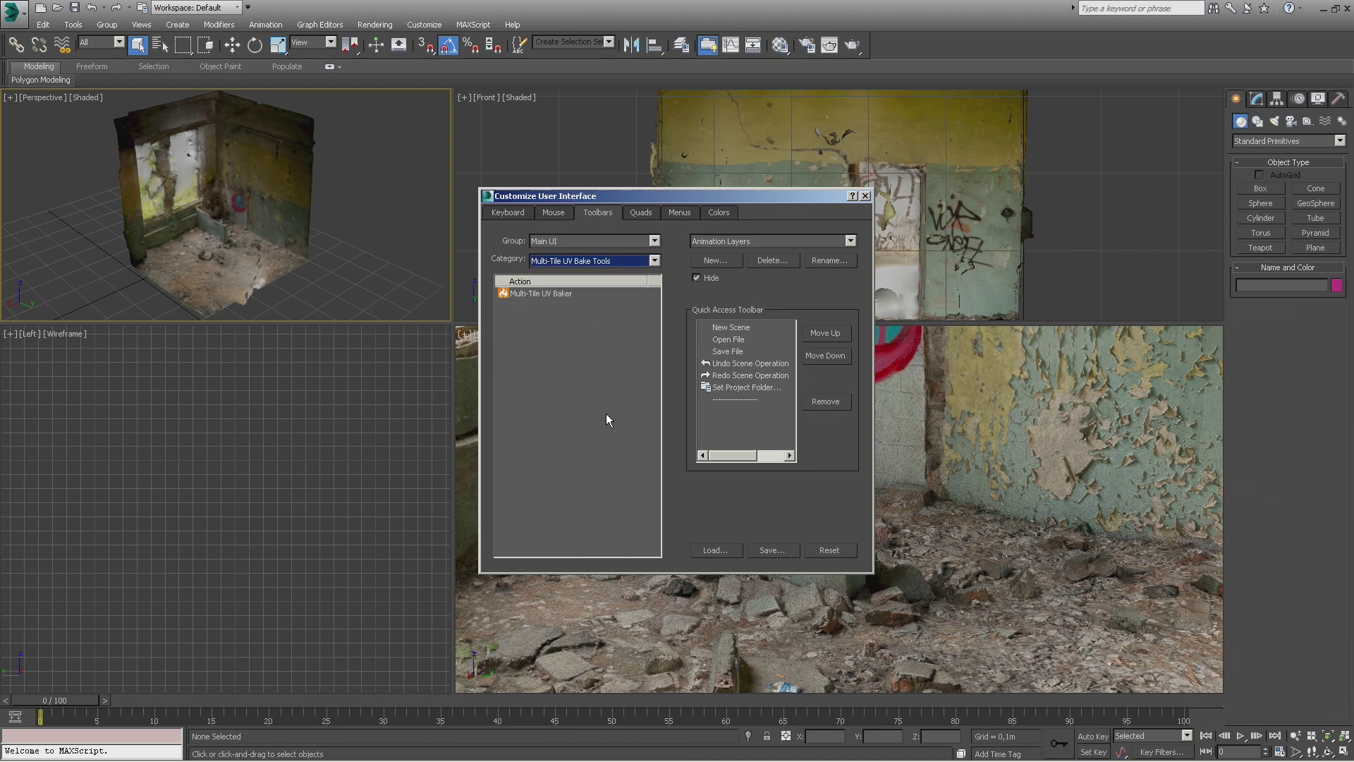
pyautogui.moveTo(538, 294); pyautogui.dragTo(690, 54)
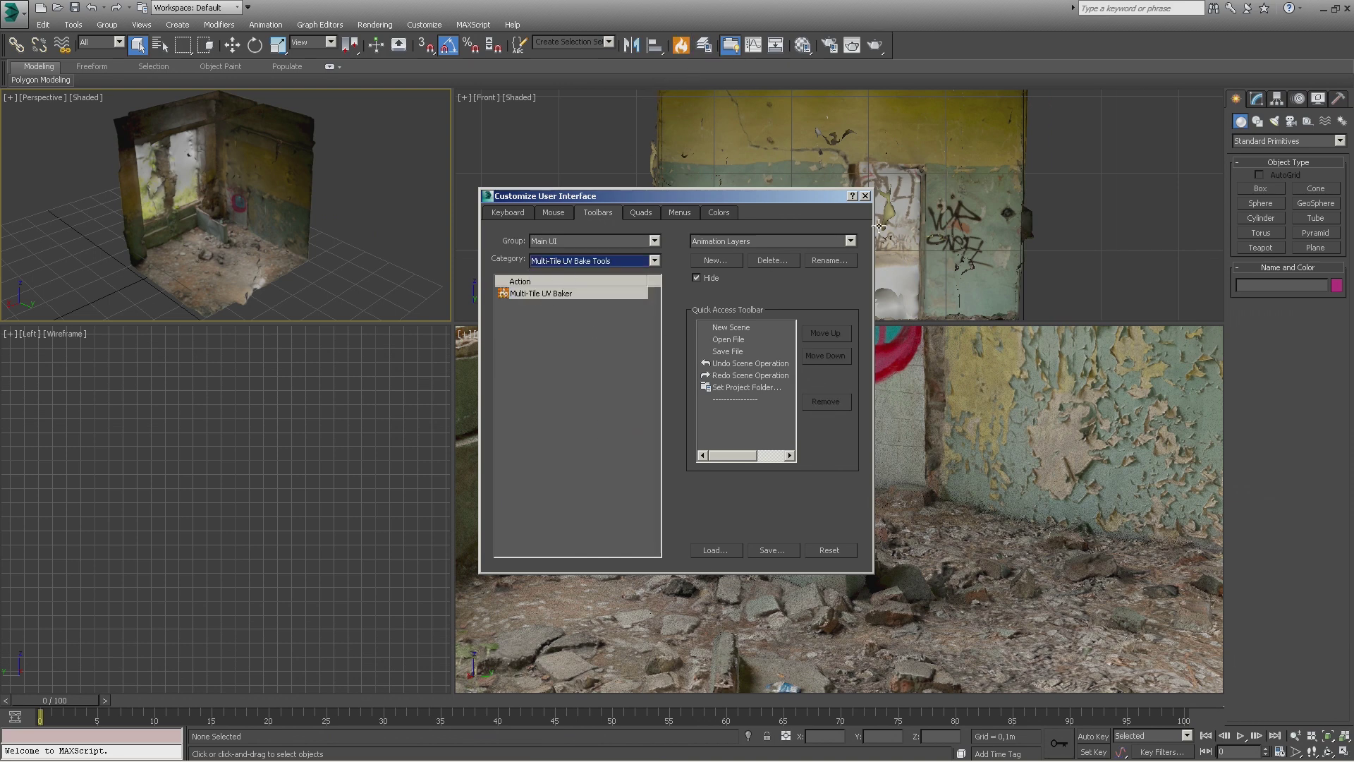
# Step: Open the Multi-Tile UV Baker panel from the new toolbar icon and expand Misc Batch Options
pyautogui.click(866, 196)
pyautogui.click(682, 47)
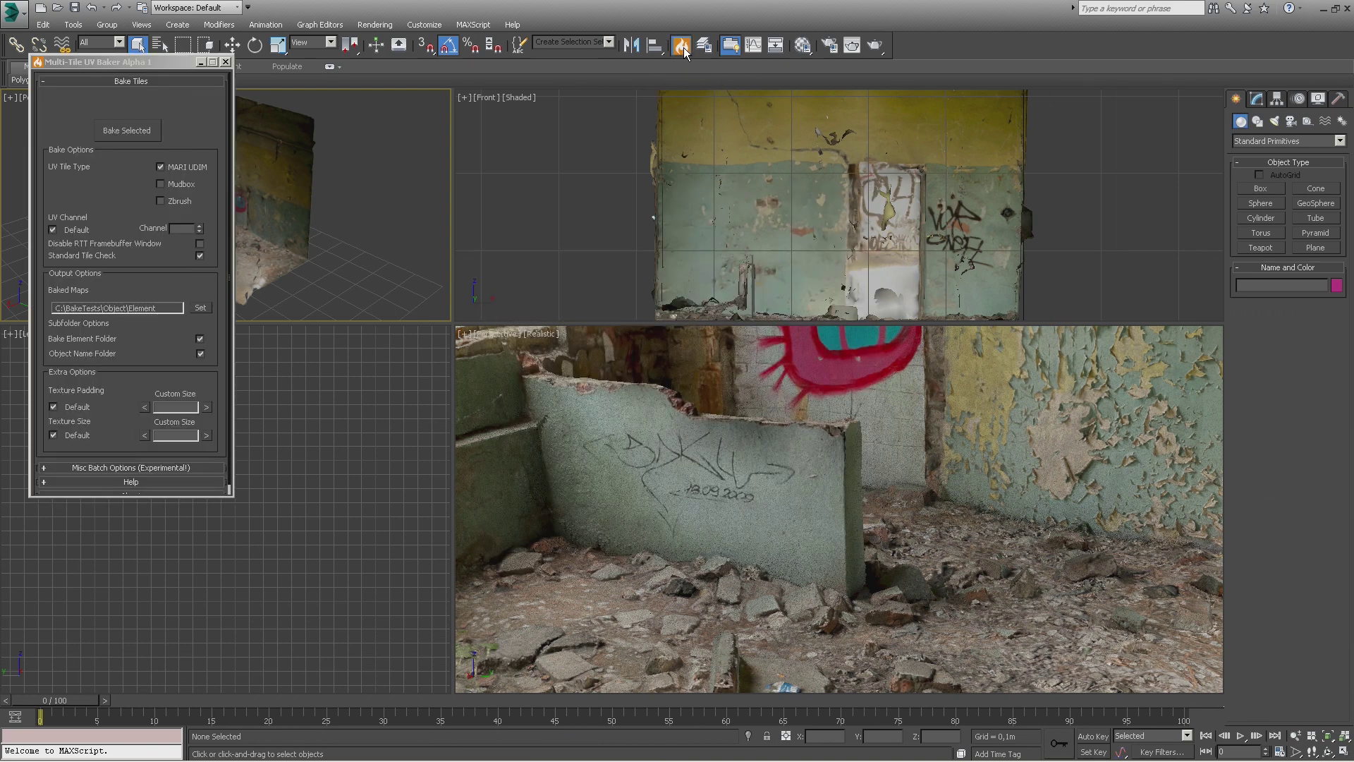
pyautogui.moveTo(162, 63); pyautogui.dragTo(314, 147)
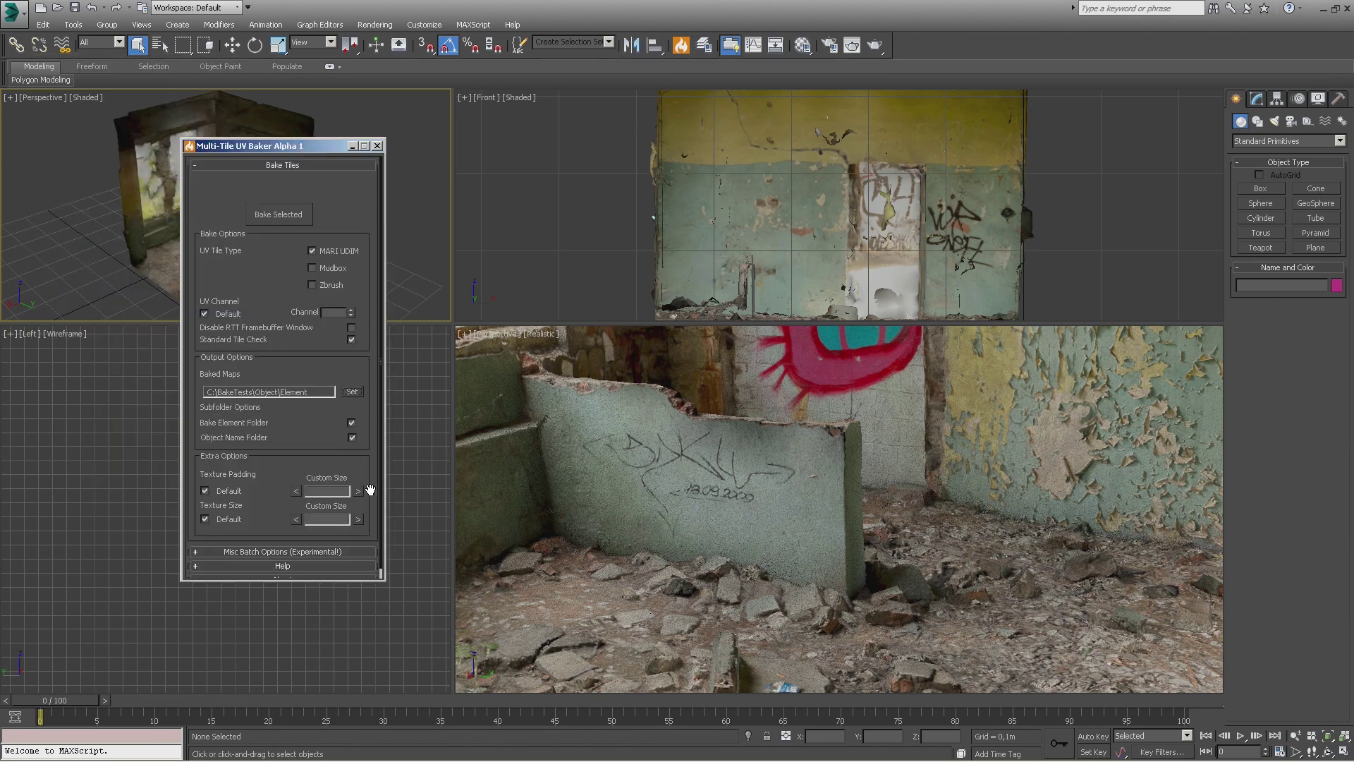
pyautogui.click(339, 549)
pyautogui.scroll(-3, 304, 434)
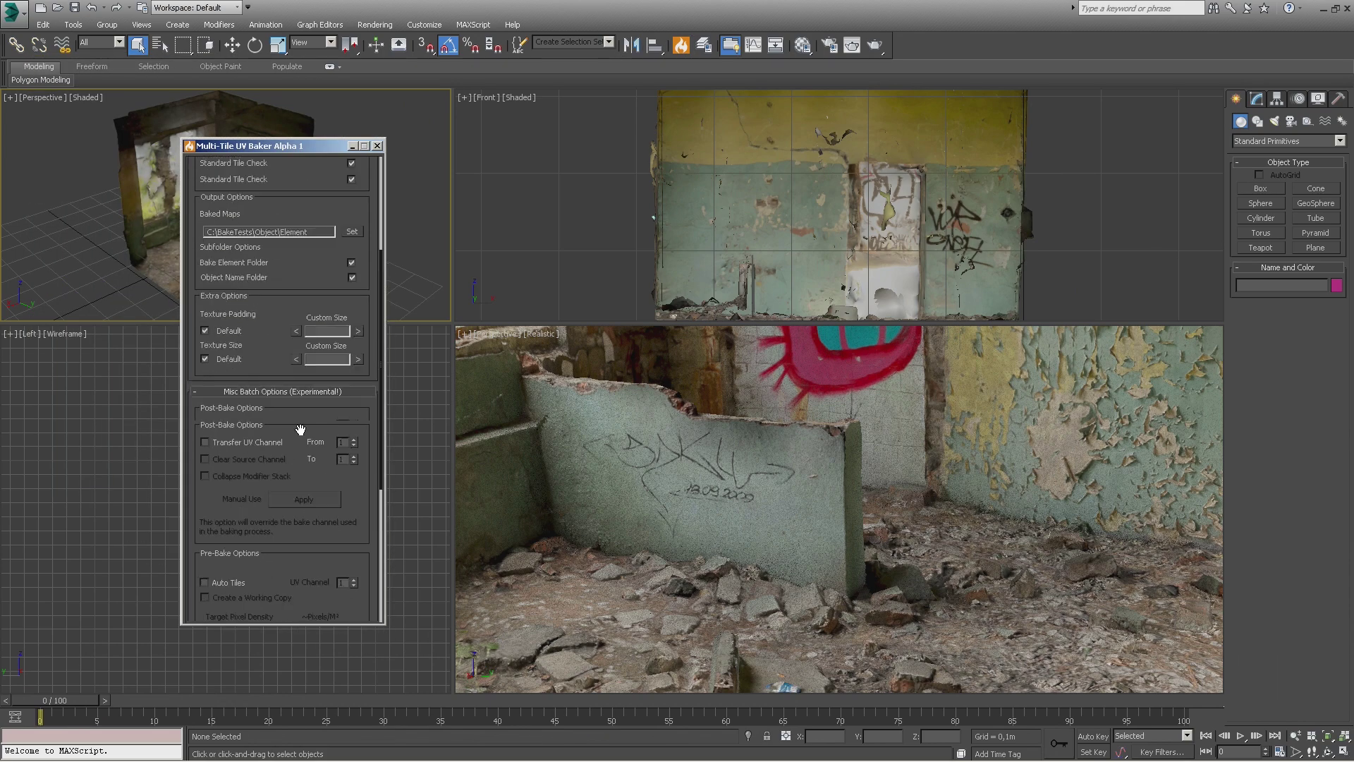
pyautogui.scroll(3, 289, 346)
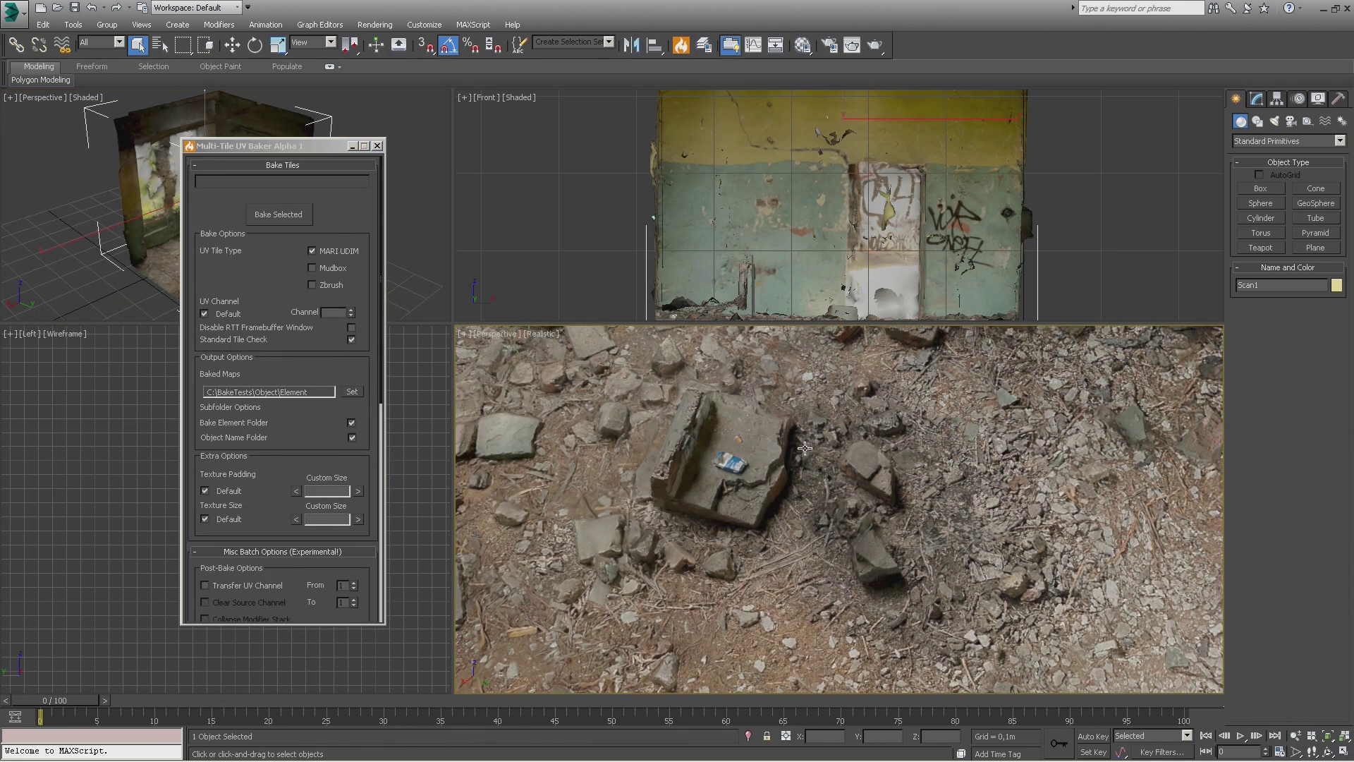
# Step: Inspect Scan1's Unwrap UVW layout in the UV editor, then close the editor
pyautogui.click(1260, 100)
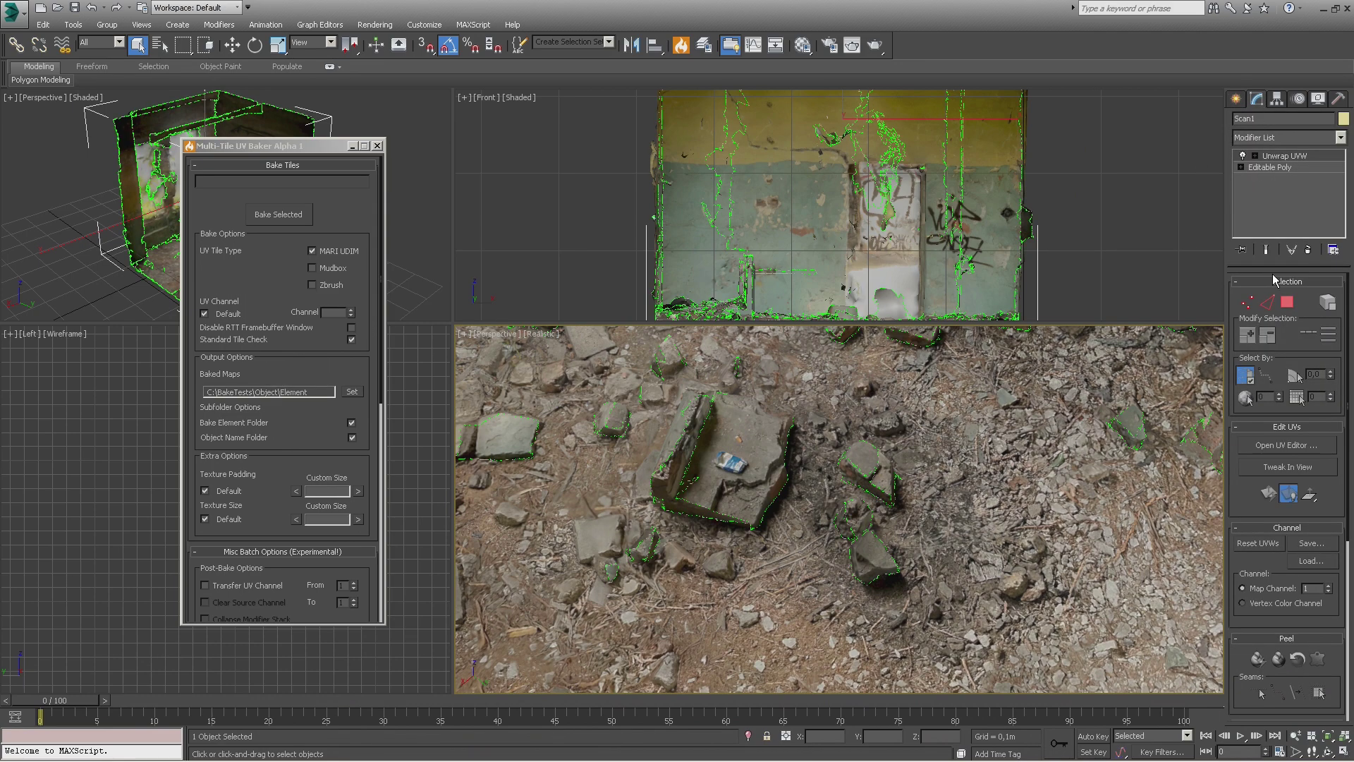
pyautogui.click(1297, 446)
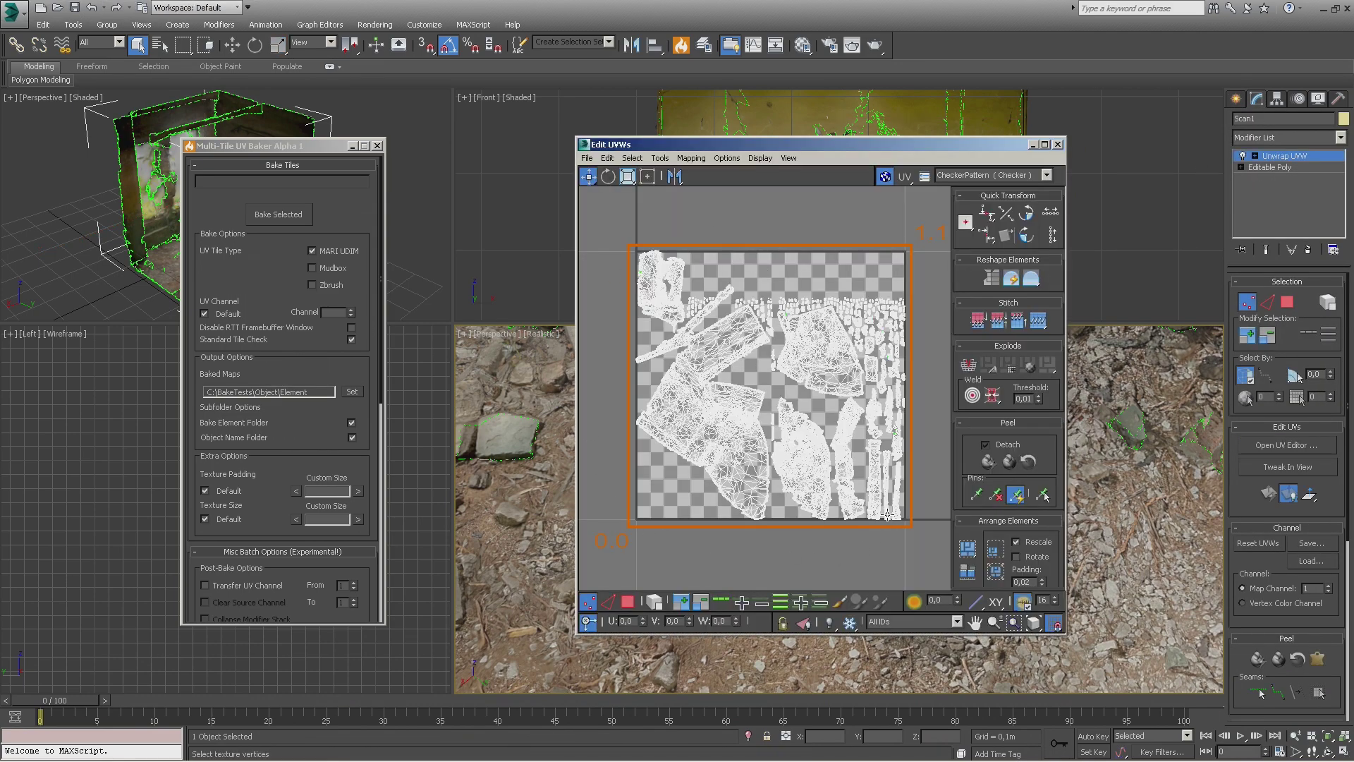
pyautogui.moveTo(925, 395); pyautogui.dragTo(911, 398, button='middle')
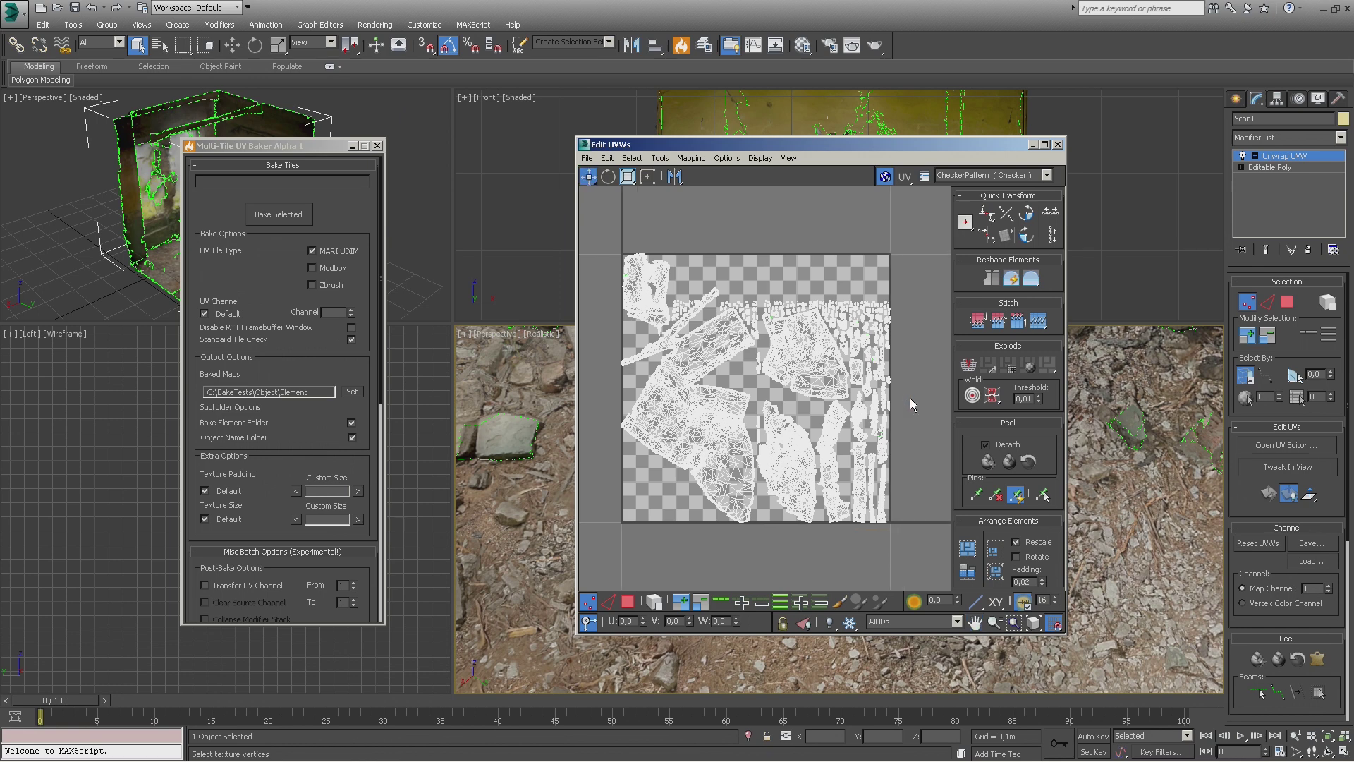
pyautogui.scroll(-5, 910, 398)
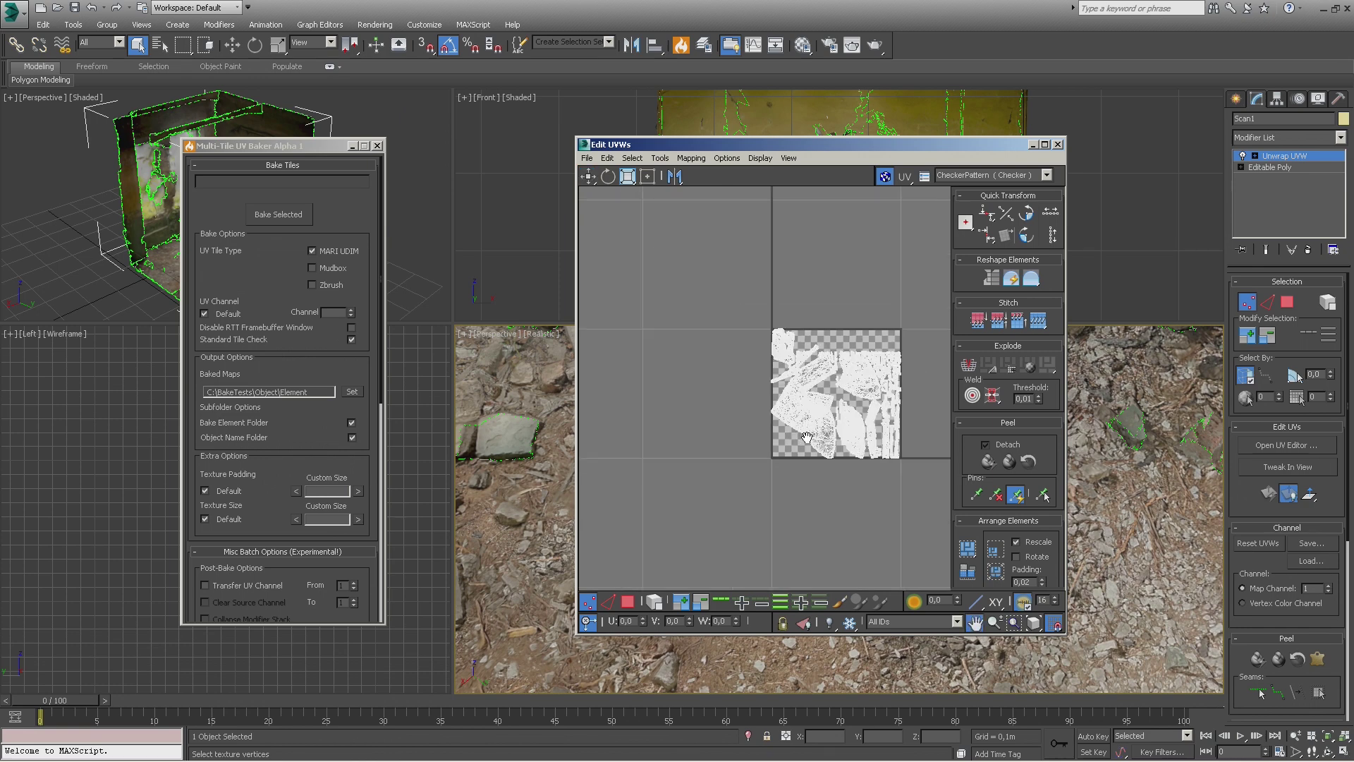
pyautogui.moveTo(783, 450); pyautogui.dragTo(759, 469, button='middle')
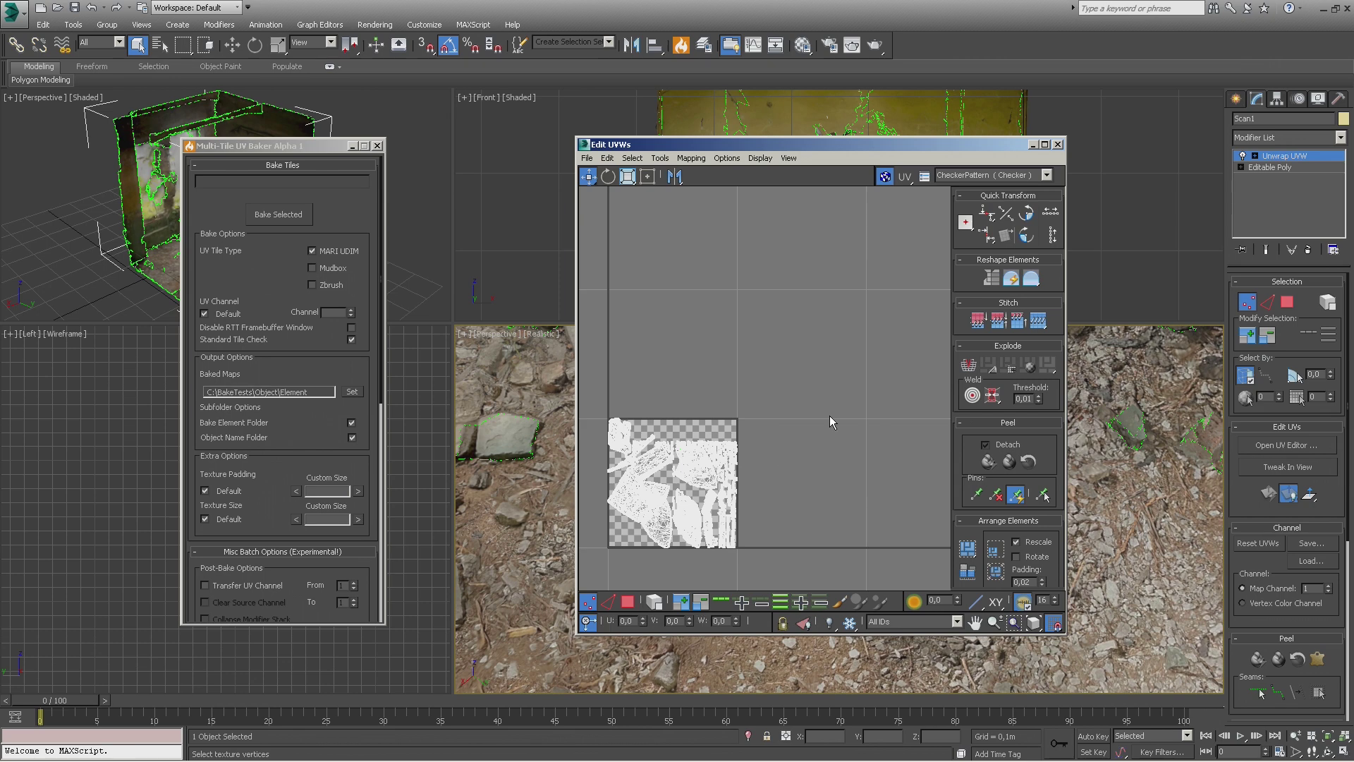
pyautogui.click(1058, 145)
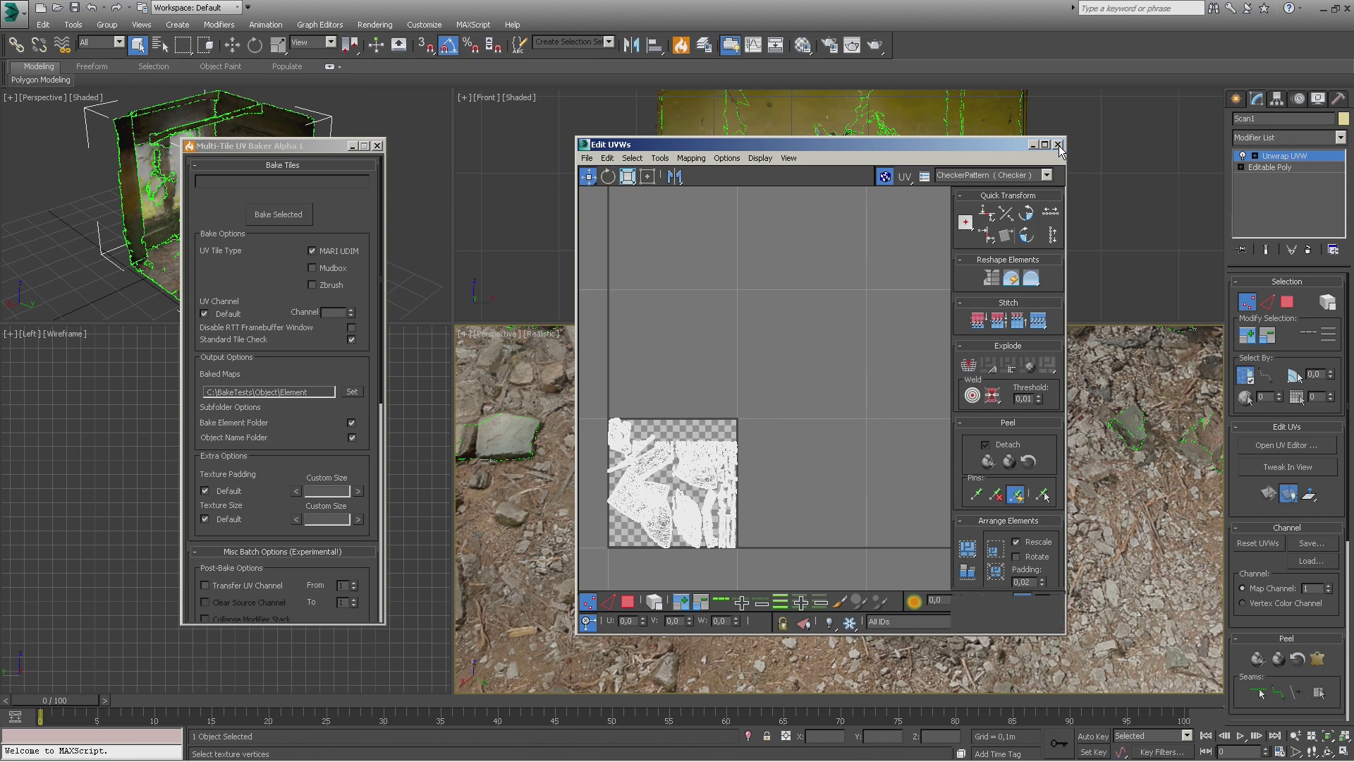
# Step: In Render To Texture, add a 256x256 CompleteMap output element for Scan1 and review Mapping Coordinates
pyautogui.click(387, 27)
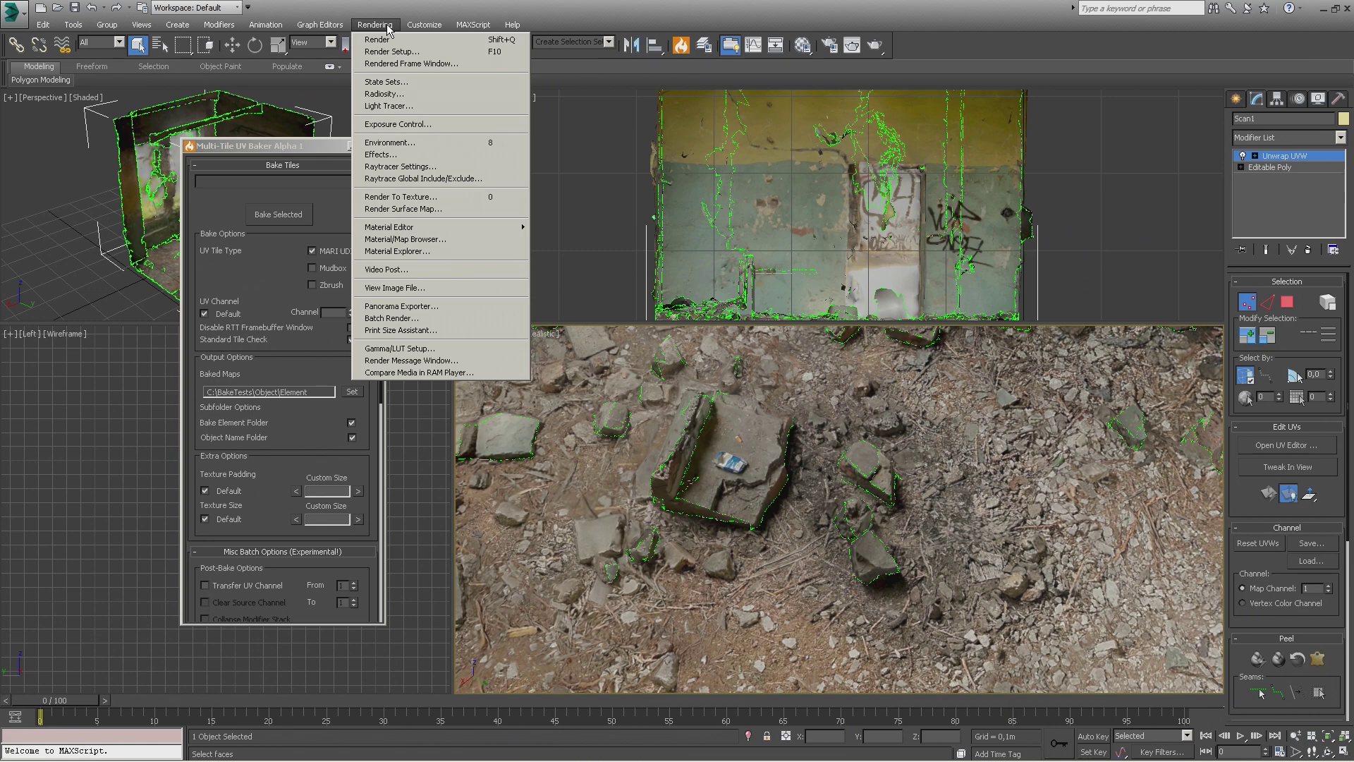
pyautogui.click(412, 197)
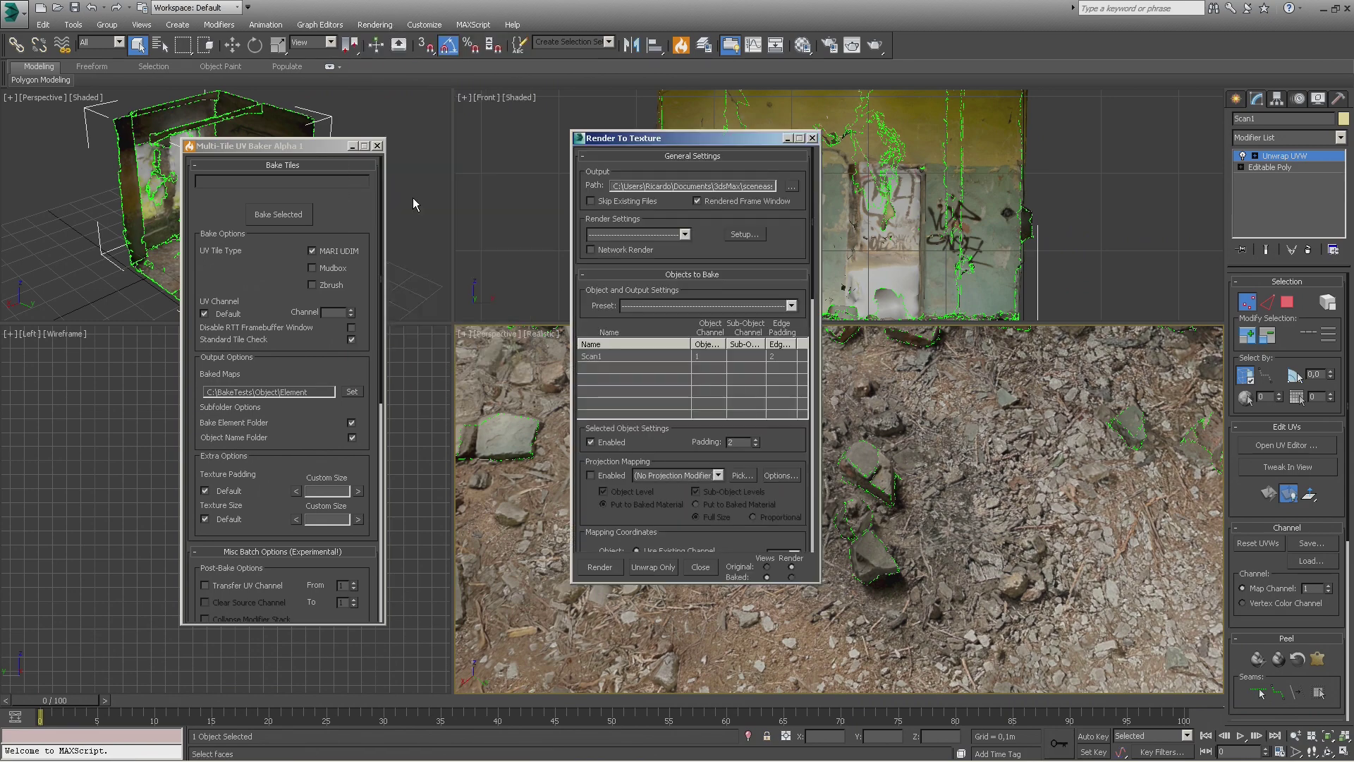
pyautogui.moveTo(733, 519); pyautogui.dragTo(732, 208)
pyautogui.click(621, 431)
pyautogui.moveTo(635, 327); pyautogui.dragTo(669, 408)
pyautogui.click(670, 328)
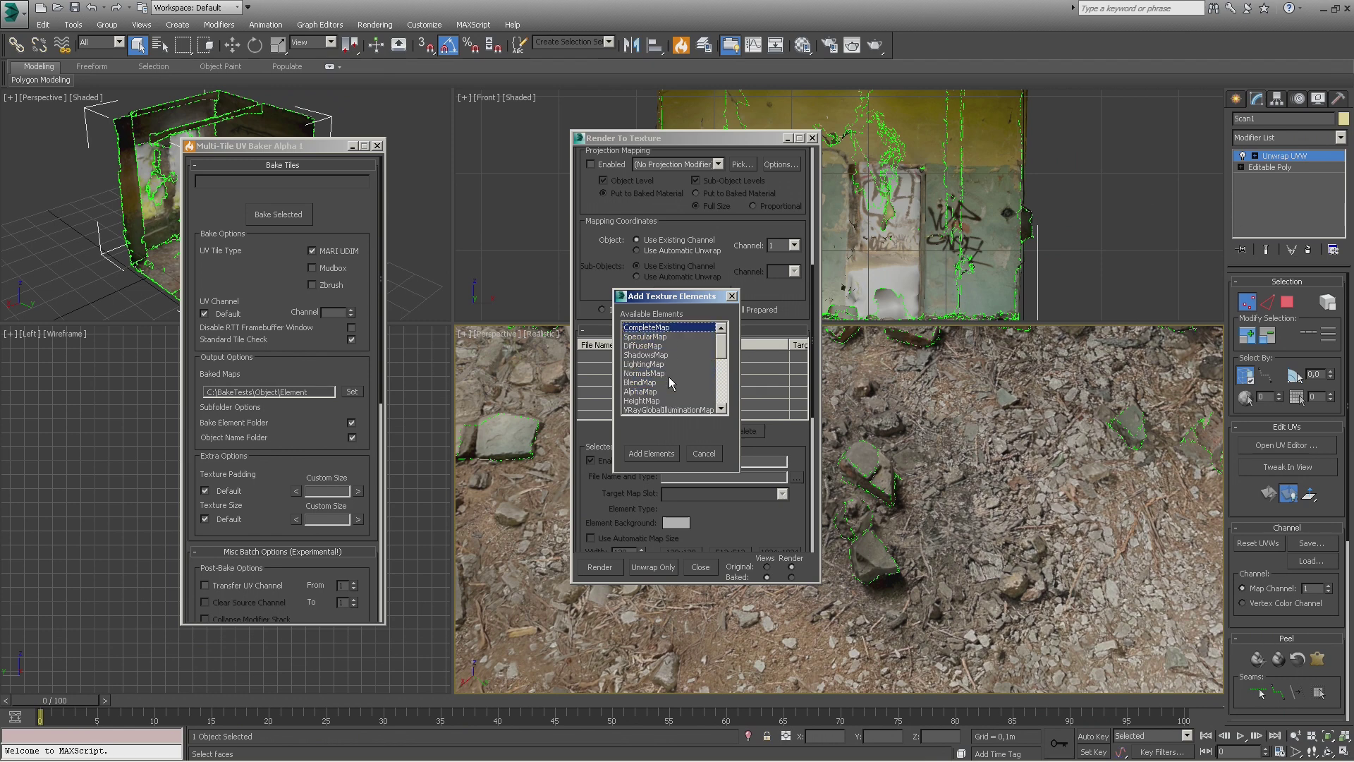
pyautogui.click(651, 453)
pyautogui.scroll(5, 740, 443)
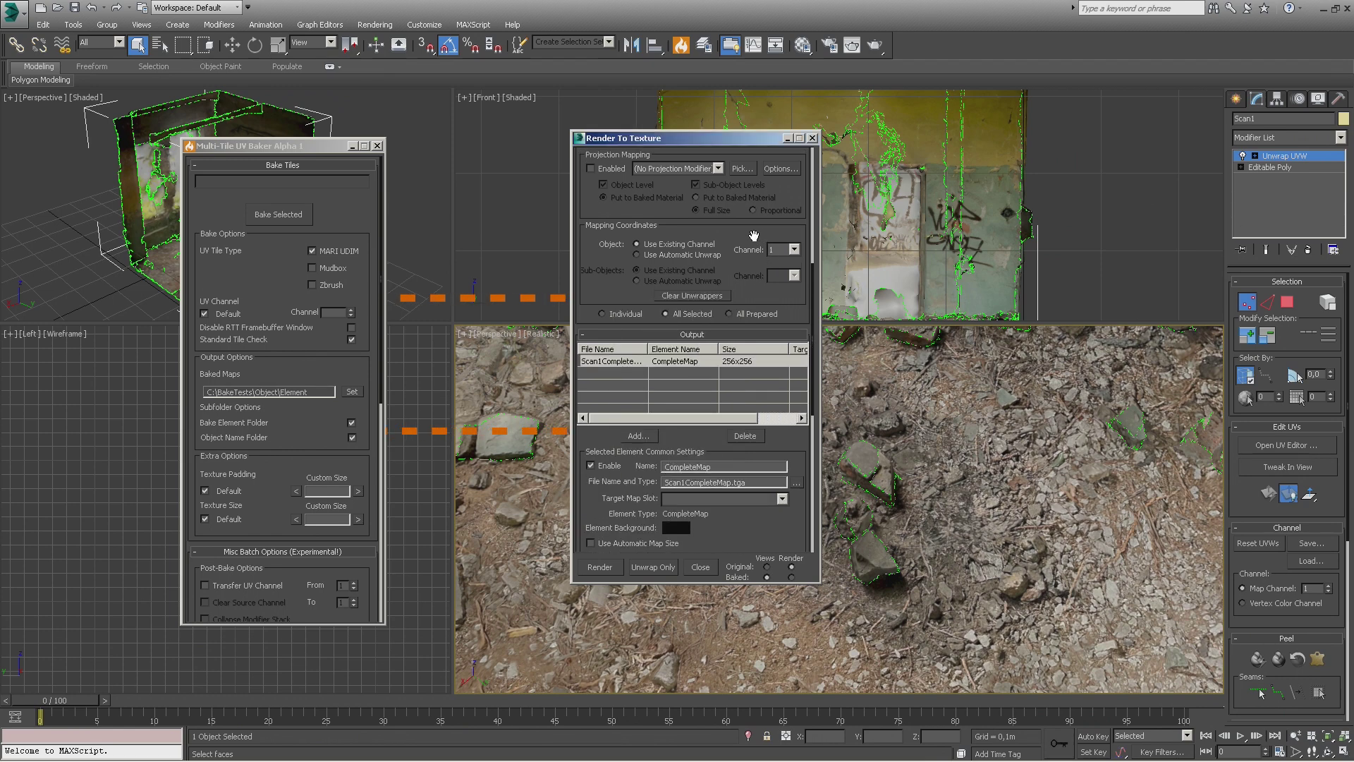
pyautogui.scroll(1, 740, 443)
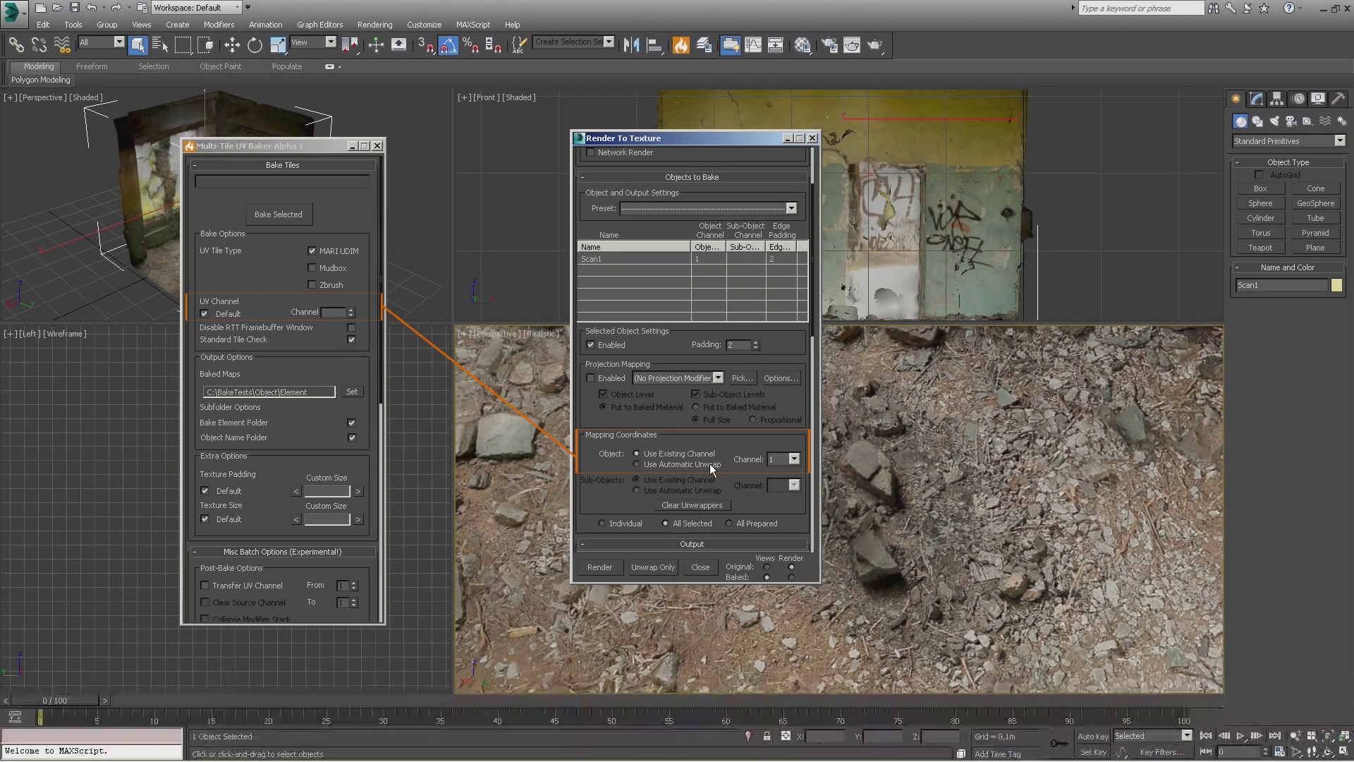
pyautogui.moveTo(724, 456); pyautogui.dragTo(759, 431)
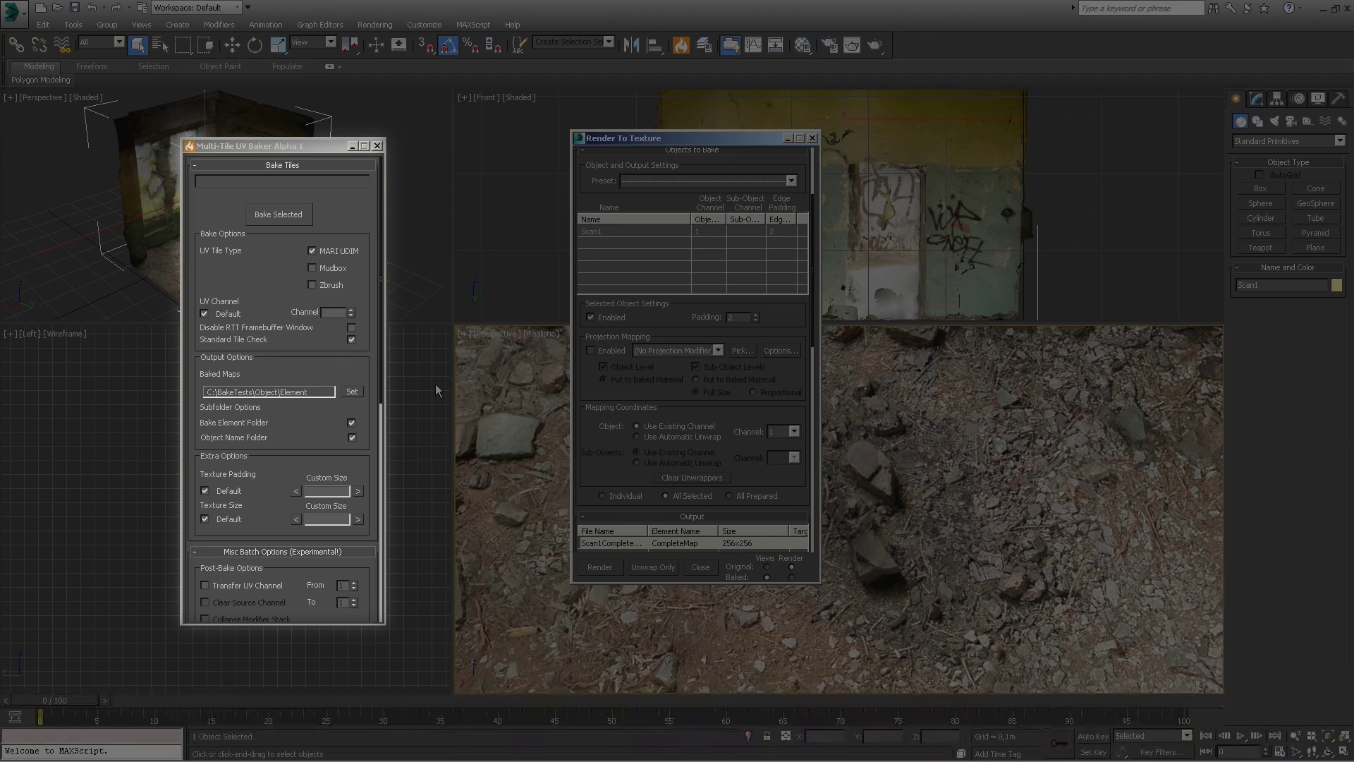
pyautogui.click(435, 383)
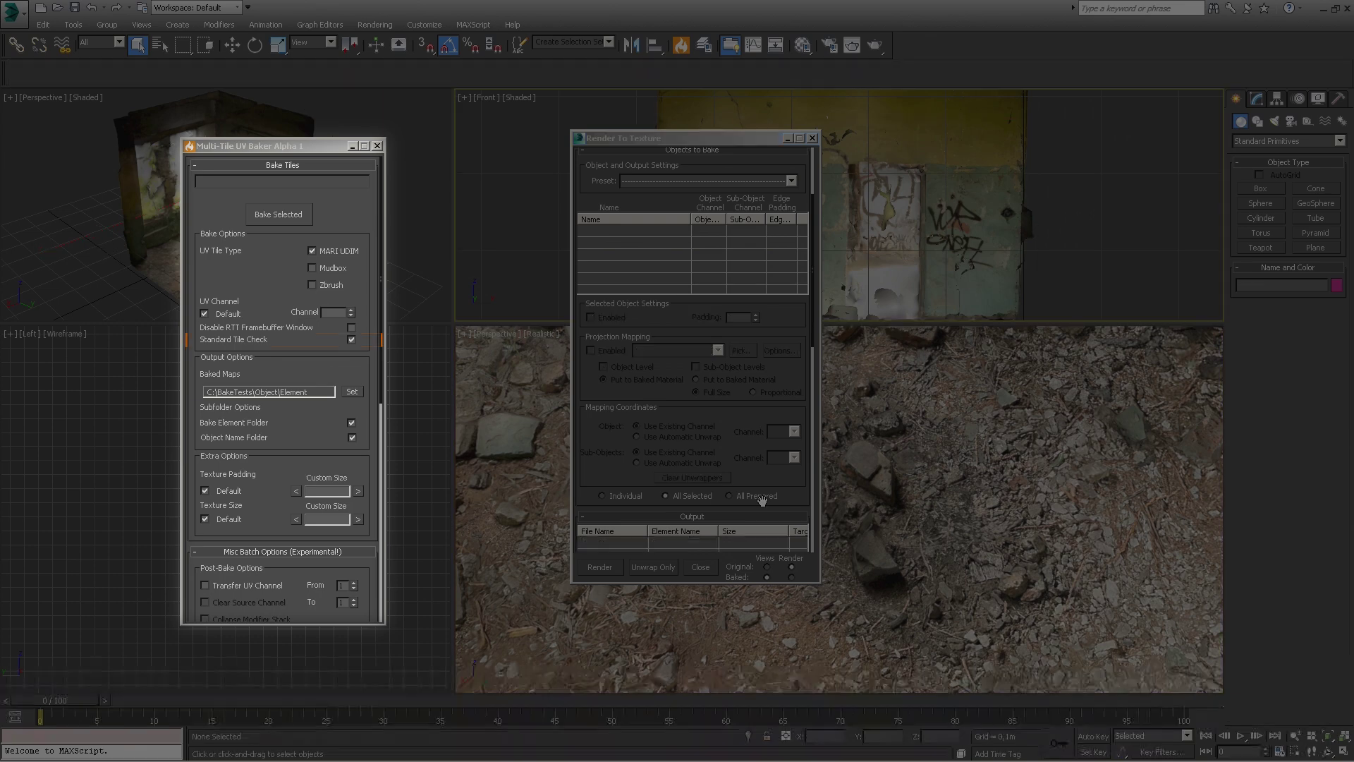
pyautogui.click(1258, 100)
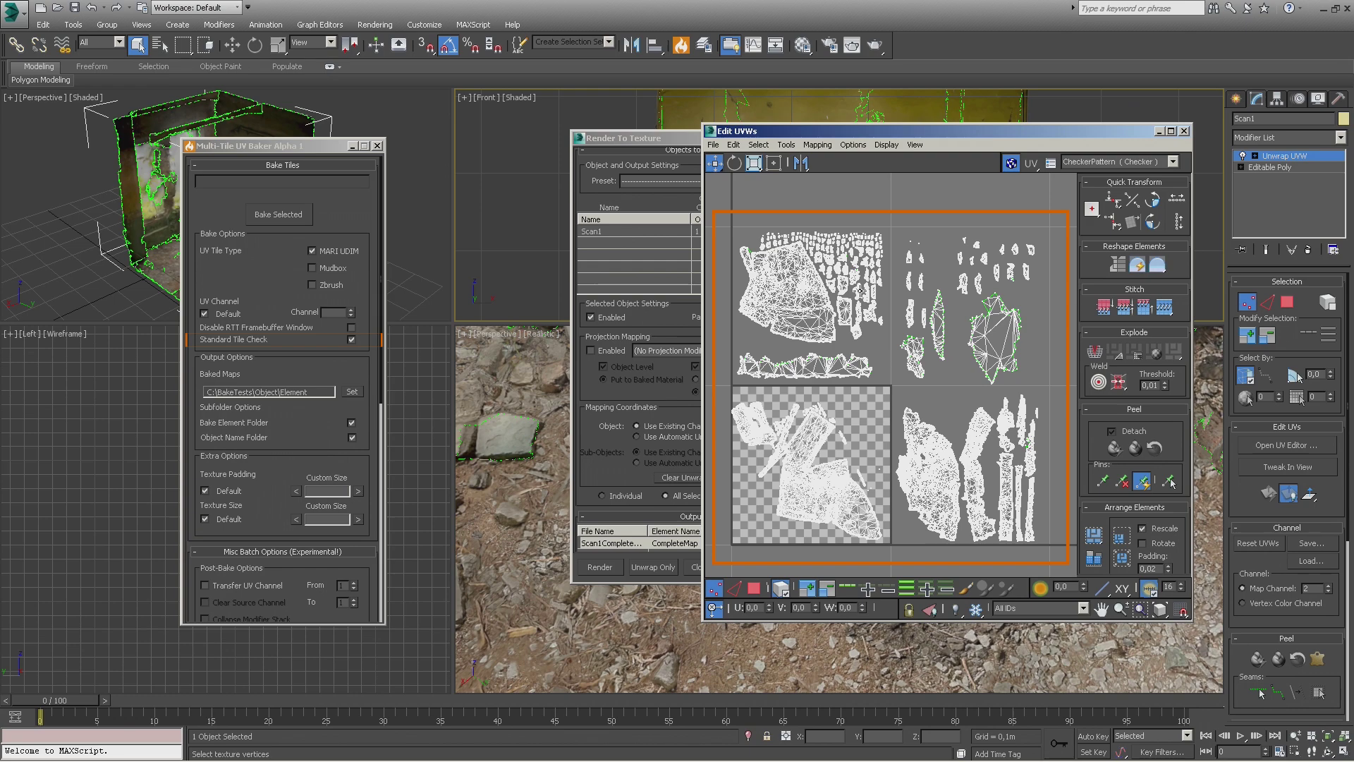
pyautogui.click(1186, 131)
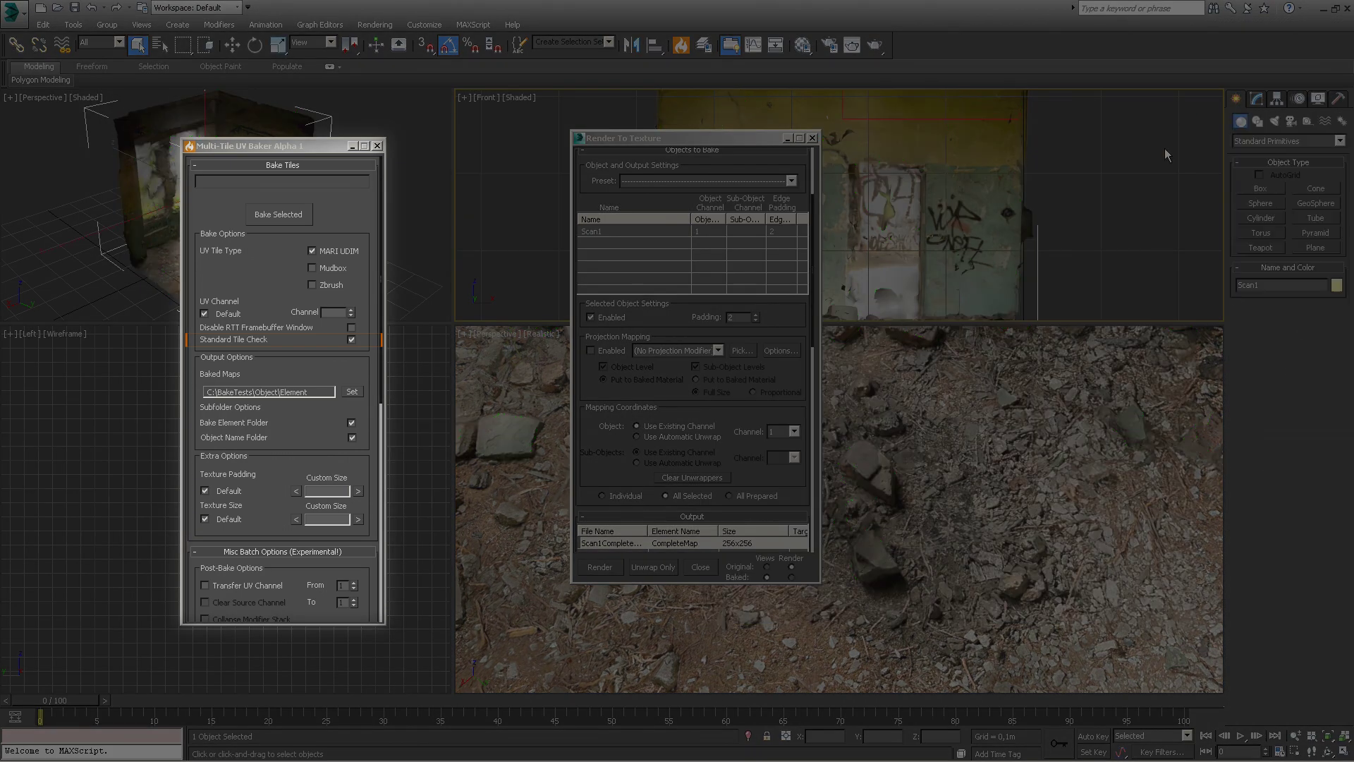
pyautogui.click(1144, 218)
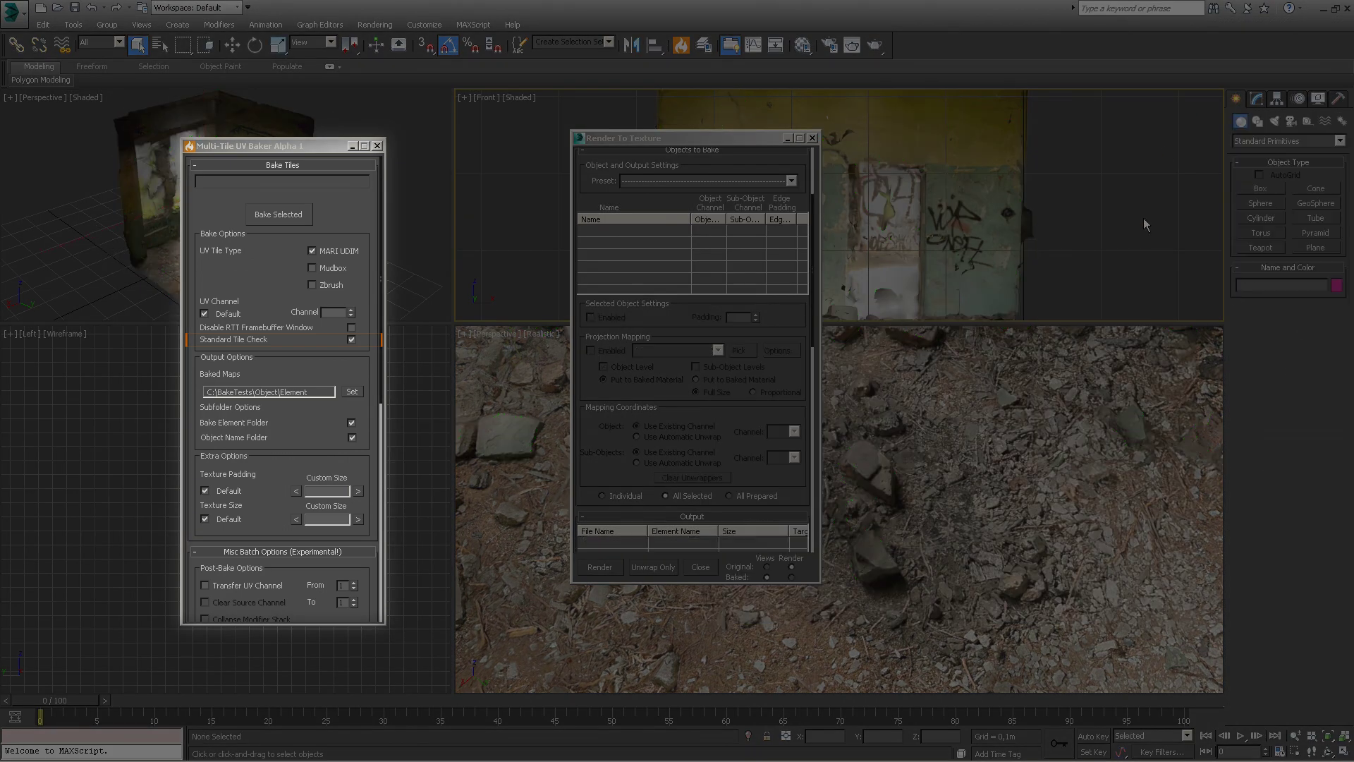
pyautogui.click(887, 185)
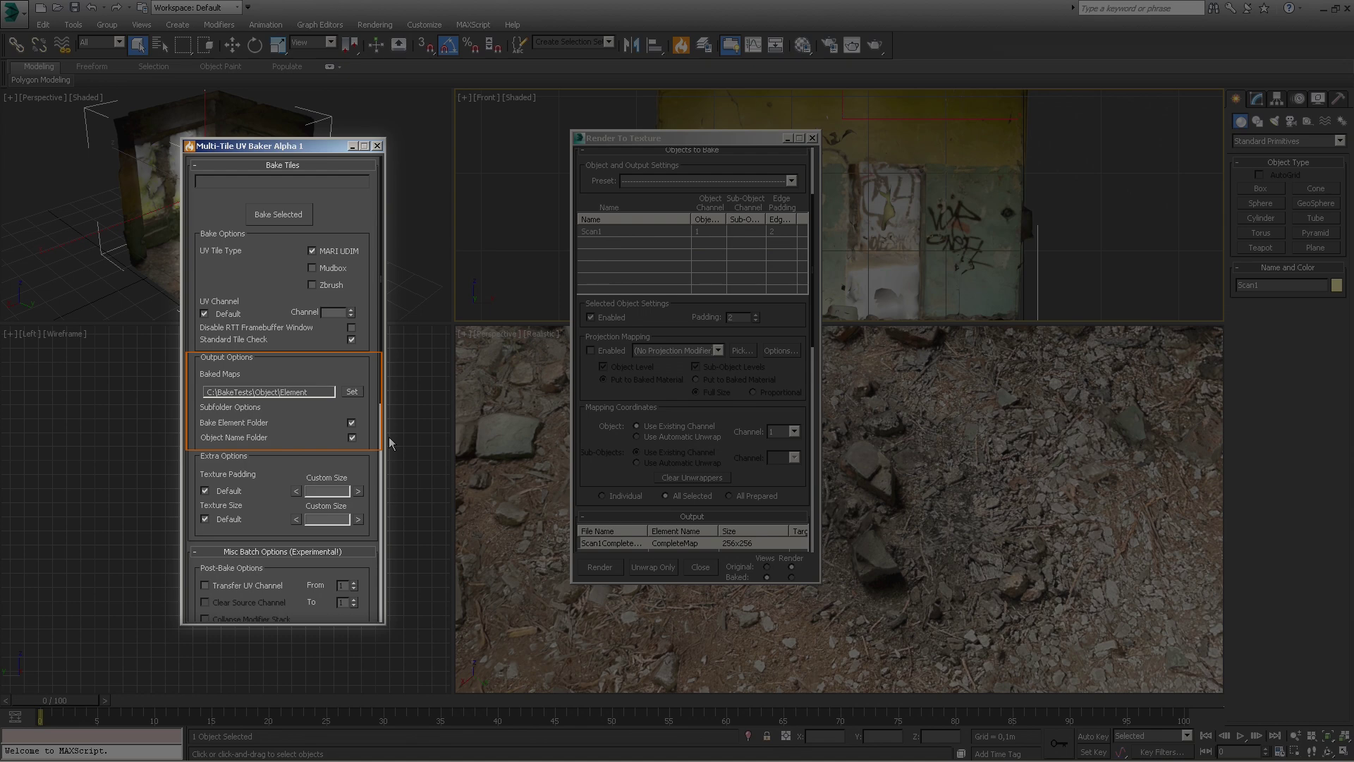
pyautogui.click(351, 423)
pyautogui.scroll(-3, 370, 515)
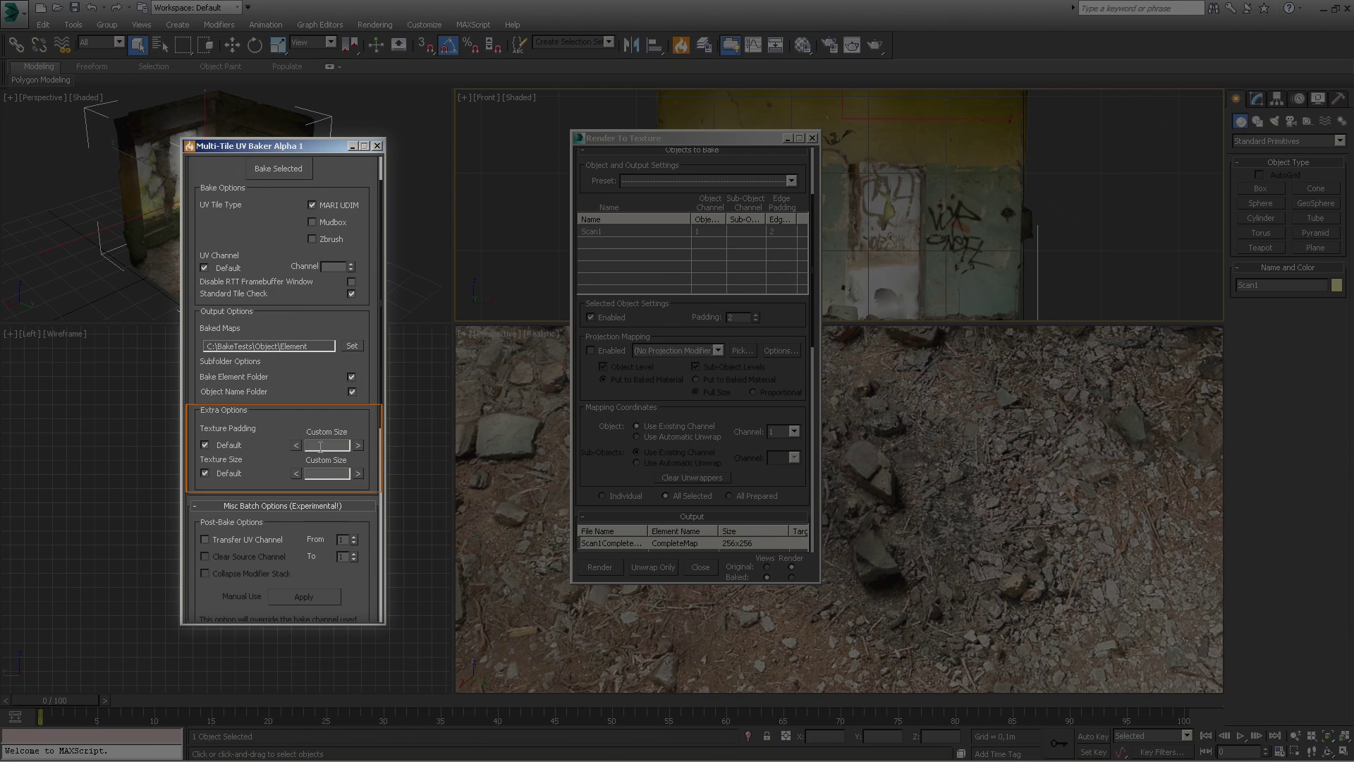
pyautogui.click(358, 445)
pyautogui.press('BackSpace')
pyautogui.write('3')
pyautogui.write('32')
pyautogui.click(204, 473)
pyautogui.click(206, 444)
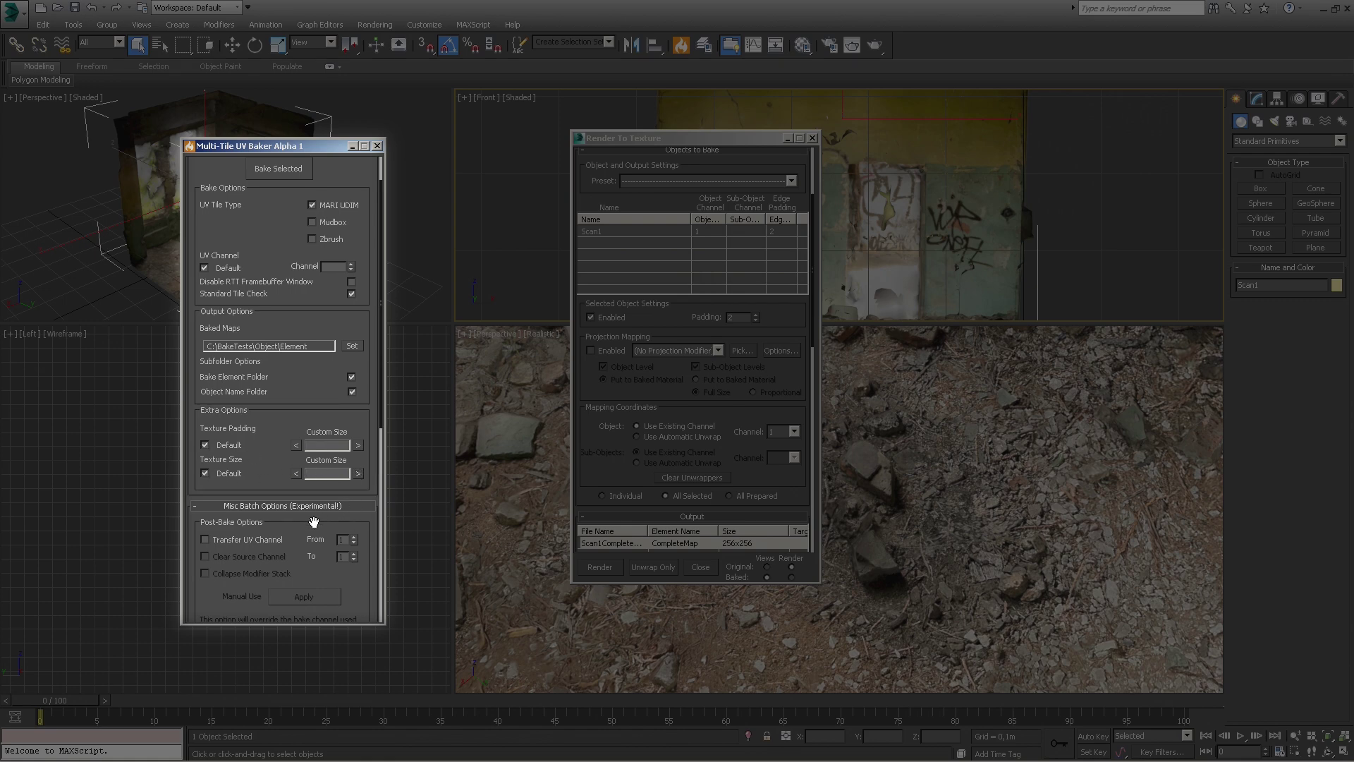
# Step: Enable Transfer UV Channel in Post-Bake Options, from channel 2 to channel 1
pyautogui.scroll(-10, 318, 445)
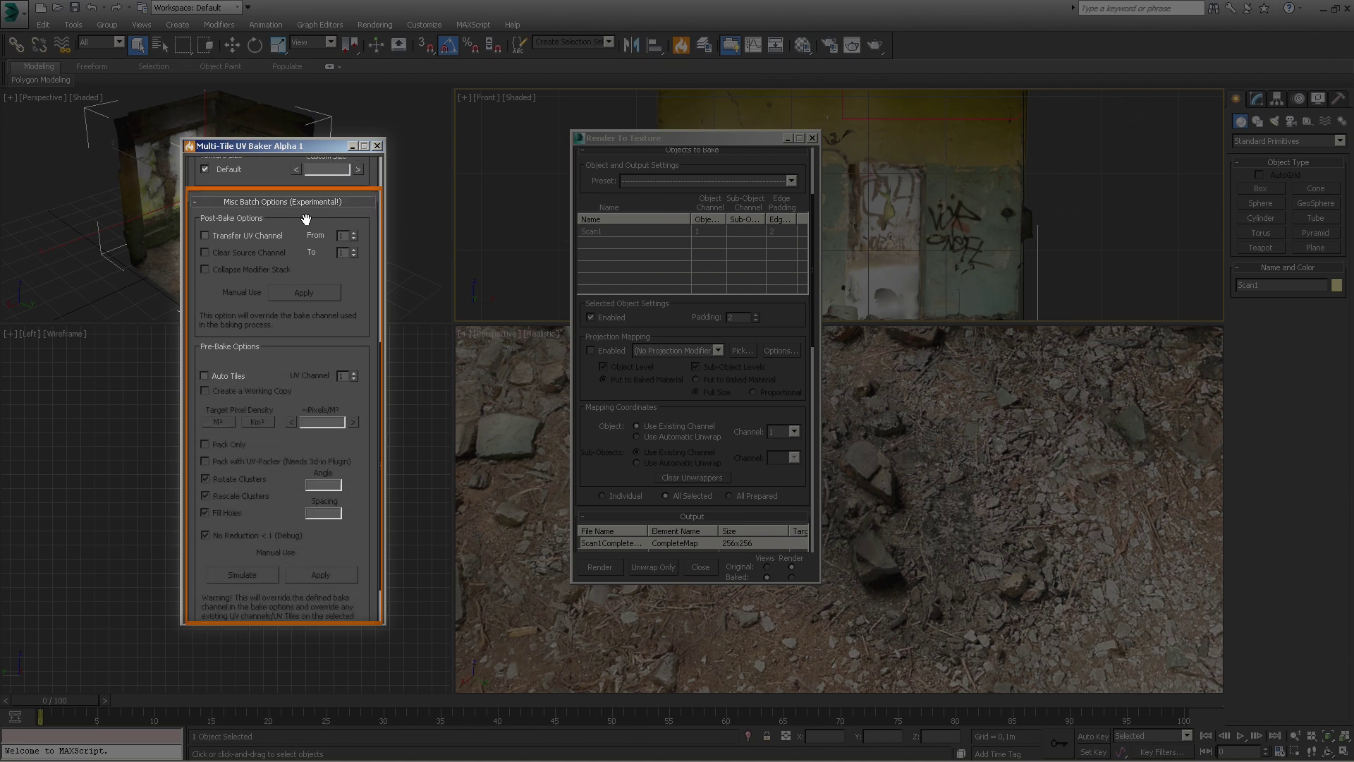
pyautogui.click(235, 235)
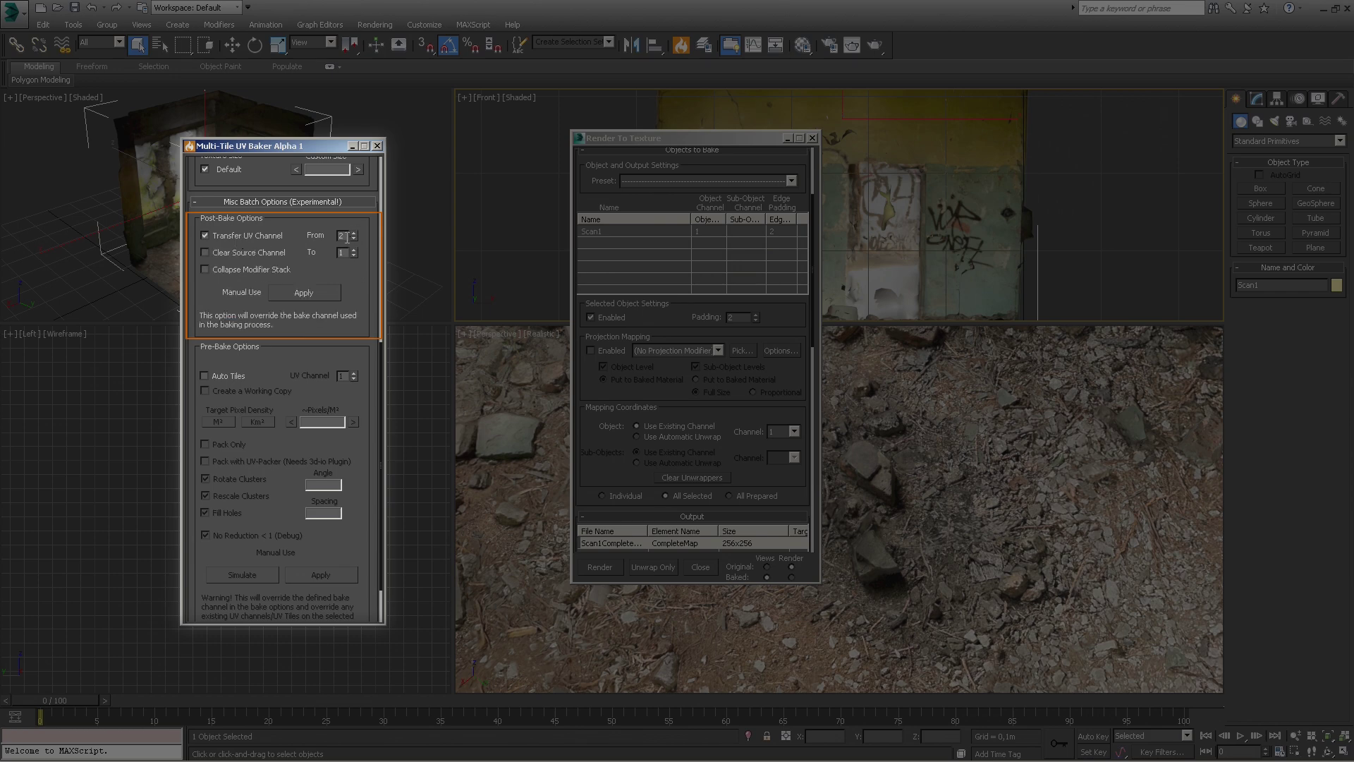
pyautogui.moveTo(365, 276); pyautogui.dragTo(365, 263)
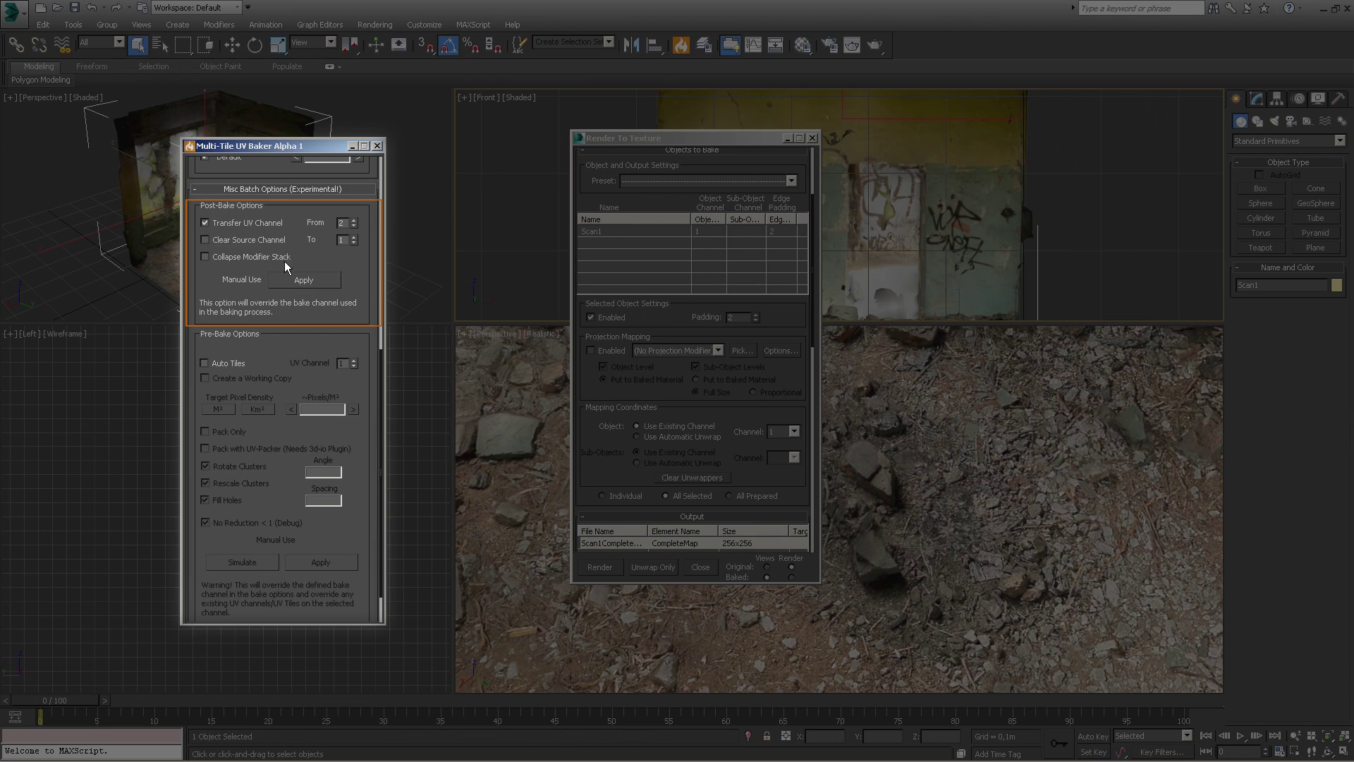
# Step: Enable Auto Tiles on UV channel 2 and raise Target Pixel Density to 1024
pyautogui.scroll(-2, 246, 310)
pyautogui.click(231, 318)
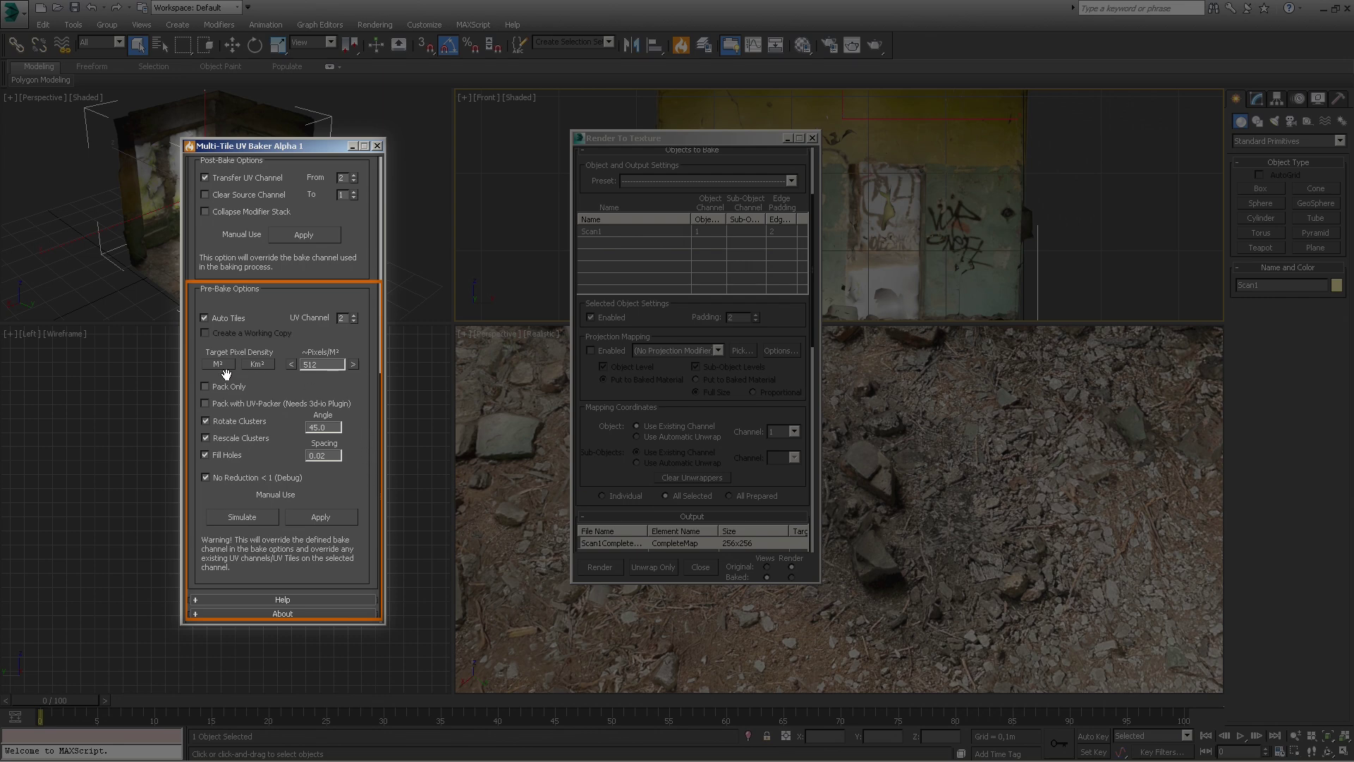
pyautogui.click(205, 386)
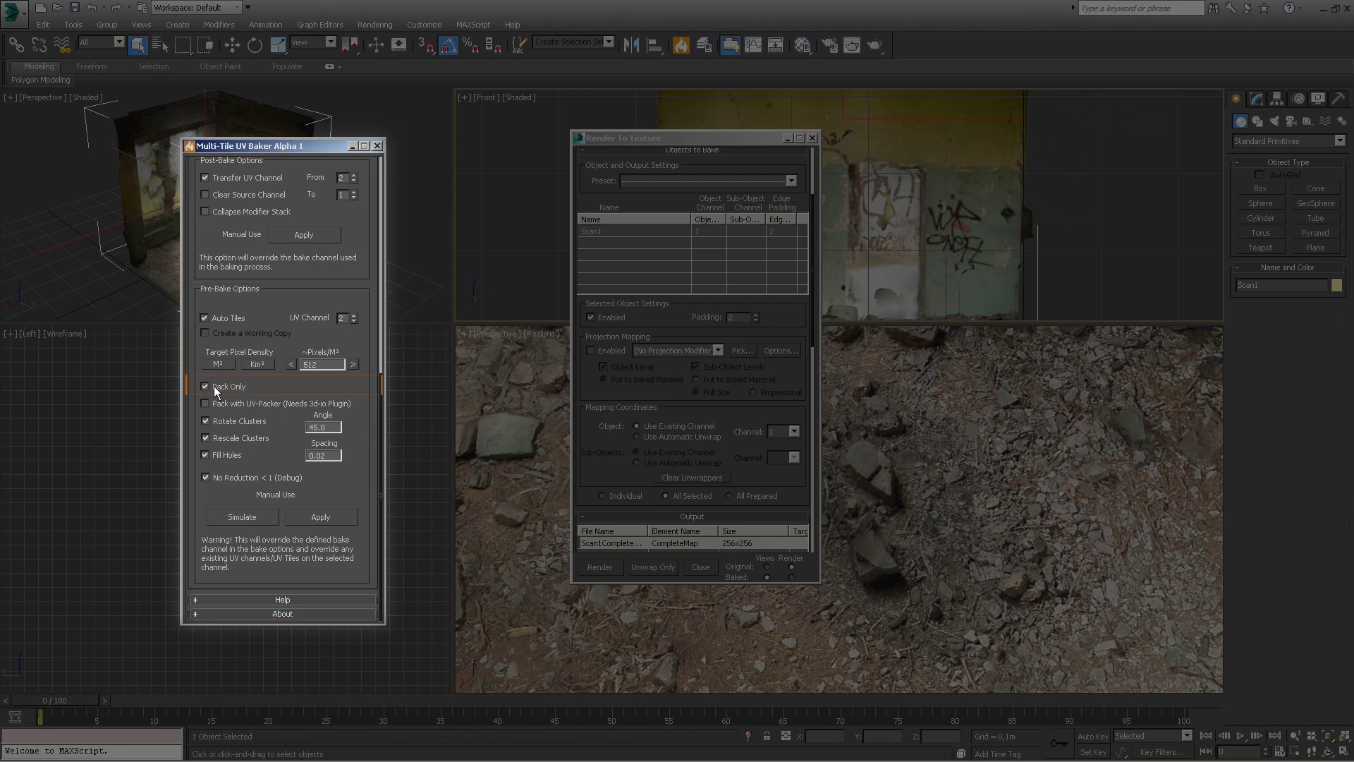
pyautogui.click(215, 390)
pyautogui.moveTo(785, 324); pyautogui.dragTo(785, 361)
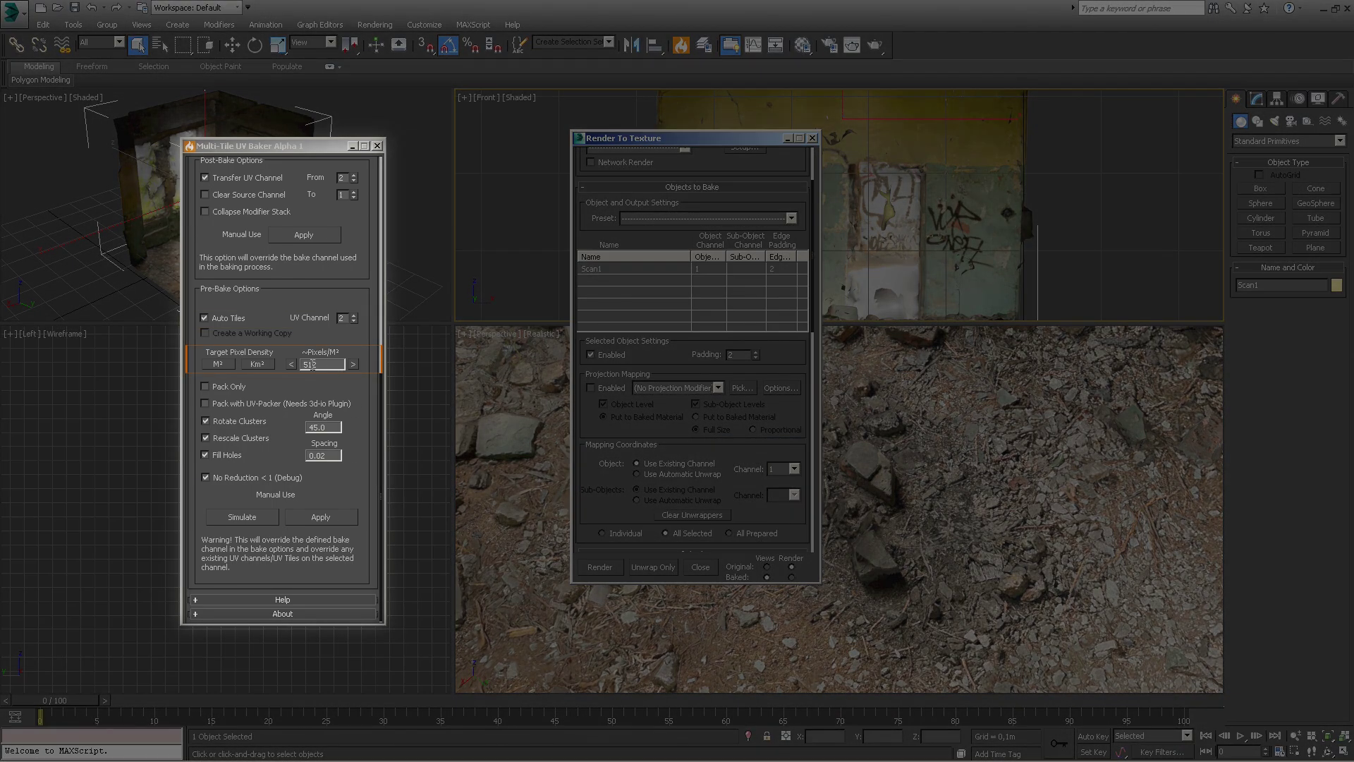
pyautogui.click(352, 364)
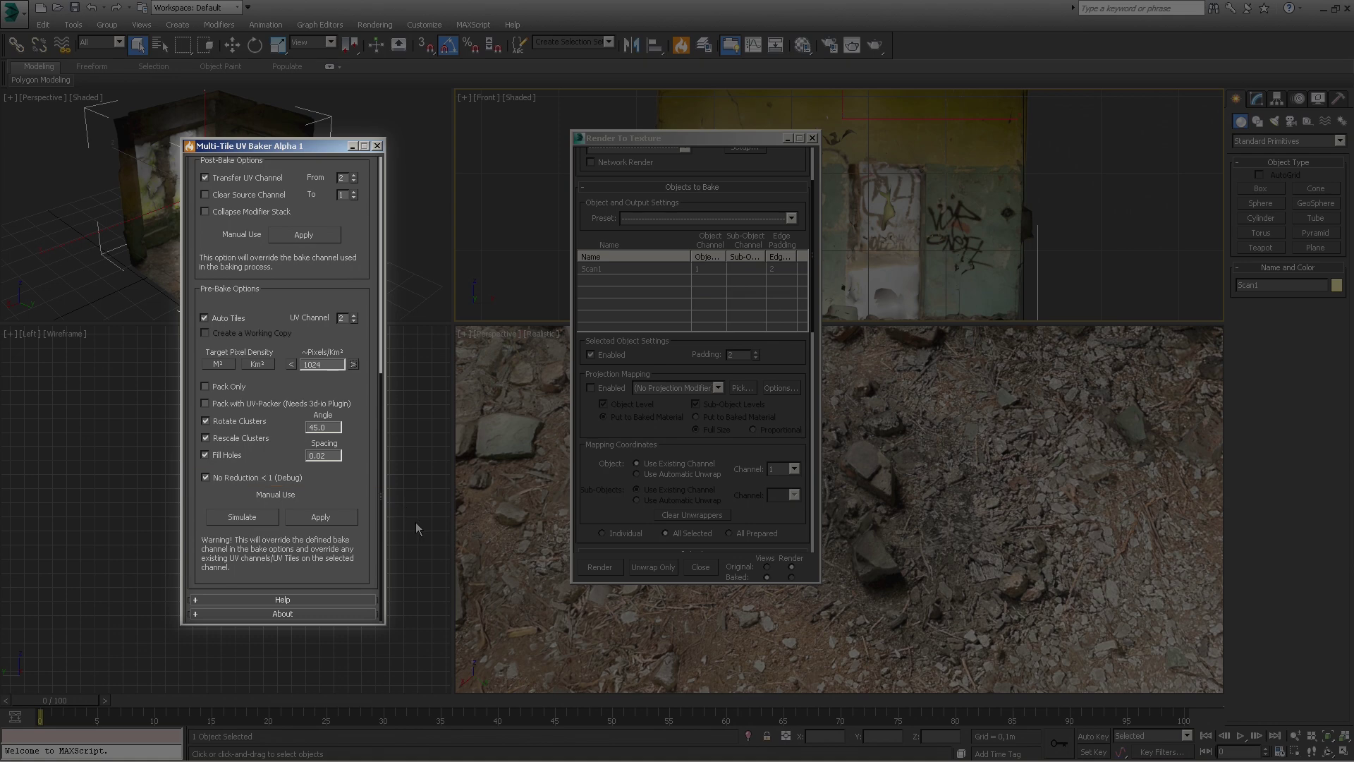
# Step: Close Render To Texture and move MyPlane below the BAKE TEST MAP object
pyautogui.click(812, 137)
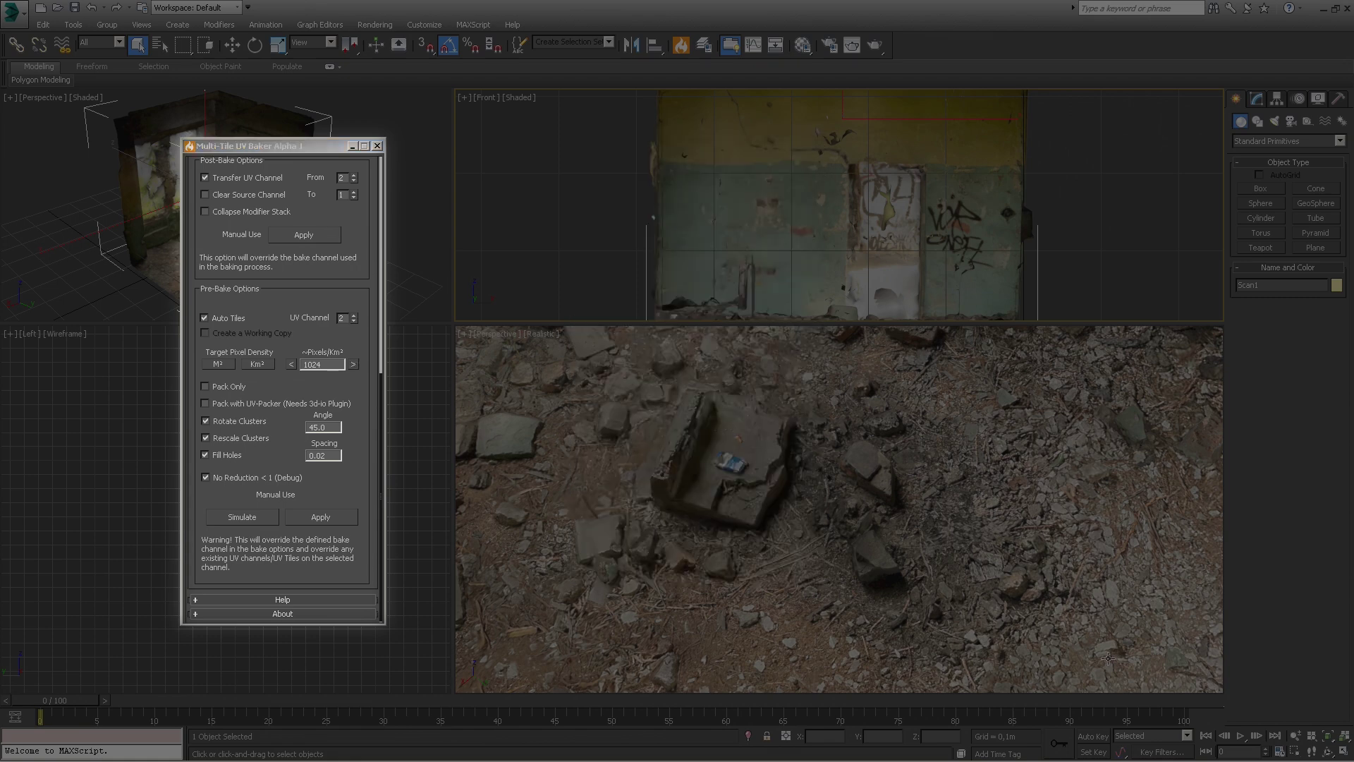
pyautogui.click(1312, 751)
pyautogui.moveTo(852, 611); pyautogui.dragTo(853, 538)
pyautogui.press('Escape')
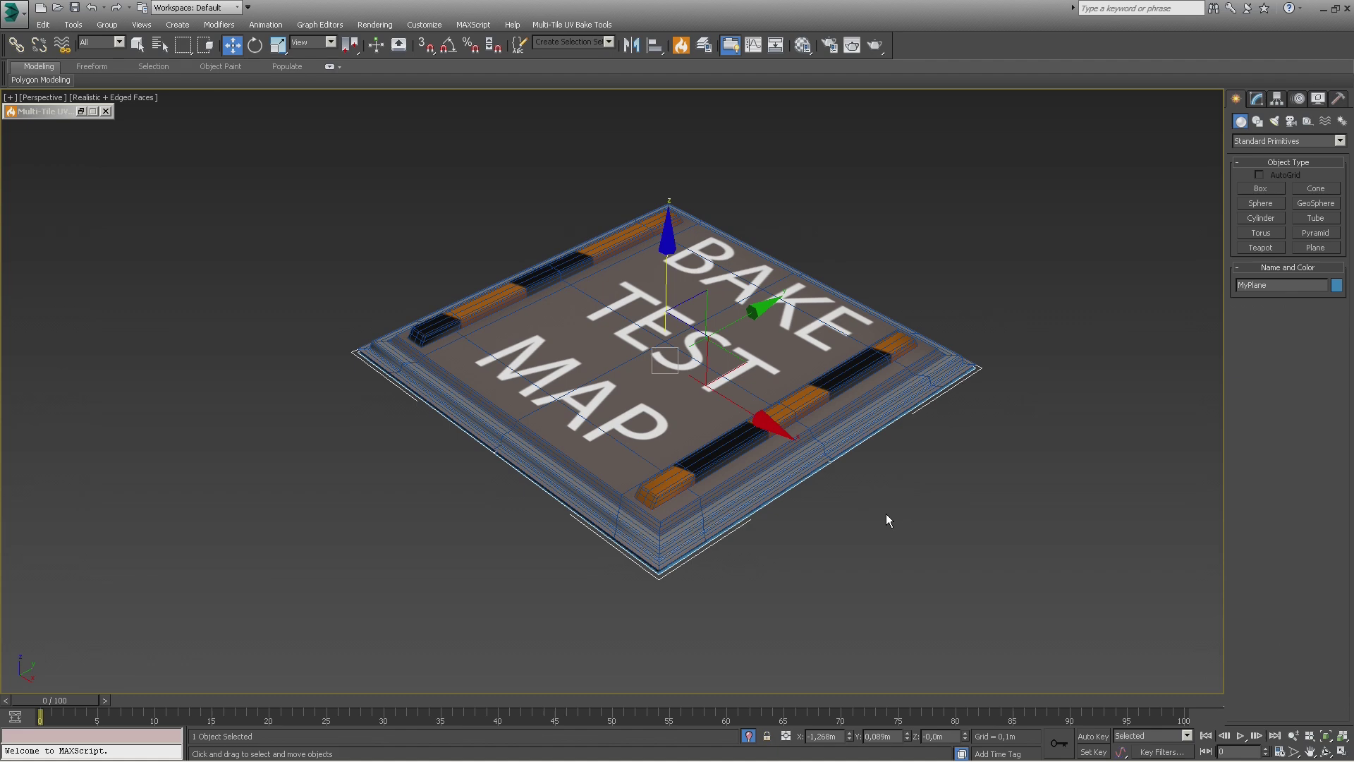
pyautogui.keyDown('alt'); pyautogui.moveTo(886, 517); pyautogui.dragTo(776, 462, button='middle'); pyautogui.keyUp('alt')
pyautogui.moveTo(776, 462); pyautogui.dragTo(783, 586)
pyautogui.keyDown('alt'); pyautogui.moveTo(783, 586); pyautogui.dragTo(795, 514, button='middle'); pyautogui.keyUp('alt')
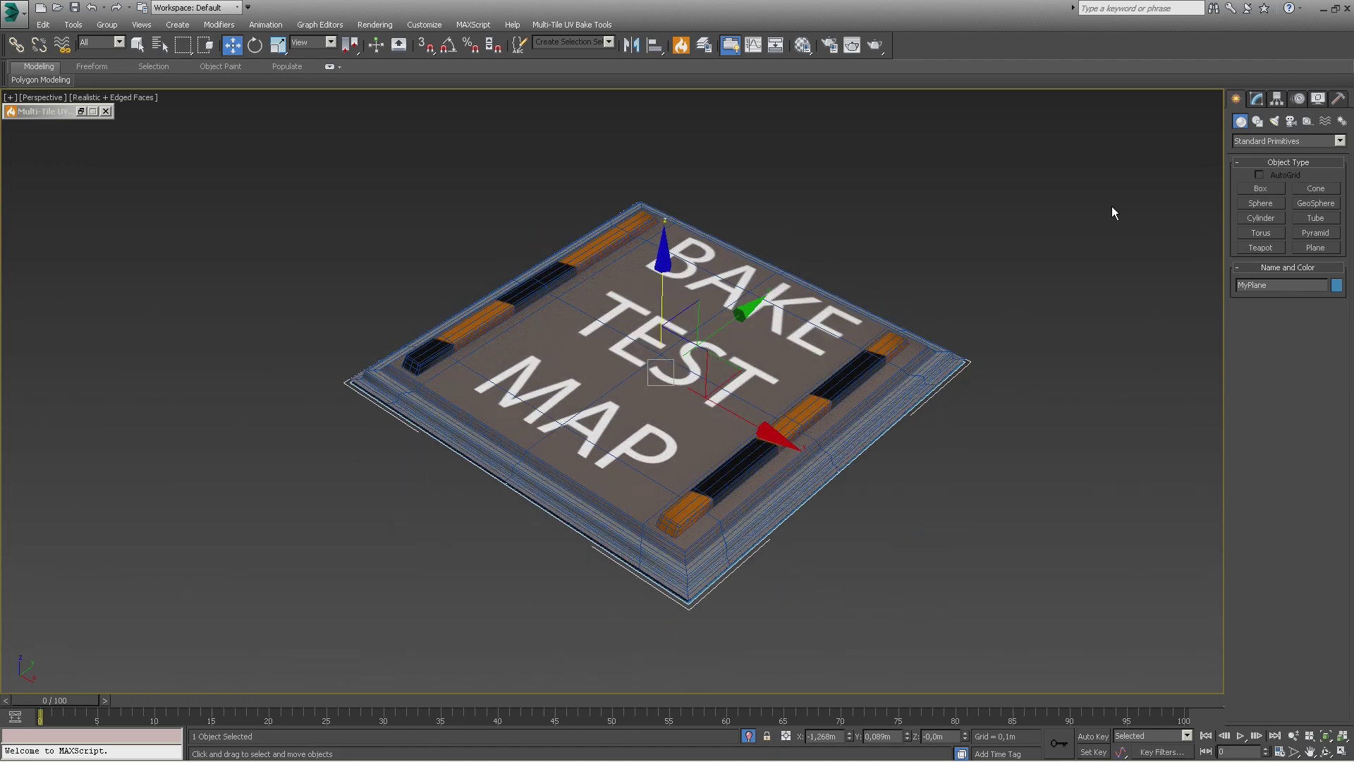
# Step: Check MyPlane's UV layouts for the Unwrap UVW modifiers on map channels 1 and 2
pyautogui.click(1257, 99)
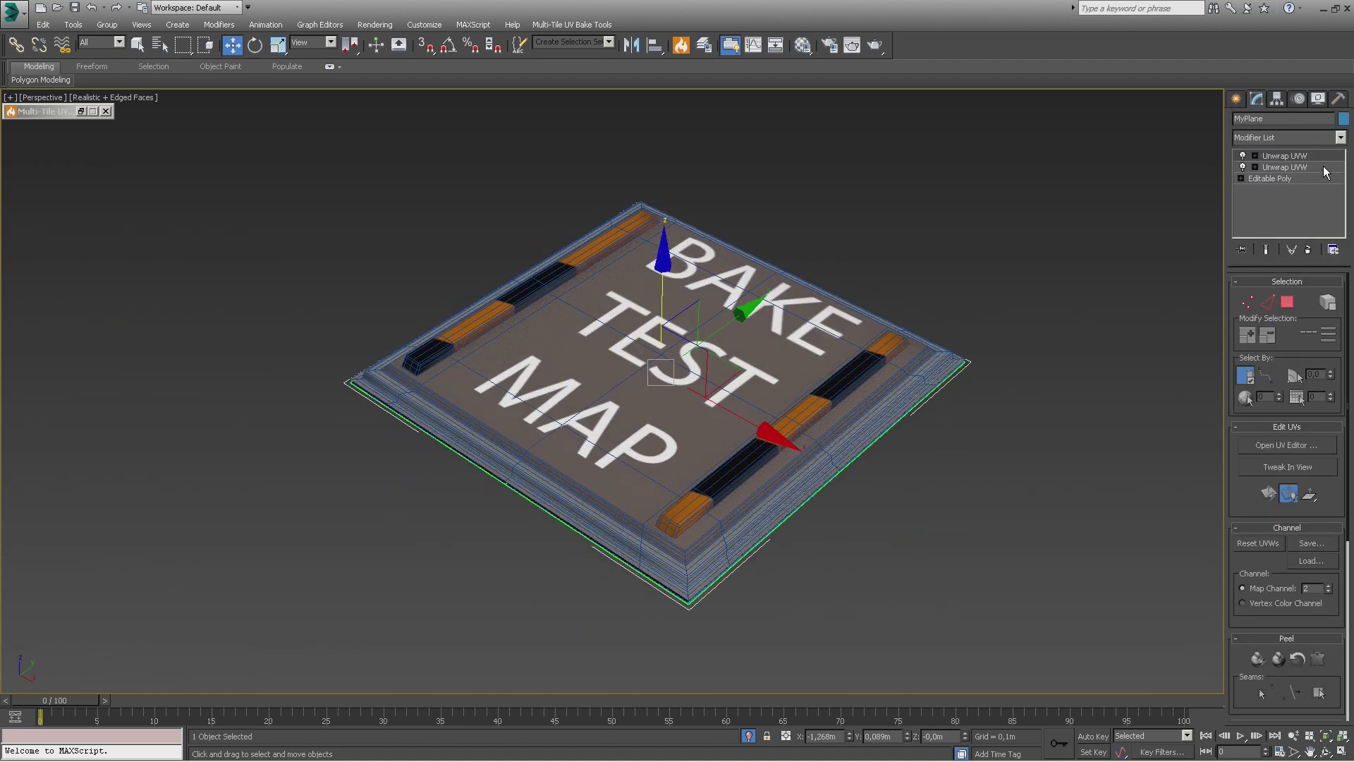
pyautogui.click(1325, 169)
pyautogui.click(1289, 445)
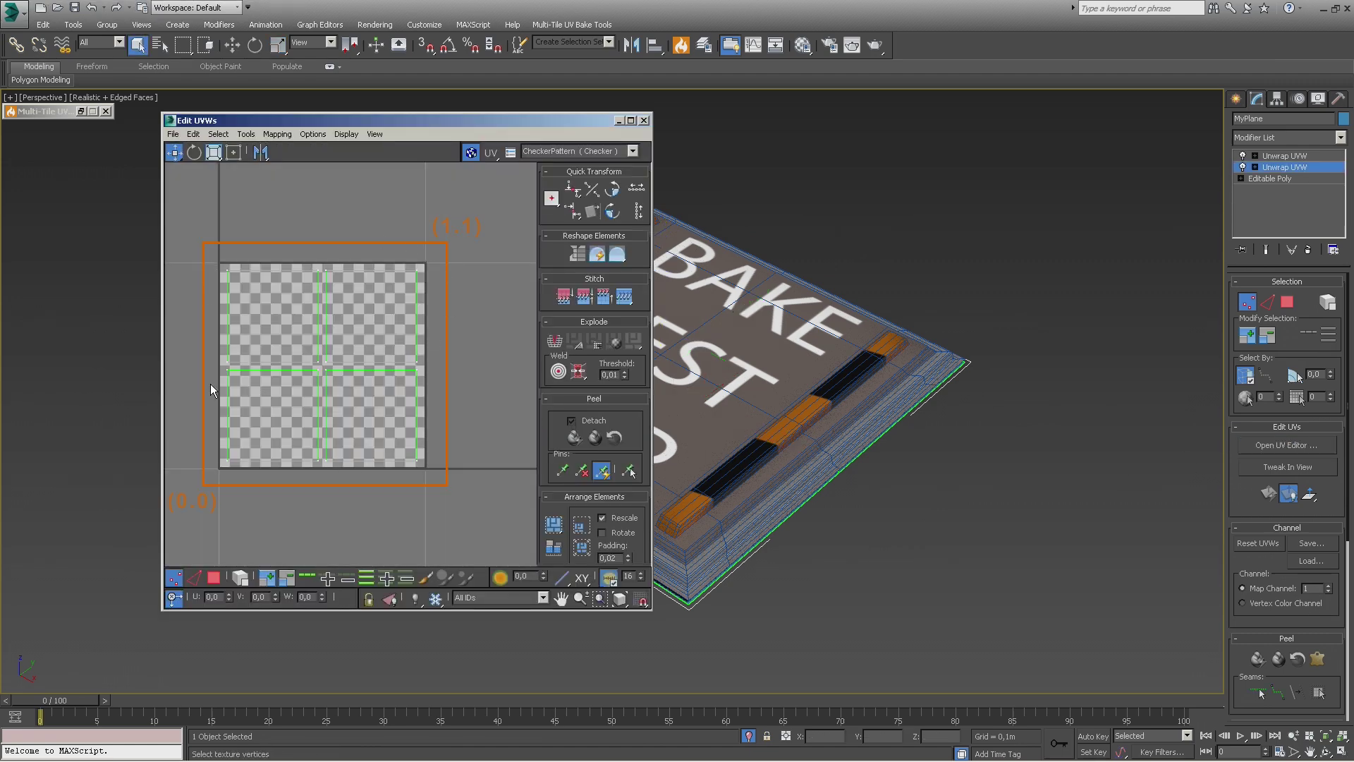
pyautogui.click(644, 120)
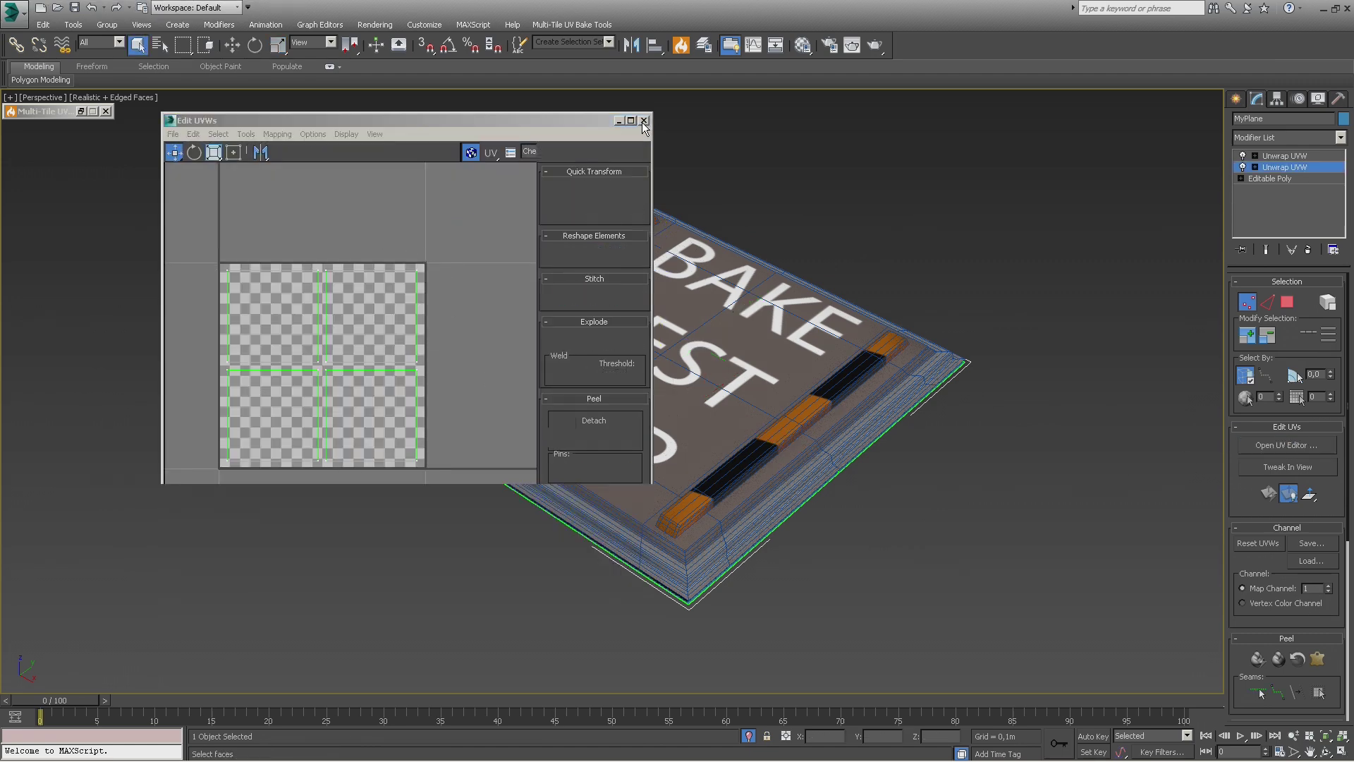
pyautogui.click(1285, 156)
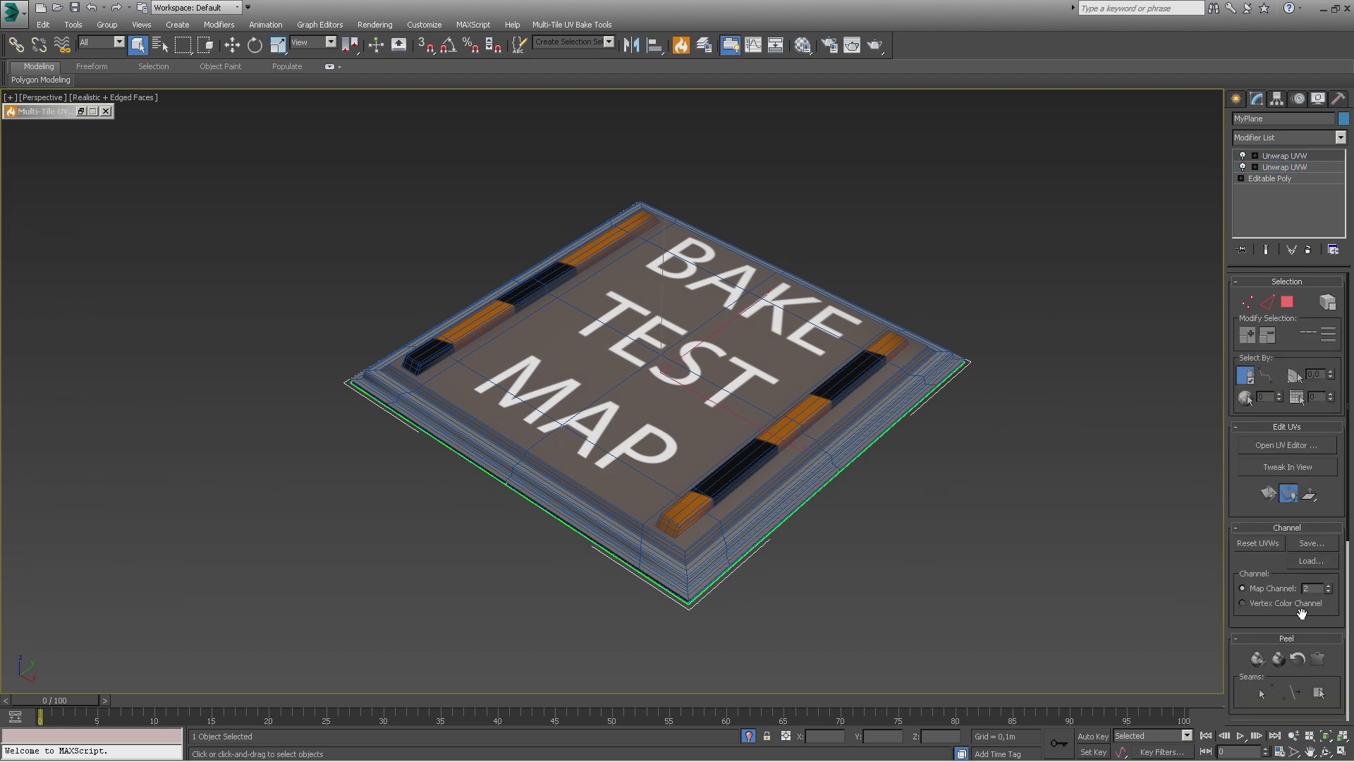
pyautogui.click(1328, 584)
pyautogui.click(1289, 445)
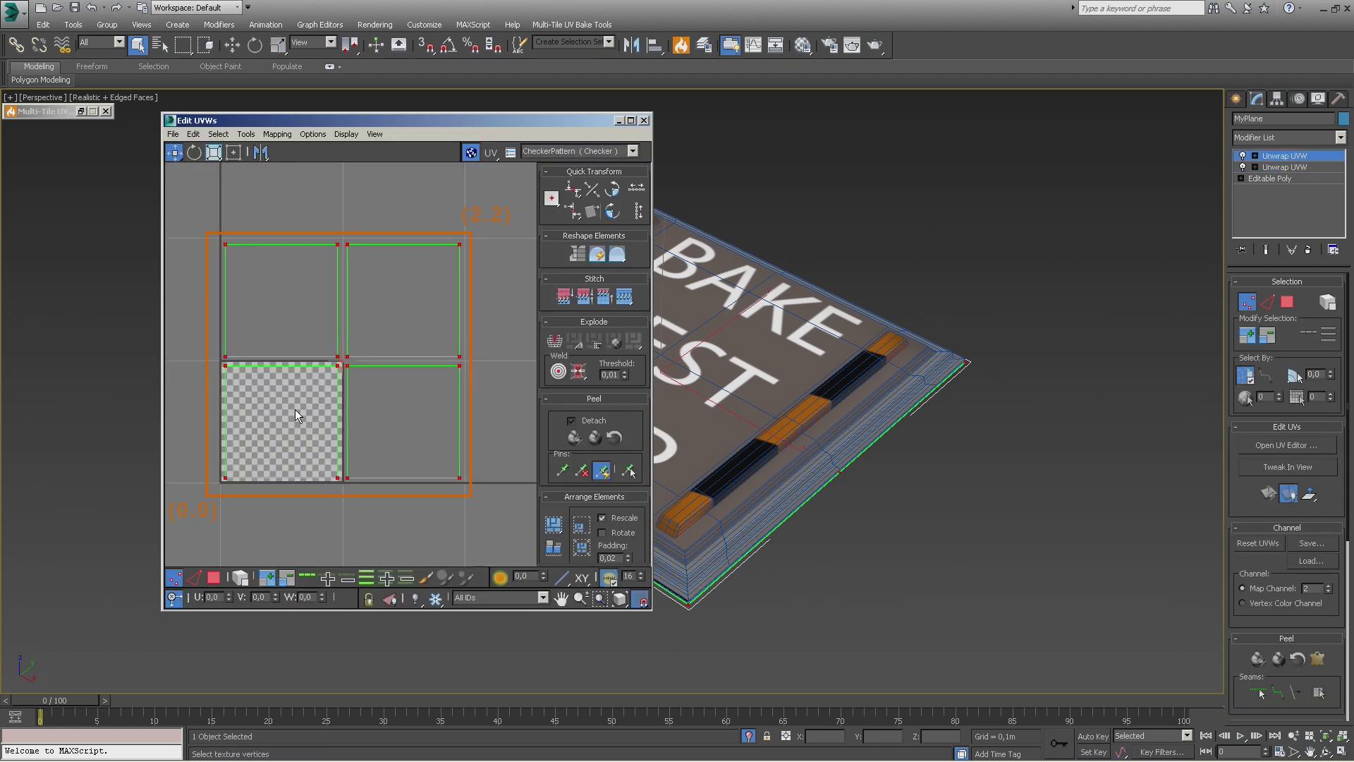
pyautogui.click(643, 121)
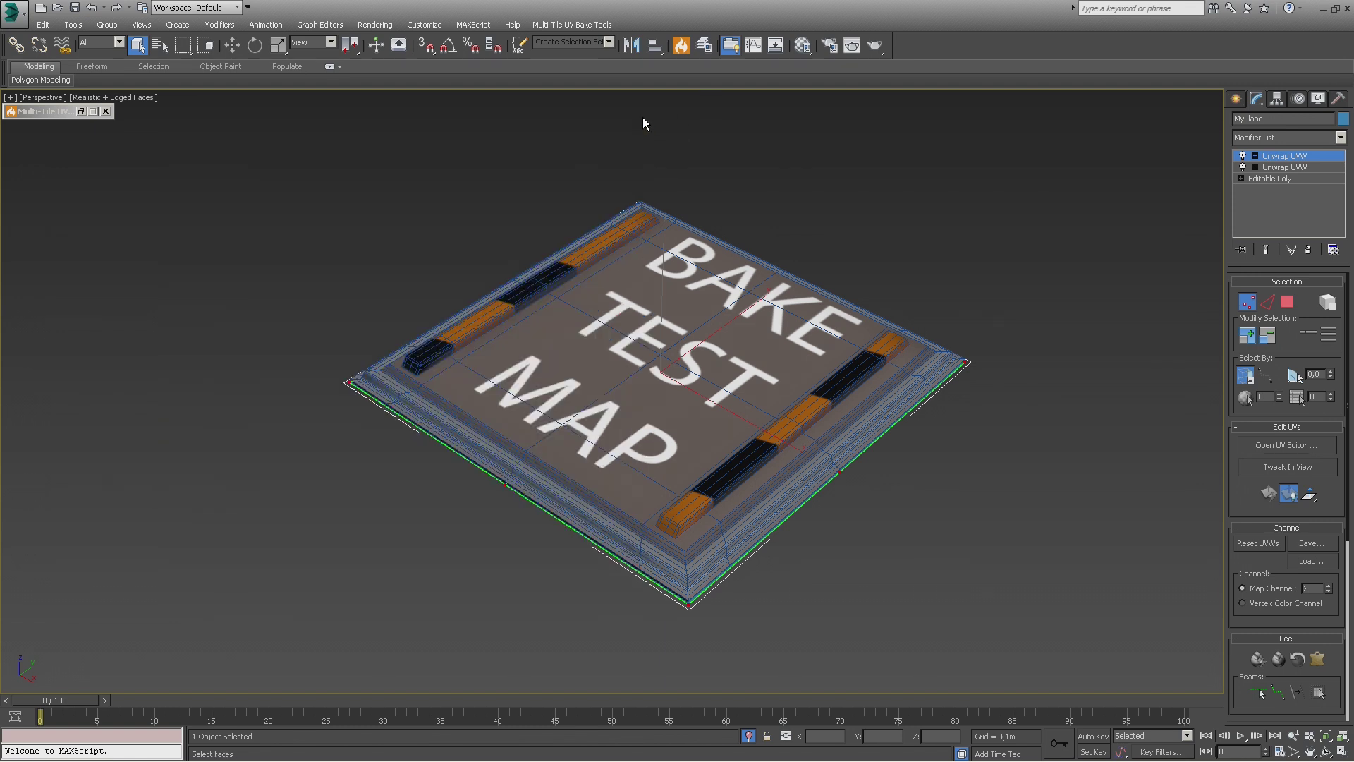
pyautogui.click(1238, 98)
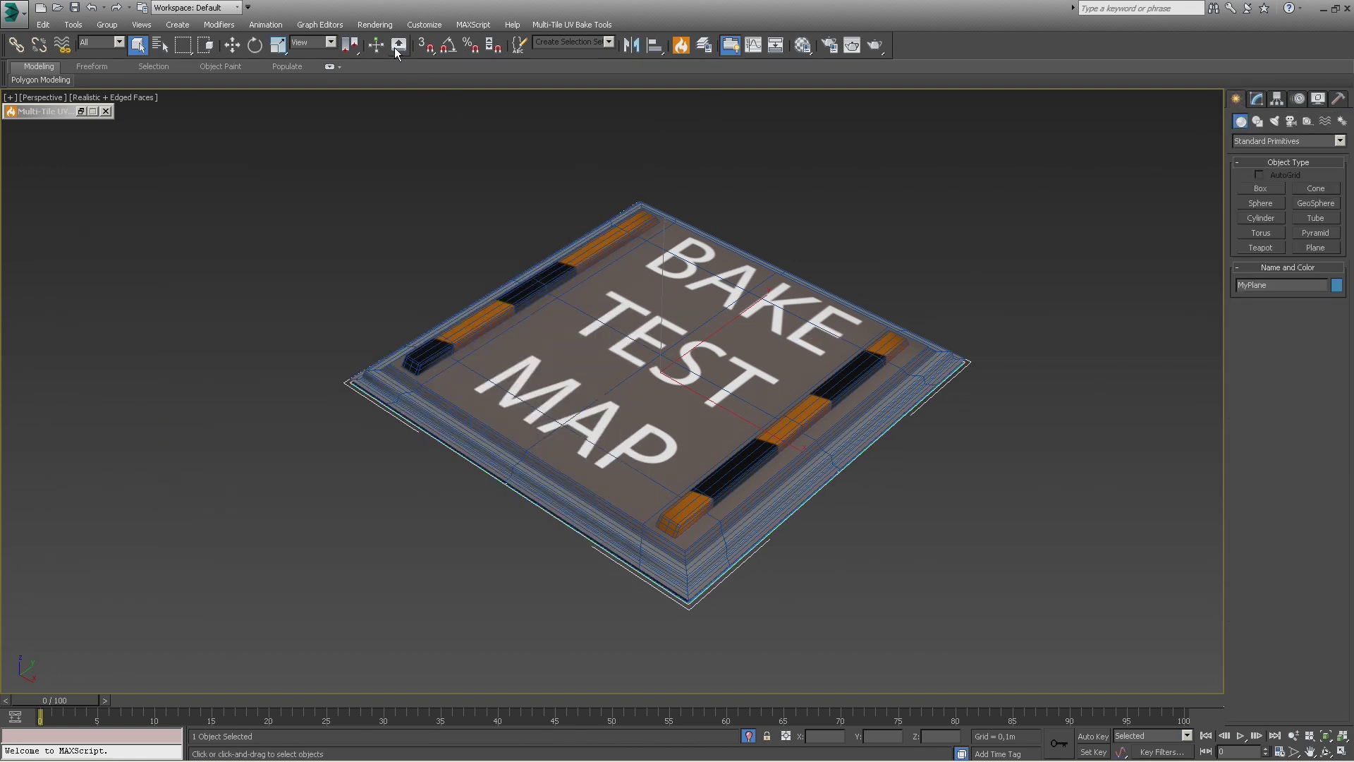
pyautogui.click(375, 24)
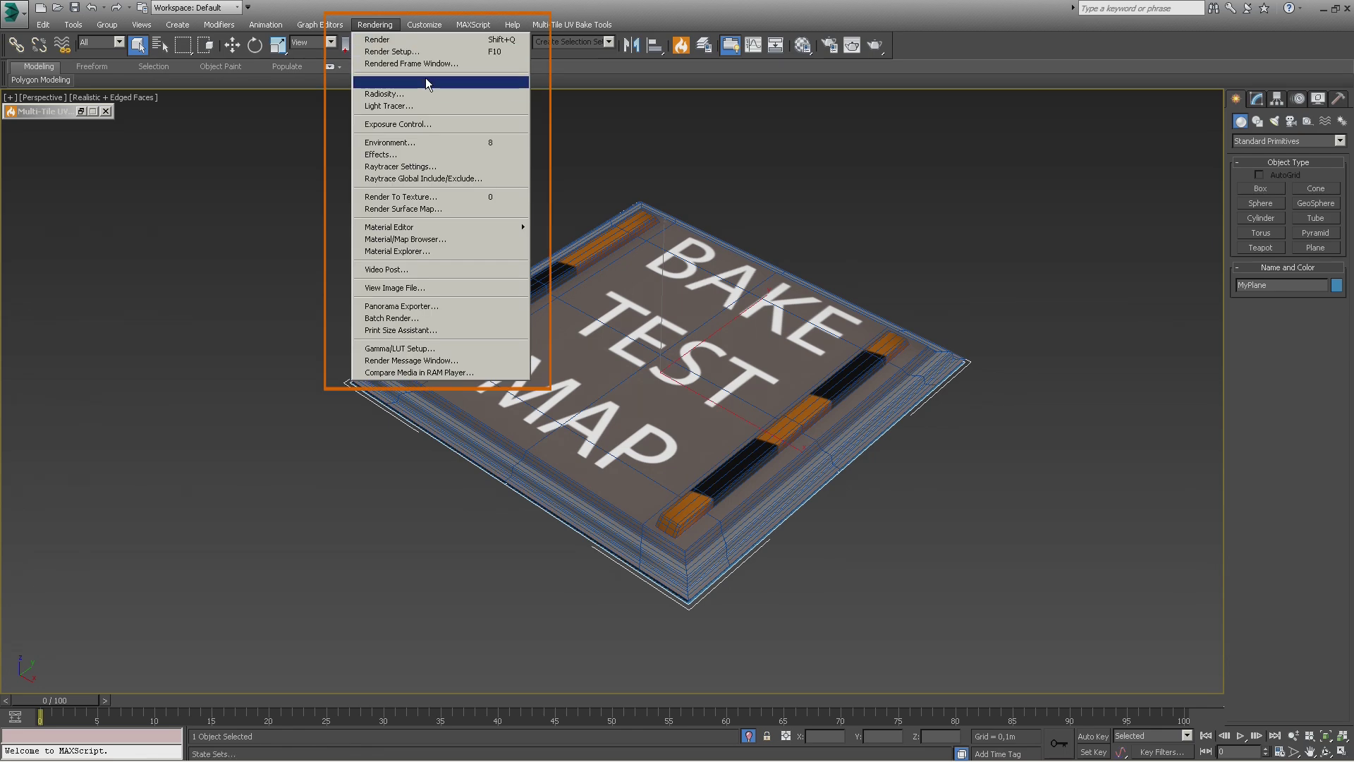
# Step: In Render To Texture for MyPlane, pick the Projection object and set the object channel to 2
pyautogui.click(399, 197)
pyautogui.moveTo(804, 235); pyautogui.dragTo(611, 282, button='middle')
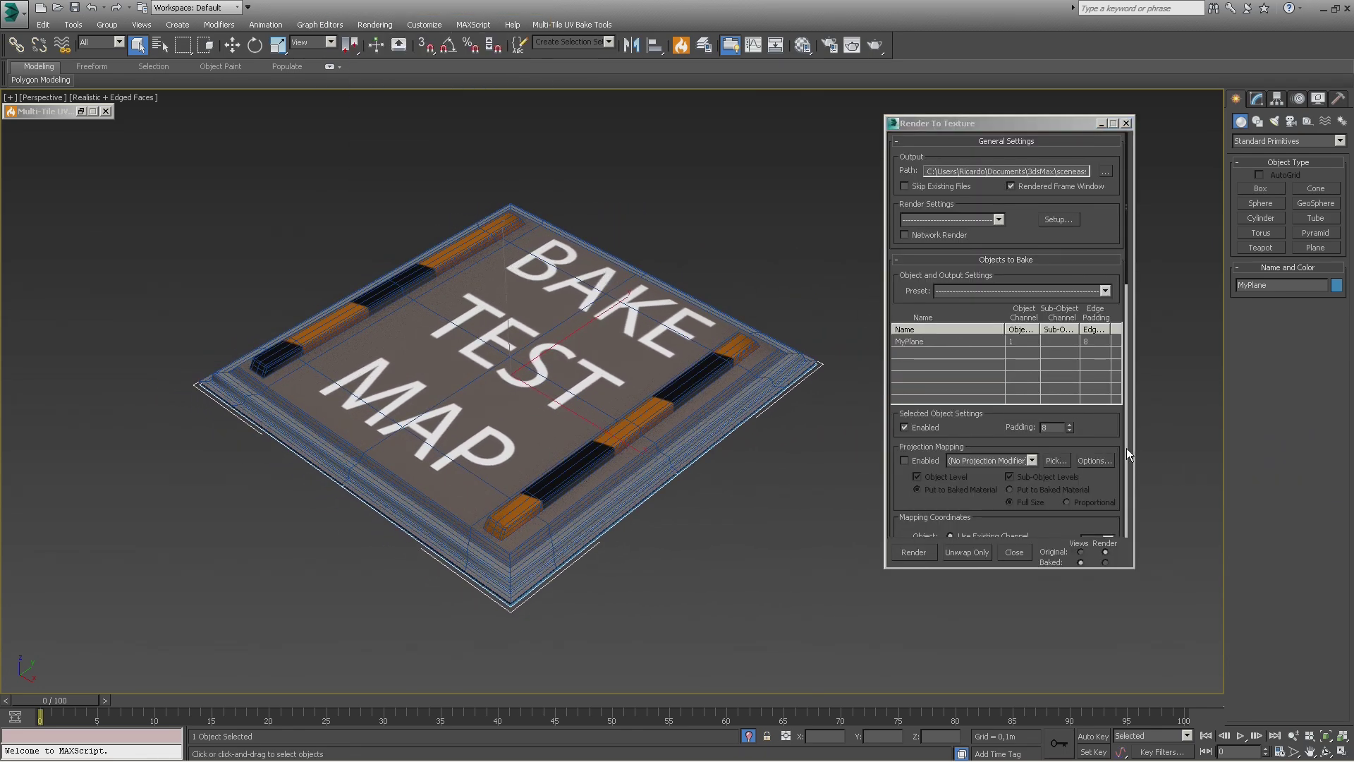
pyautogui.scroll(-2, 1127, 447)
pyautogui.click(916, 425)
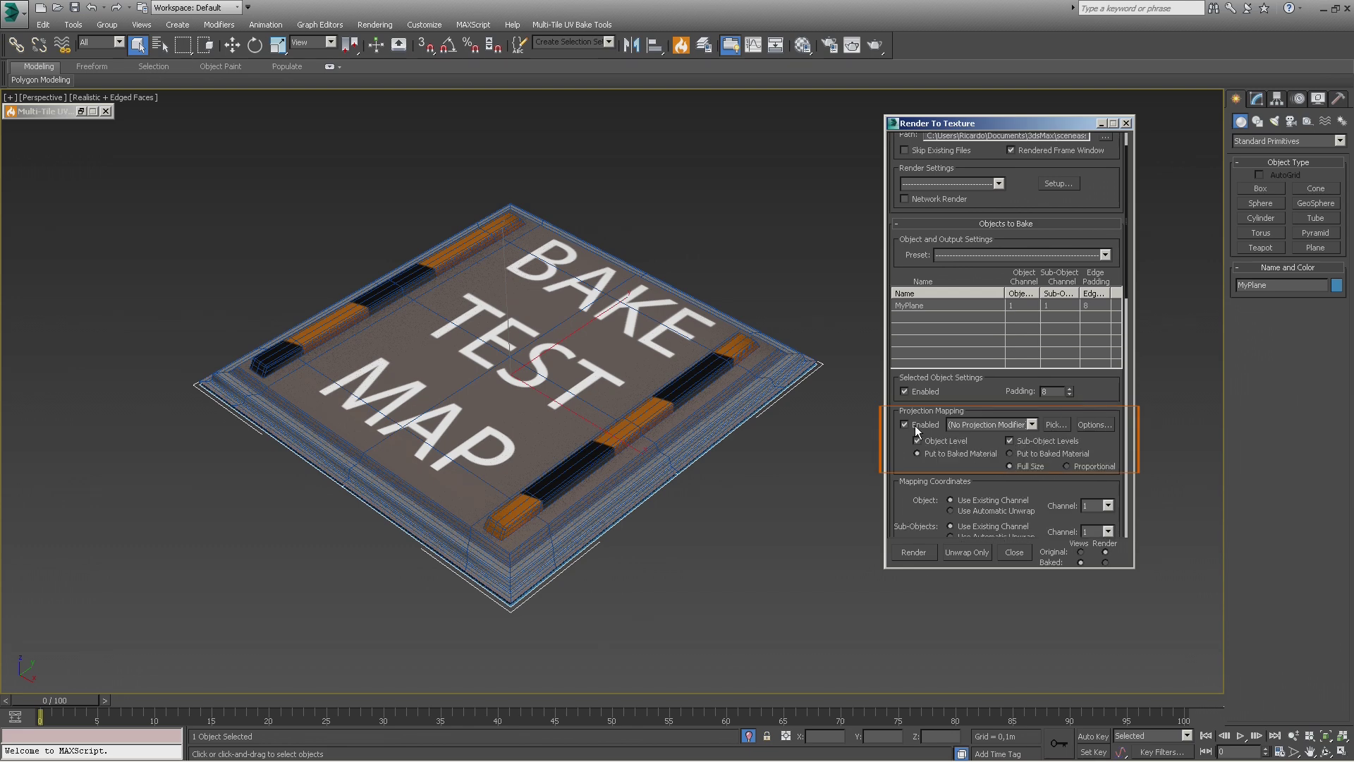
pyautogui.click(1057, 424)
pyautogui.doubleClick(120, 155)
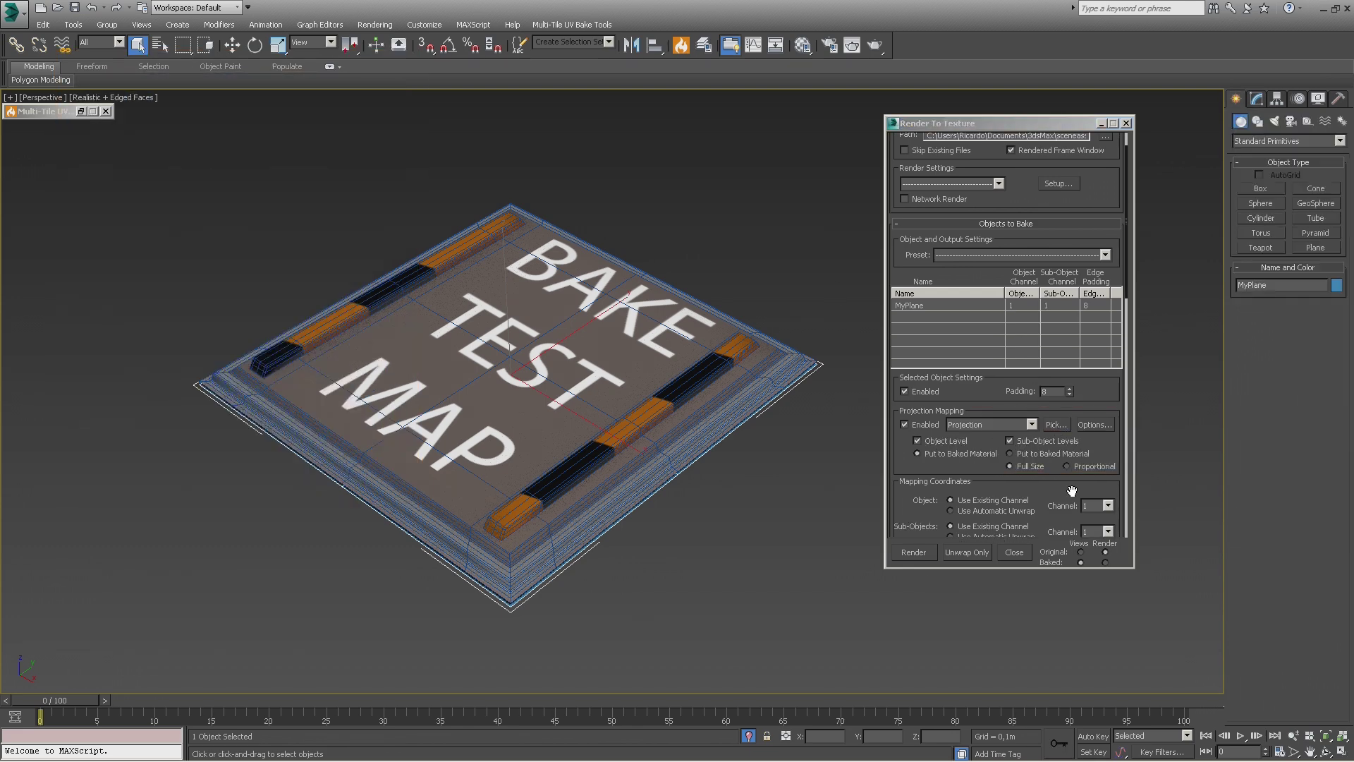
pyautogui.scroll(-5, 1071, 490)
pyautogui.click(1092, 415)
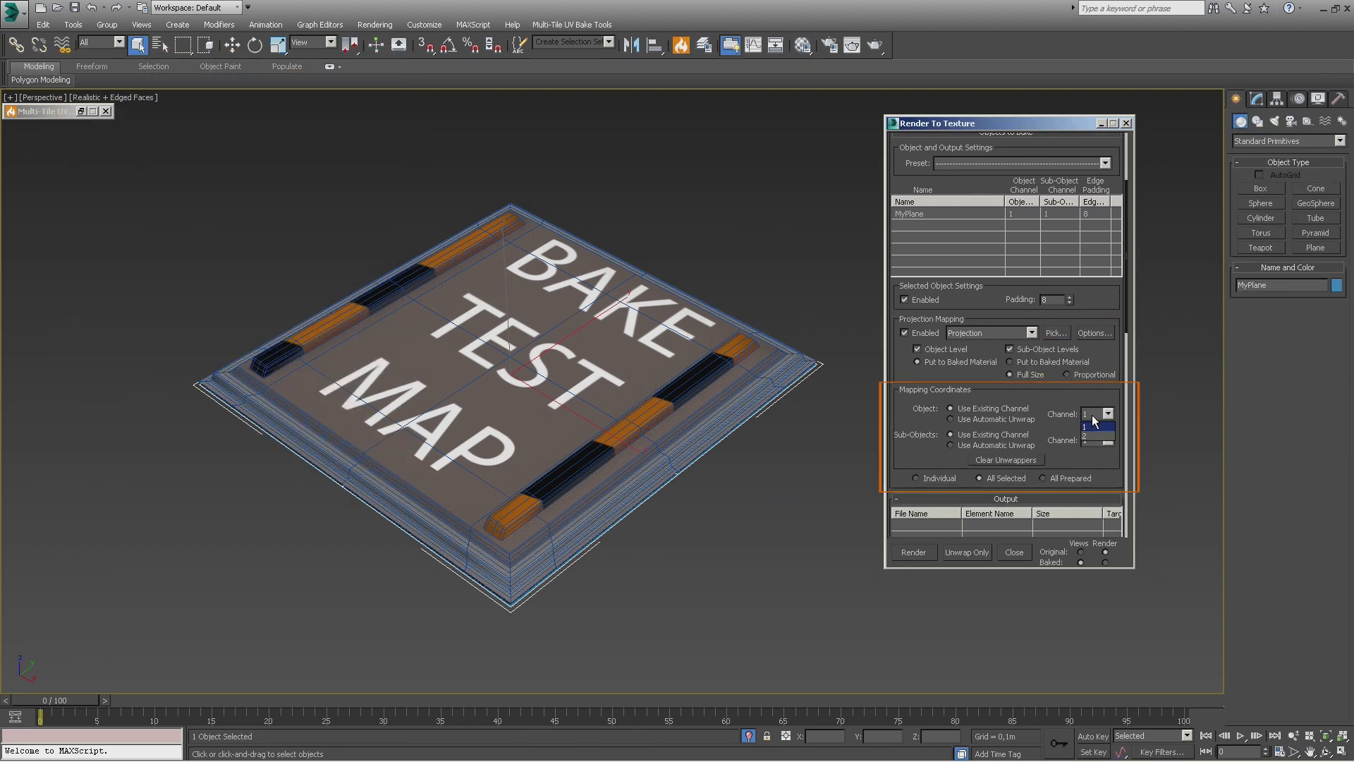
pyautogui.click(1096, 432)
# Step: Set the Multi-Tile UV Baker to use UV channel 2
pyautogui.click(81, 112)
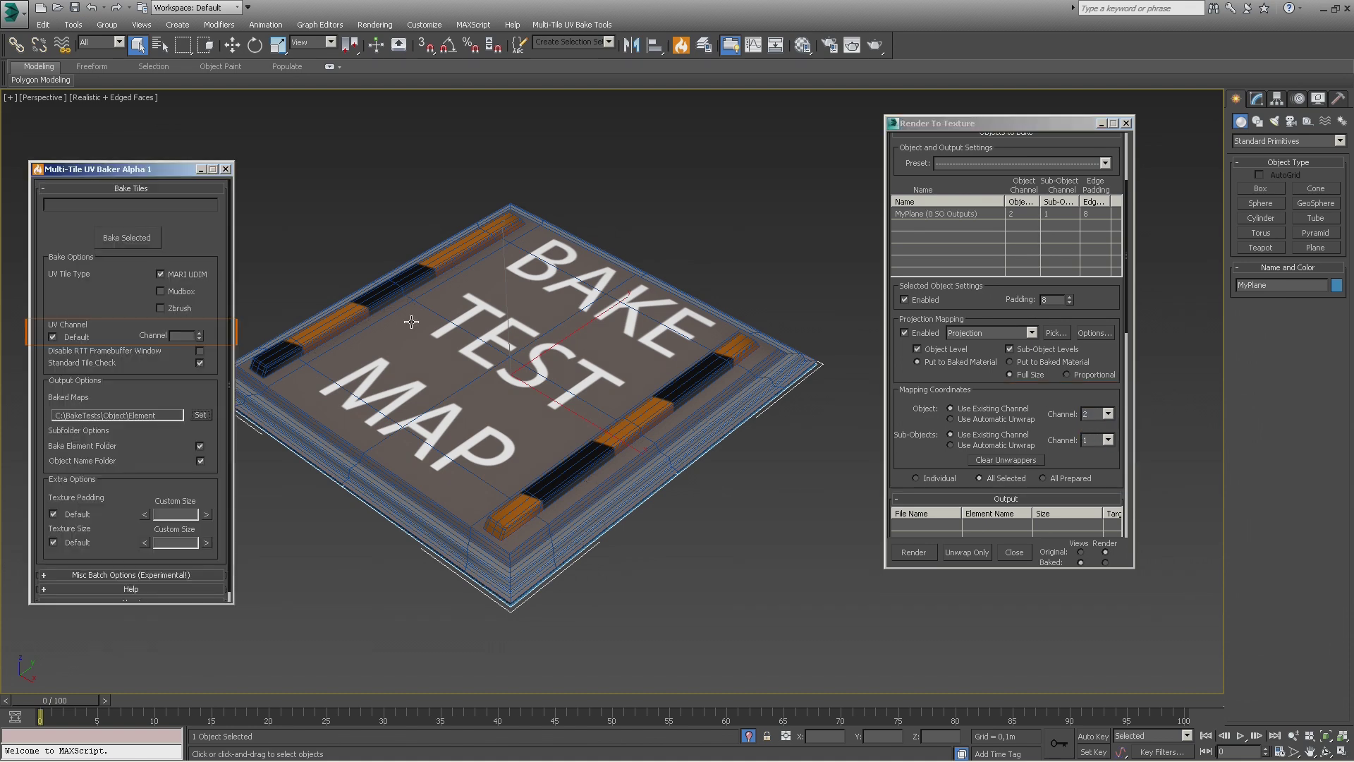
pyautogui.click(199, 332)
pyautogui.scroll(-5, 1056, 259)
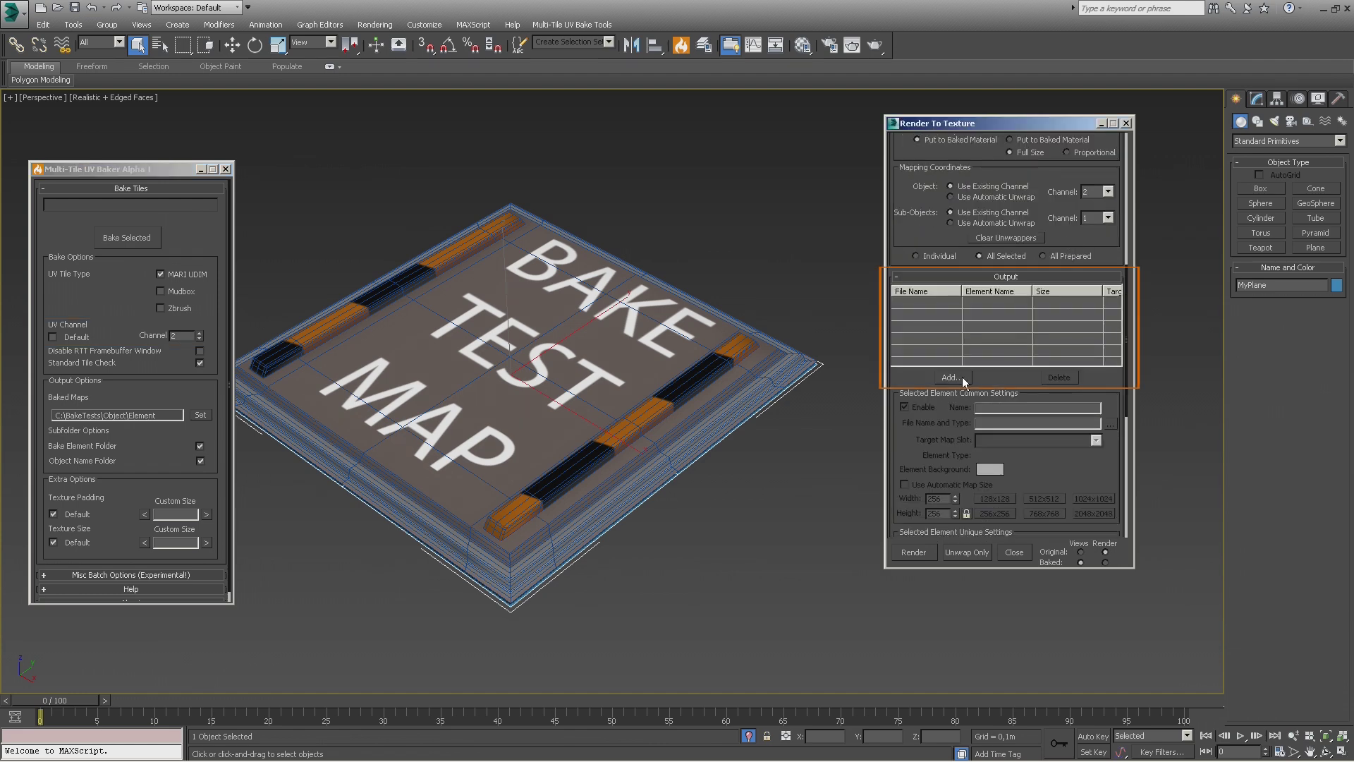
# Step: Add CompleteMap, DiffuseMap, NormalsMap and HeightMap as output elements
pyautogui.click(961, 378)
pyautogui.moveTo(671, 327); pyautogui.dragTo(671, 346)
pyautogui.keyDown('ctrl'); pyautogui.click(667, 337); pyautogui.keyUp('ctrl')
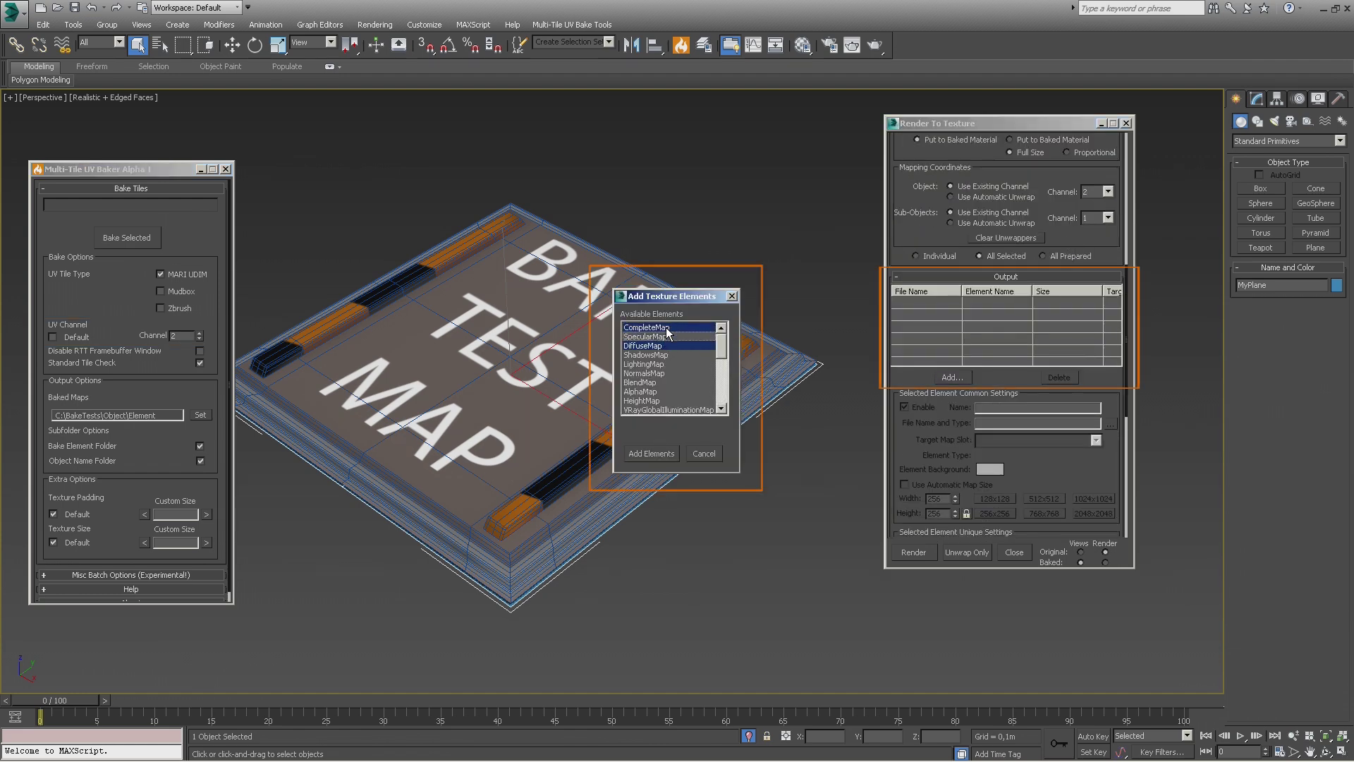
pyautogui.keyDown('ctrl'); pyautogui.click(664, 373); pyautogui.keyUp('ctrl')
pyautogui.keyDown('ctrl'); pyautogui.click(664, 401); pyautogui.keyUp('ctrl')
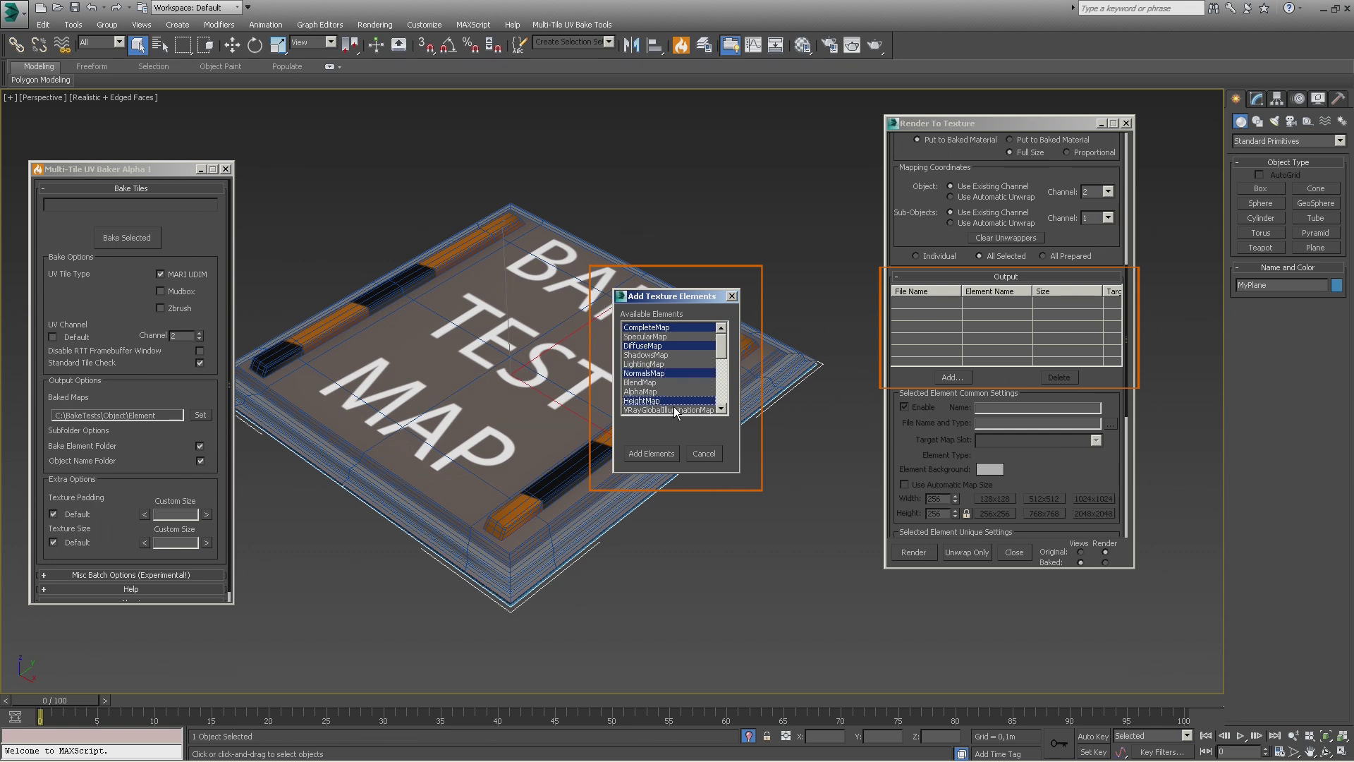
pyautogui.click(653, 451)
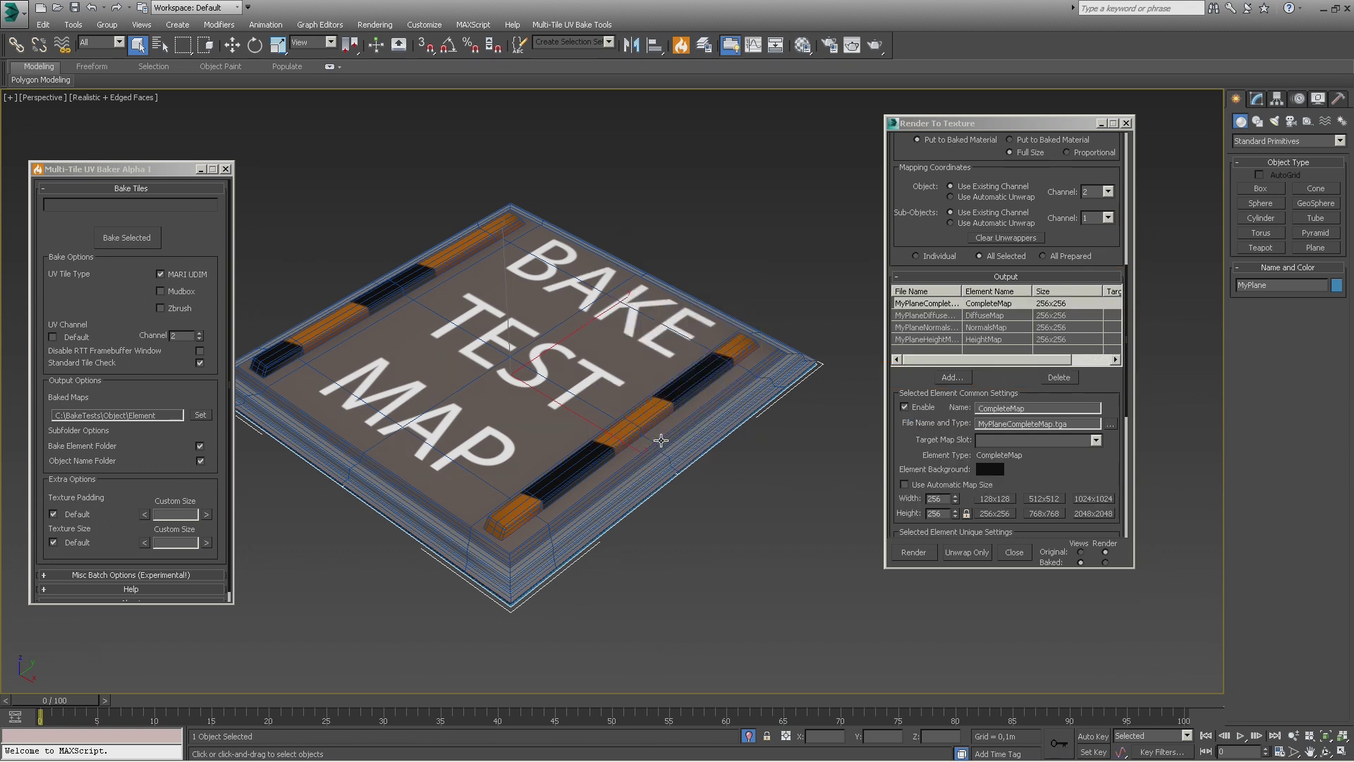
pyautogui.scroll(-1, 174, 428)
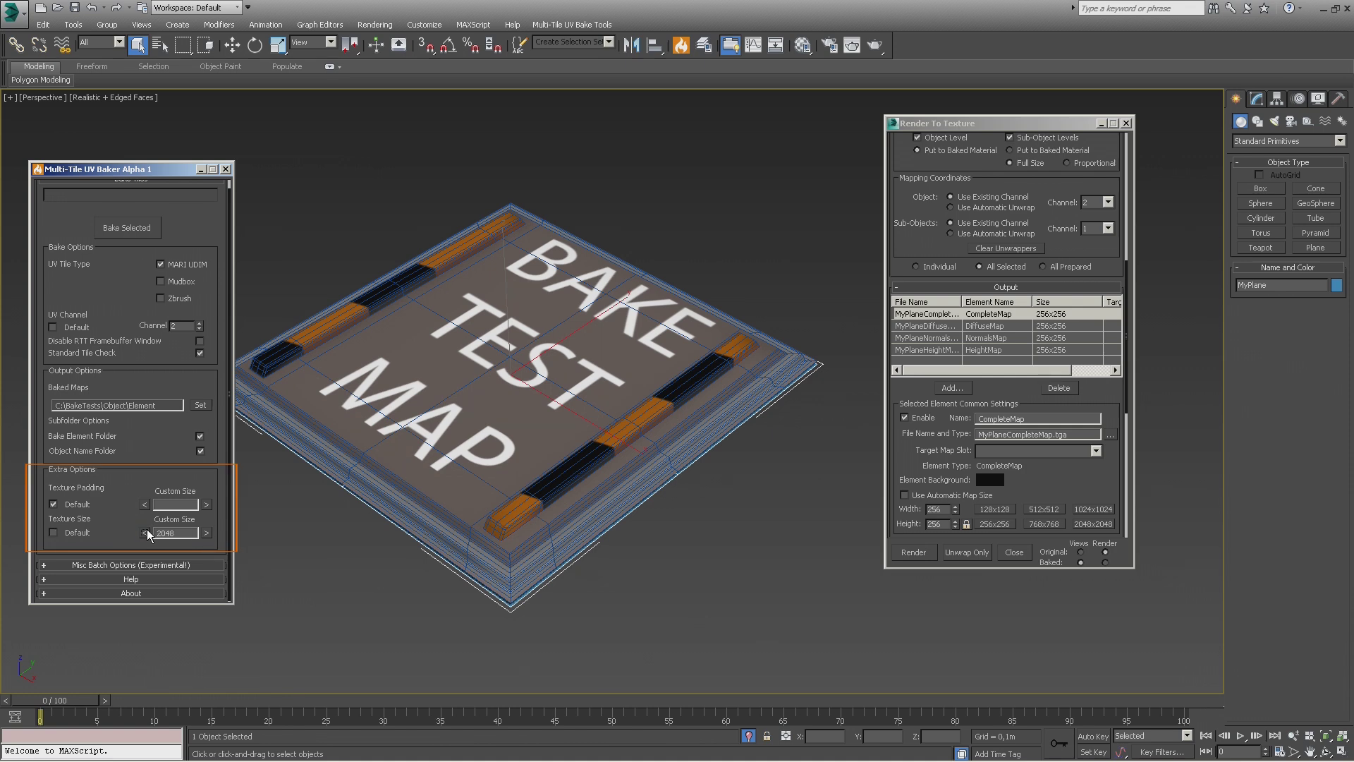
# Step: Set texture padding to 16, leave UV transfer off, and bake MyPlane into 2048 MARI UDIM tiles
pyautogui.click(204, 505)
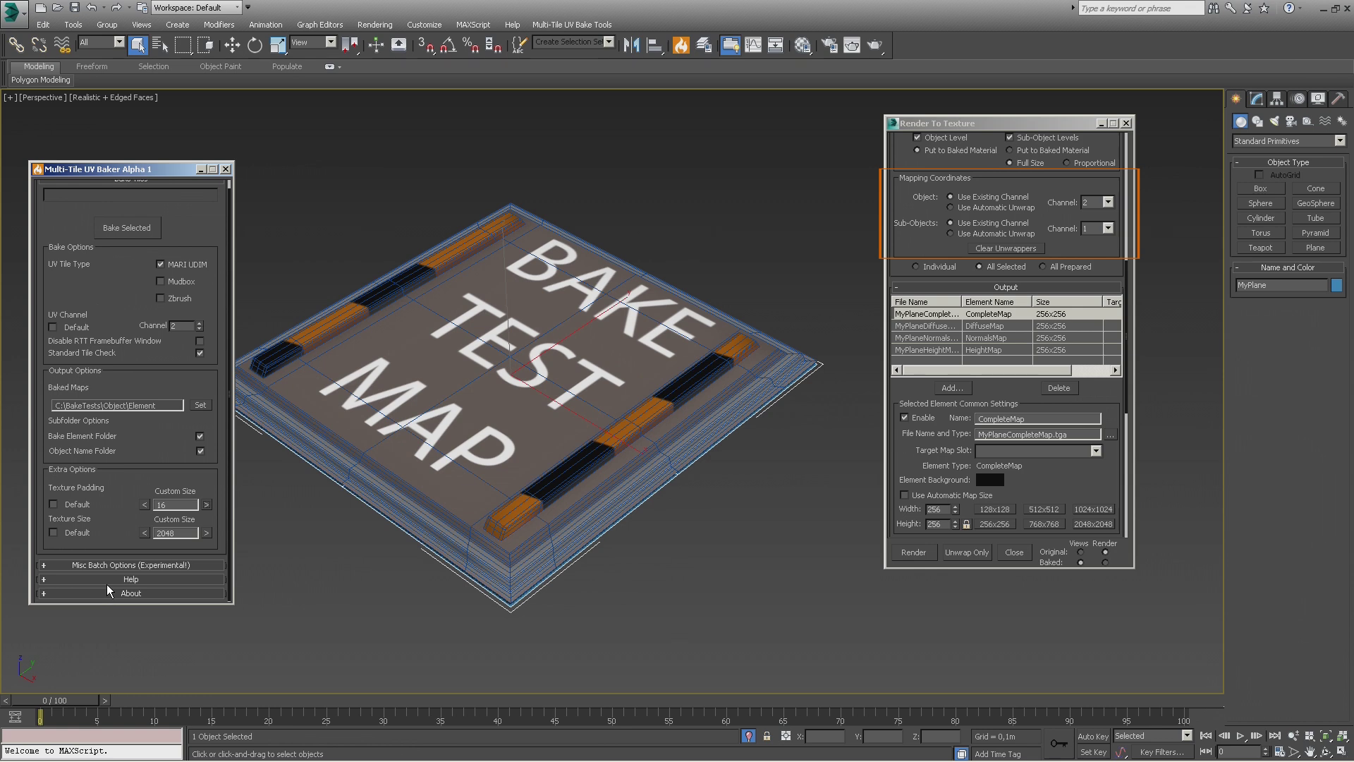
pyautogui.click(163, 564)
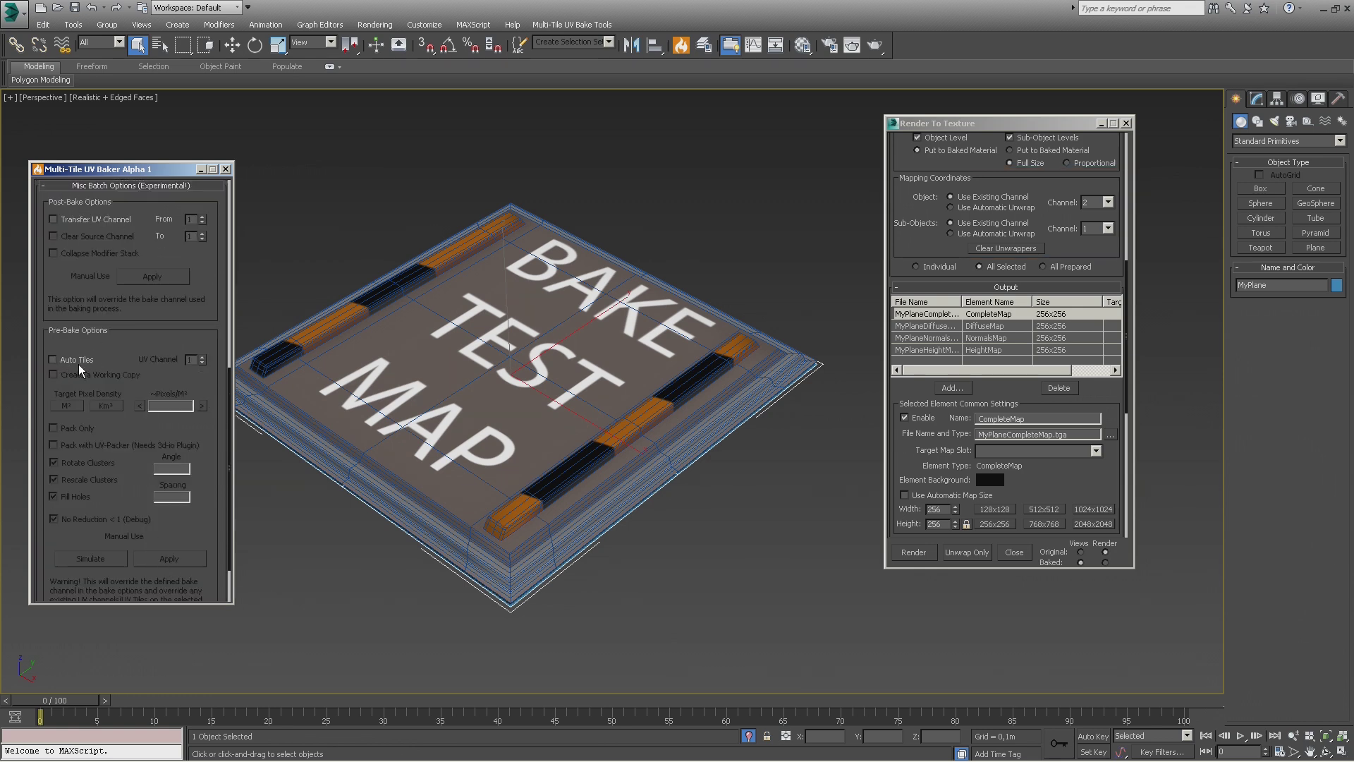
pyautogui.scroll(2, 120, 264)
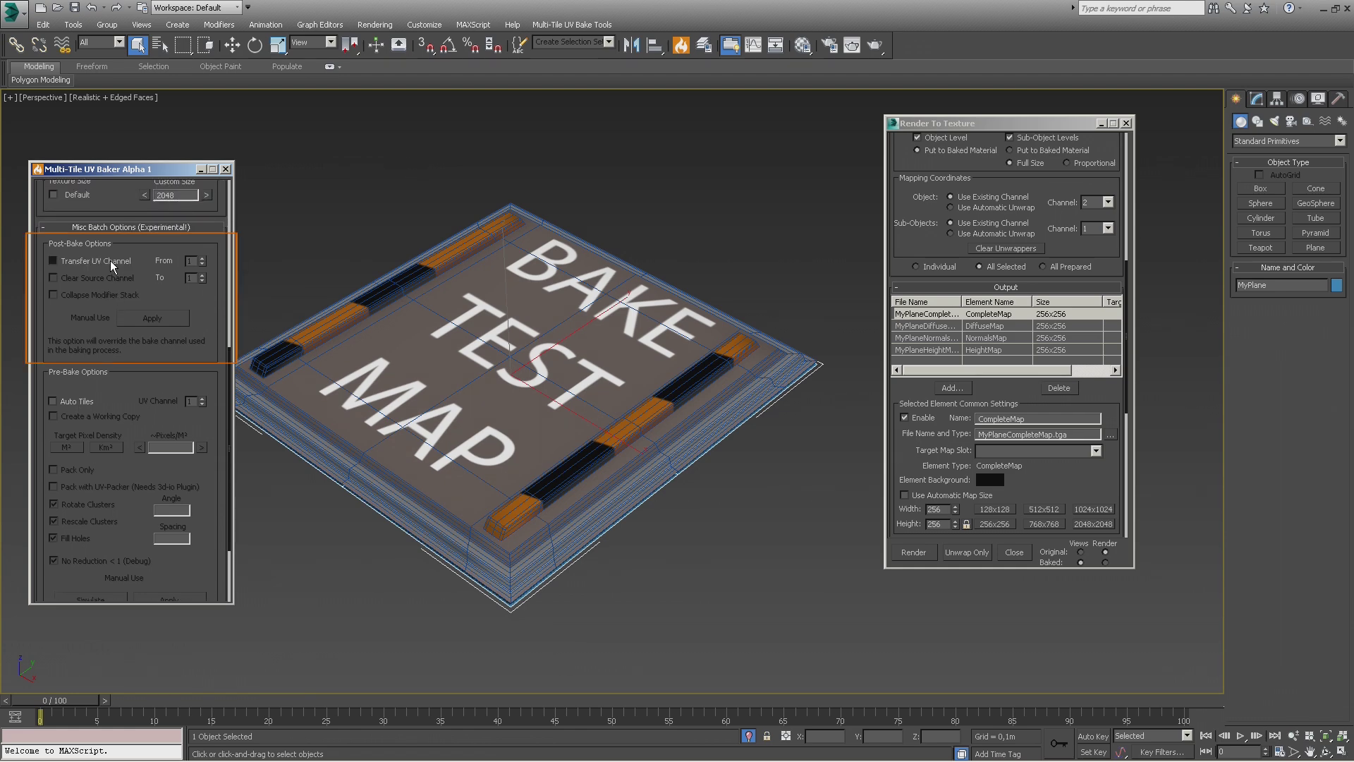
pyautogui.click(111, 262)
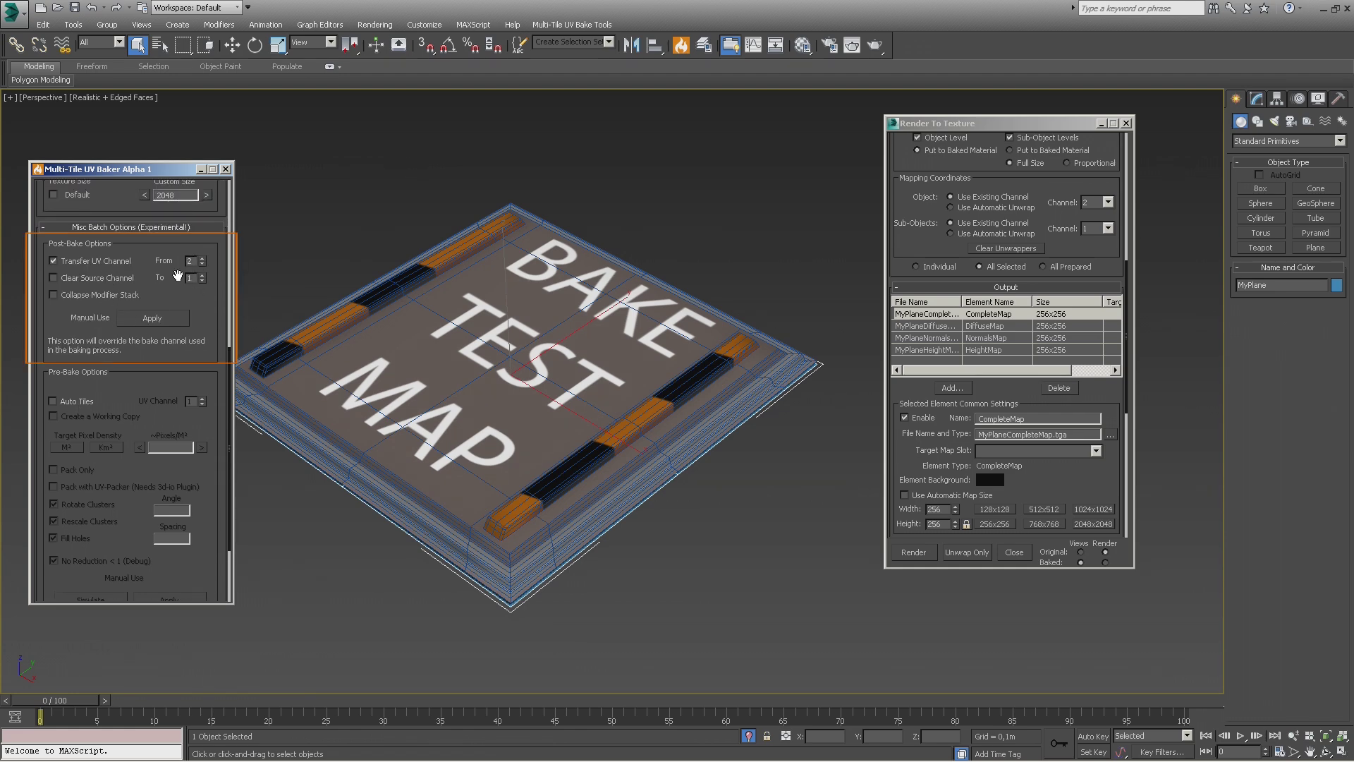
pyautogui.click(104, 261)
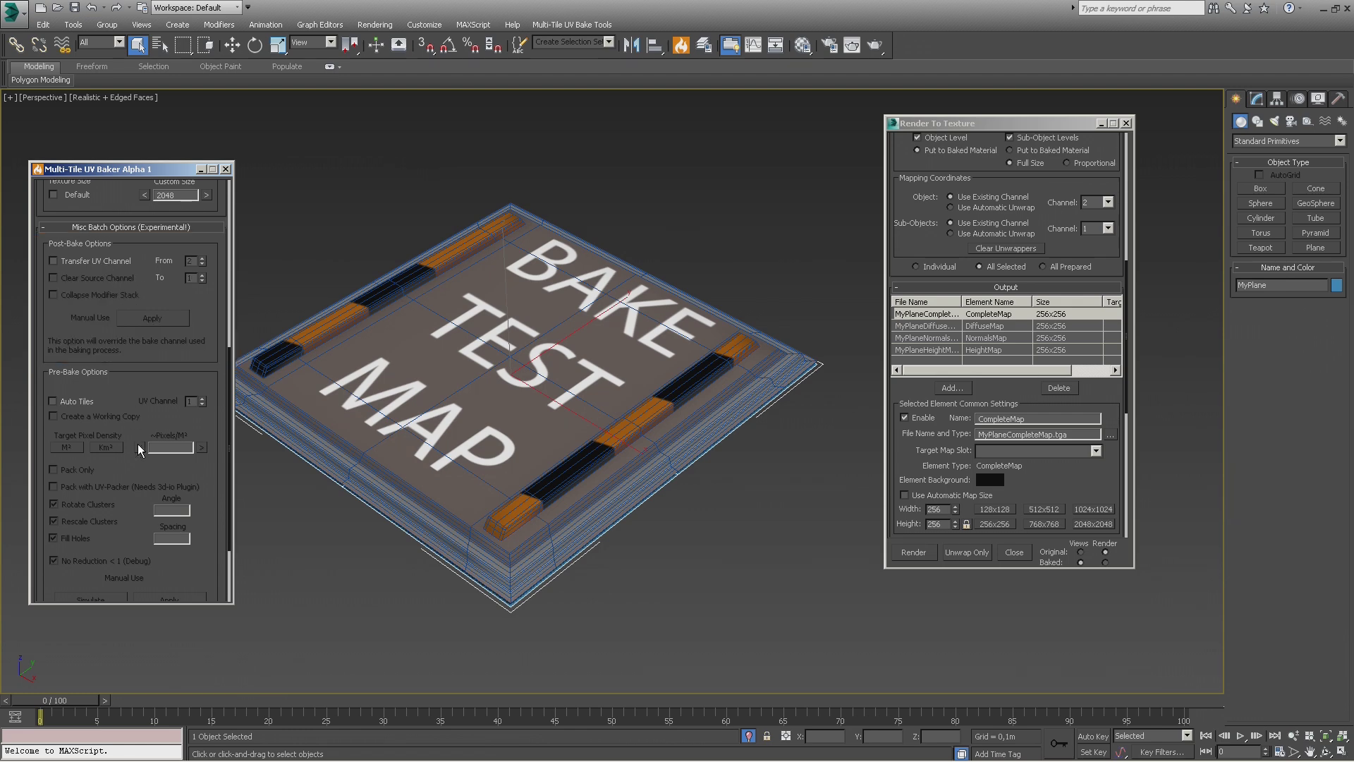
pyautogui.scroll(10, 175, 353)
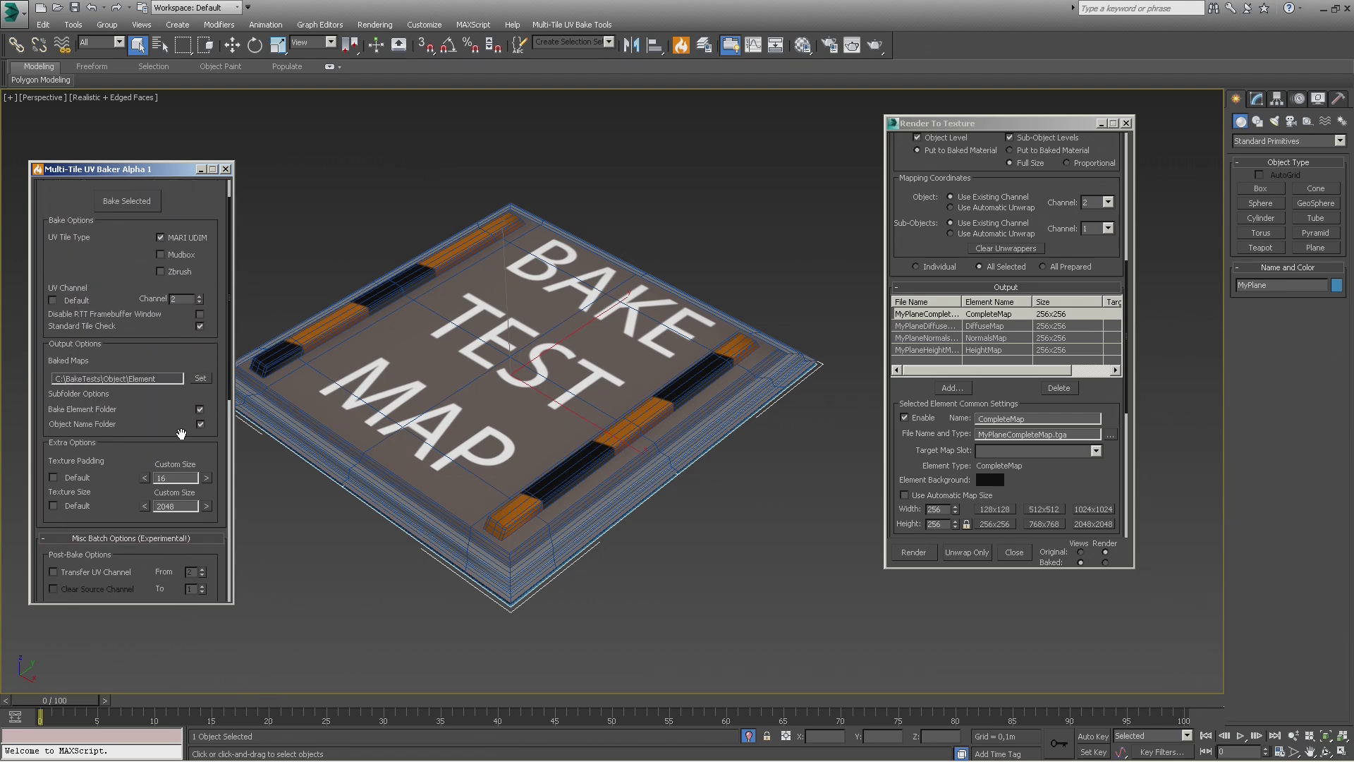
pyautogui.scroll(2, 177, 374)
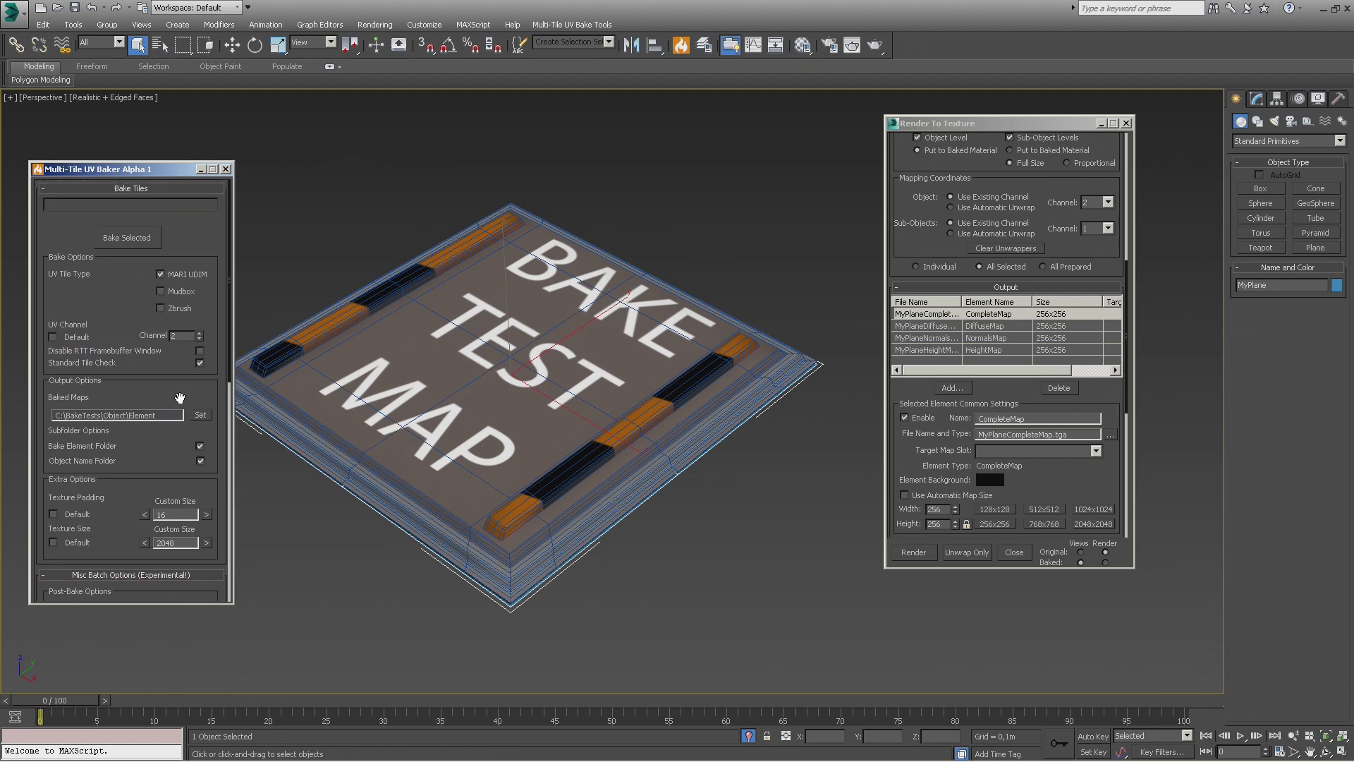
pyautogui.click(120, 238)
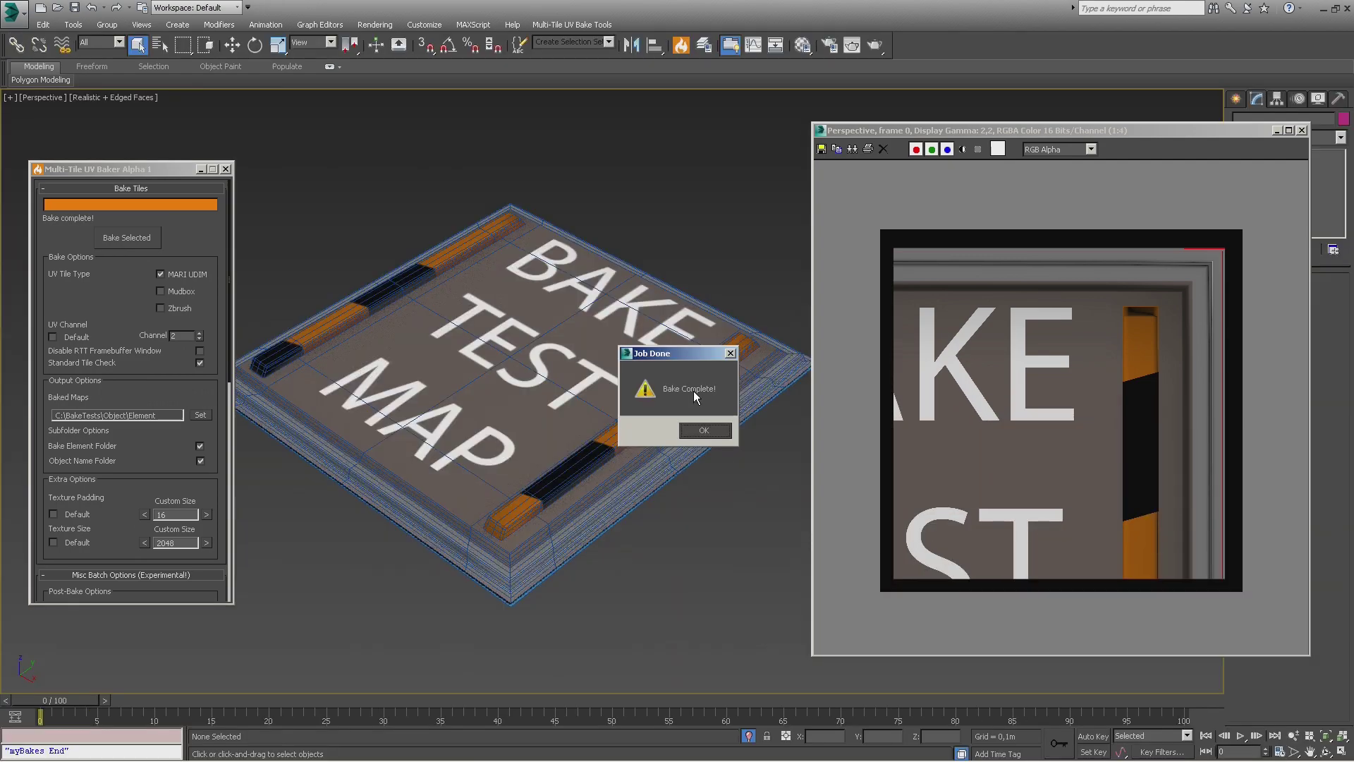
pyautogui.click(704, 430)
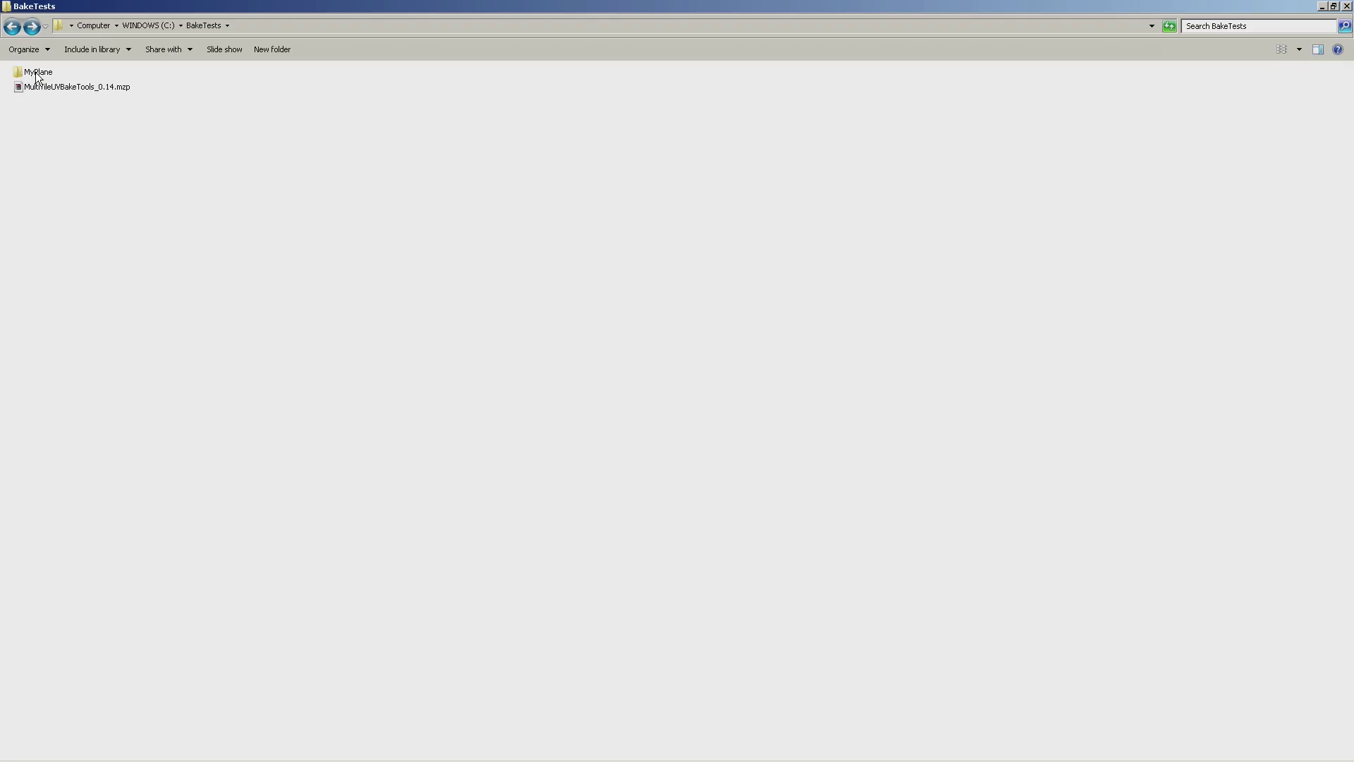
# Step: Browse MyPlane's CompleteMap, HeightMap, NormalsMap and diffuseMap tile folders and view the tiles in IrfanView
pyautogui.doubleClick(36, 70)
pyautogui.click(54, 89)
pyautogui.click(52, 119)
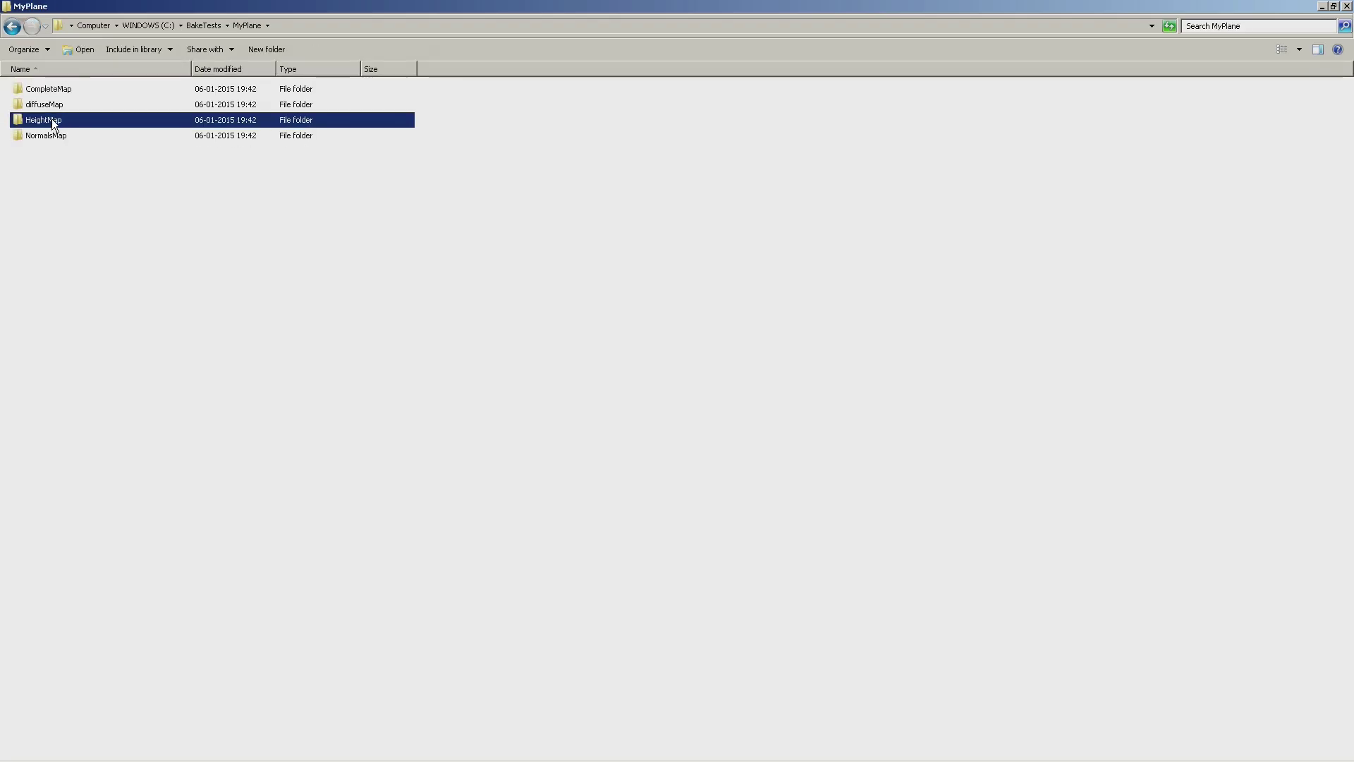
pyautogui.click(47, 134)
pyautogui.doubleClick(44, 105)
pyautogui.doubleClick(58, 109)
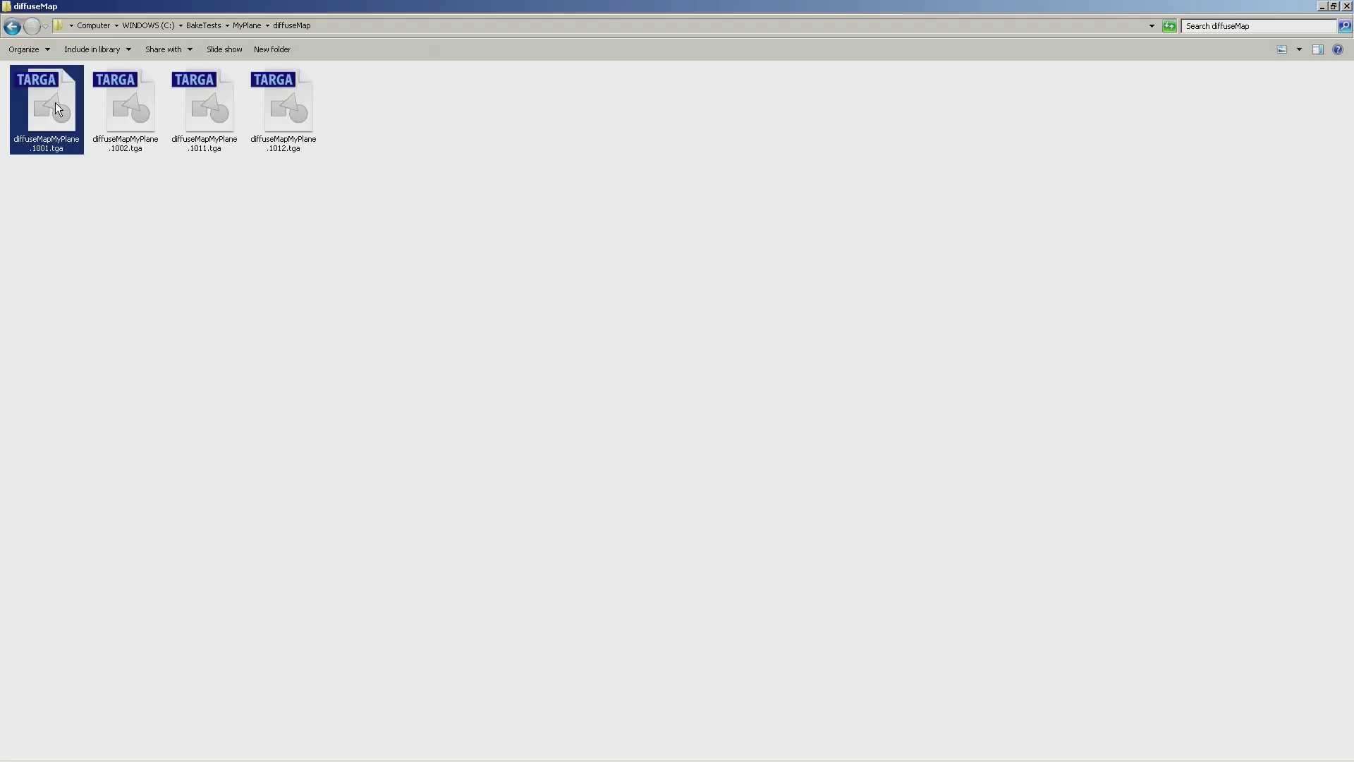
pyautogui.click(278, 39)
pyautogui.press('t')
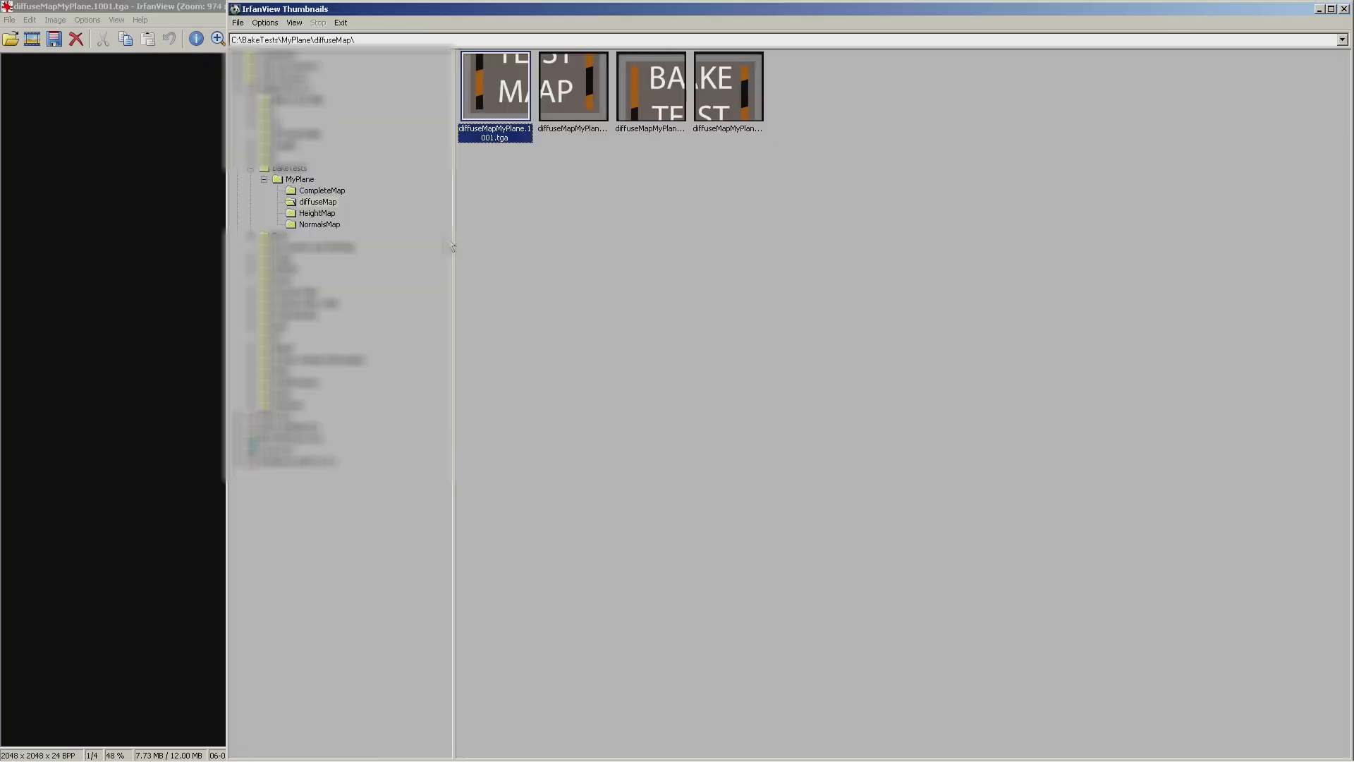
pyautogui.click(329, 214)
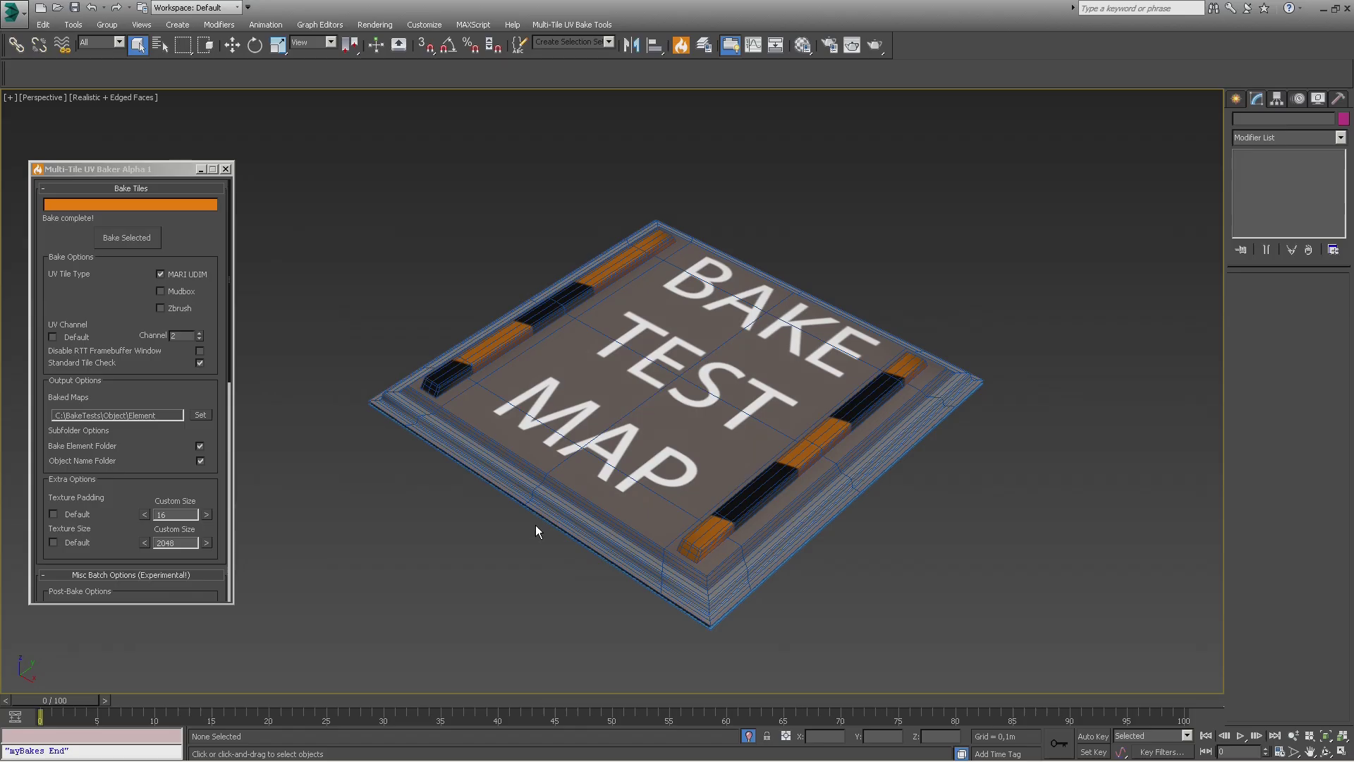
# Step: Hide the BAKE TEST MAP plate to reveal the blue plane beneath it
pyautogui.click(600, 468)
pyautogui.rightClick(601, 468)
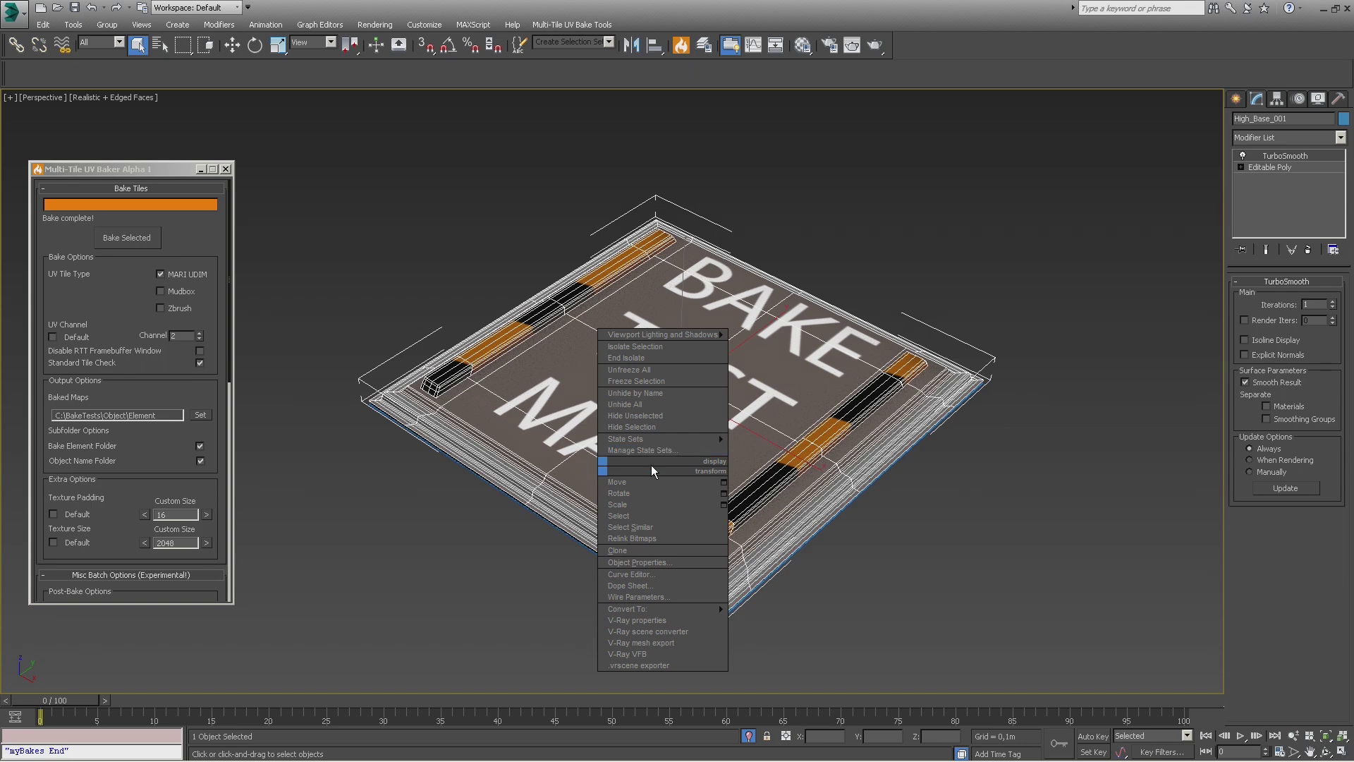
pyautogui.click(655, 427)
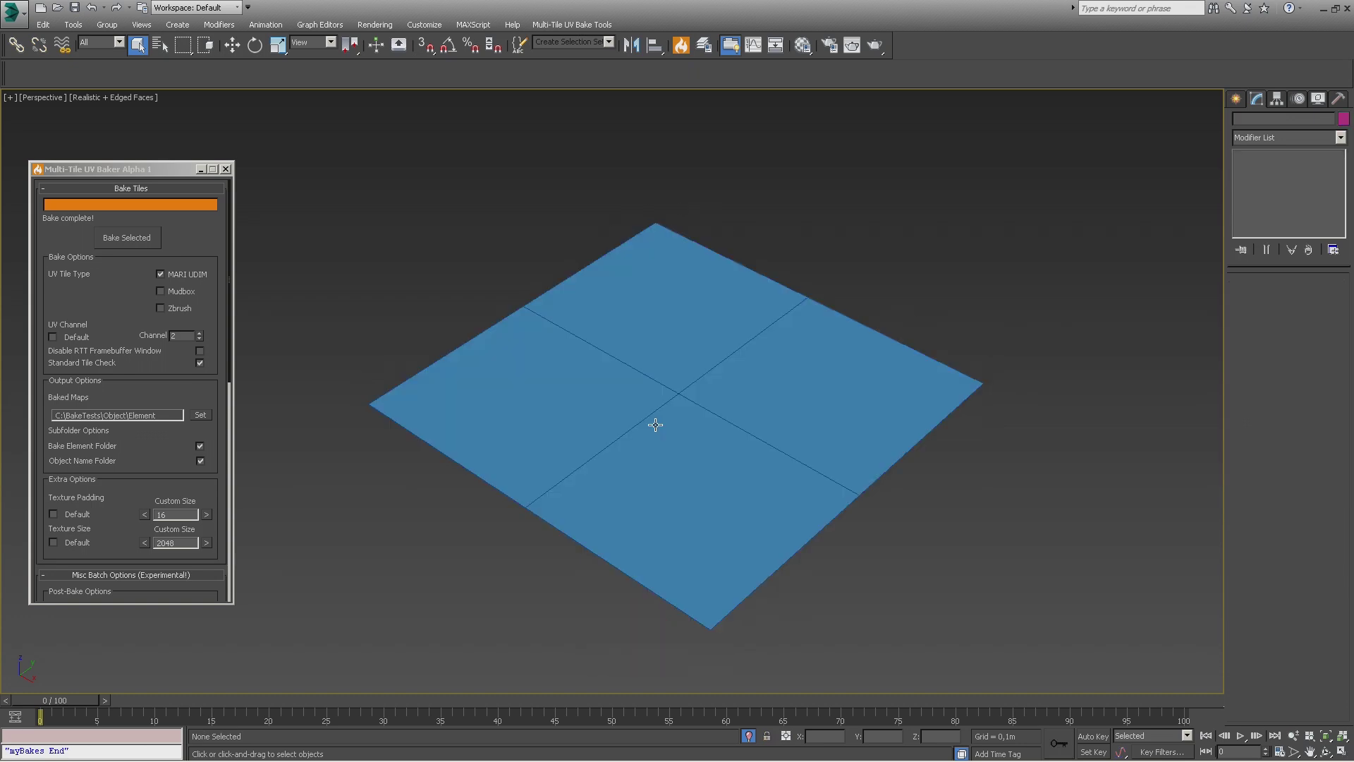
# Step: Check MyPlane's channel 2 UV tile layout, then collapse it to an Editable Poly
pyautogui.click(544, 352)
pyautogui.click(1307, 167)
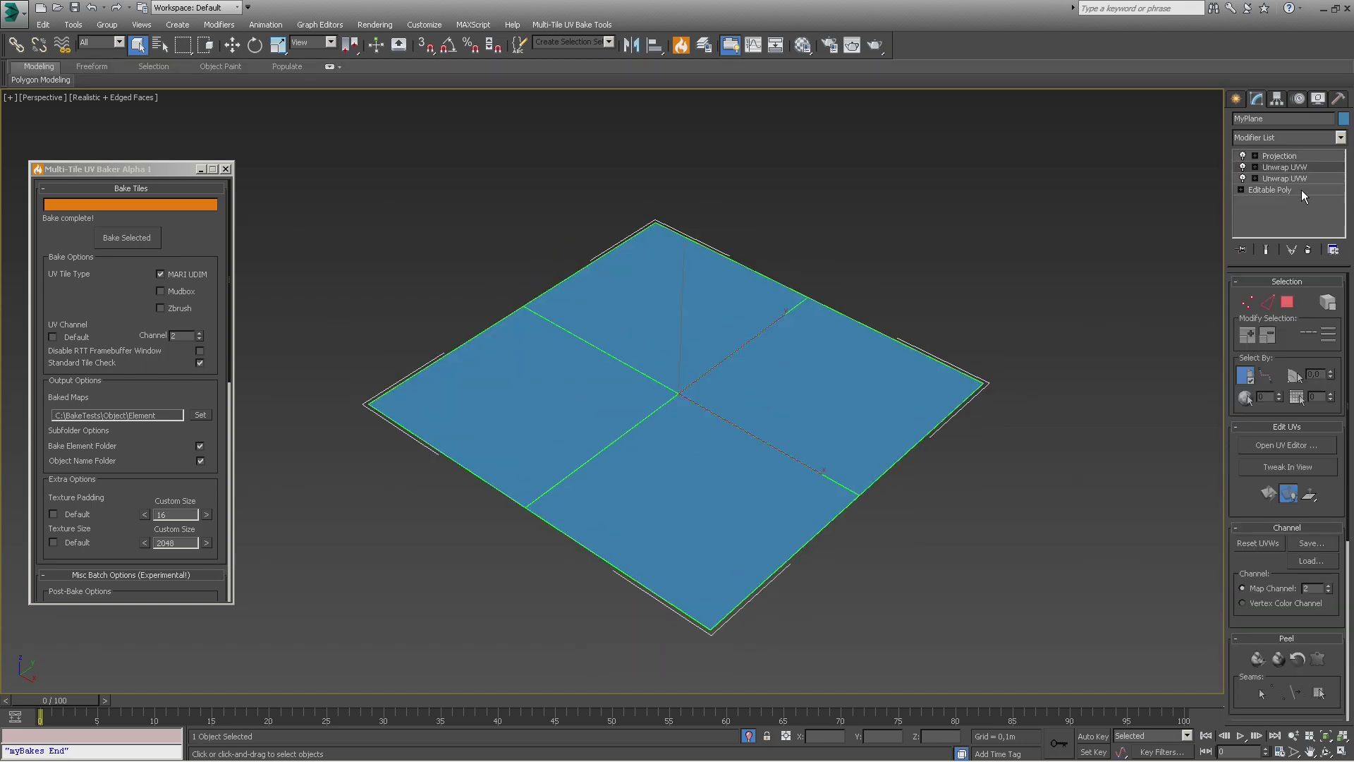
pyautogui.click(1312, 444)
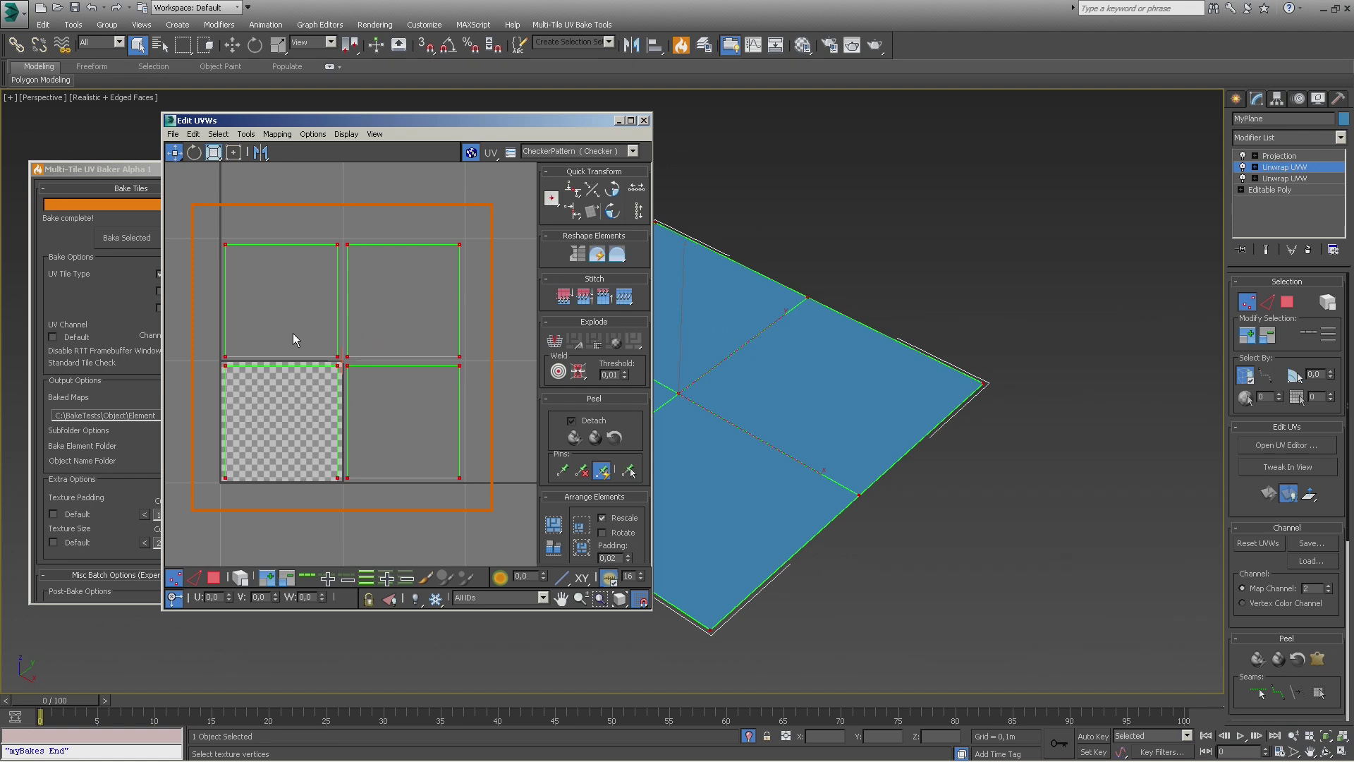
pyautogui.click(643, 120)
pyautogui.rightClick(761, 289)
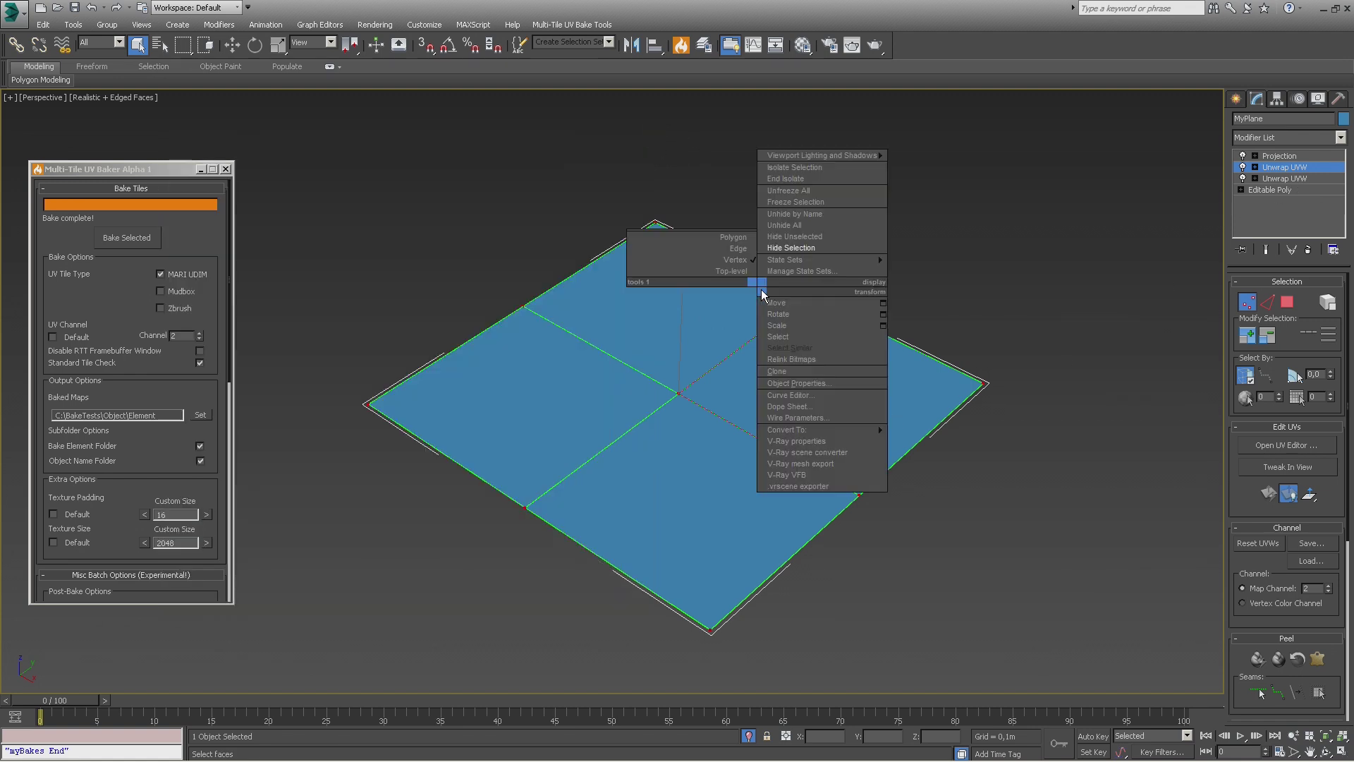
pyautogui.moveTo(832, 408)
pyautogui.click(941, 442)
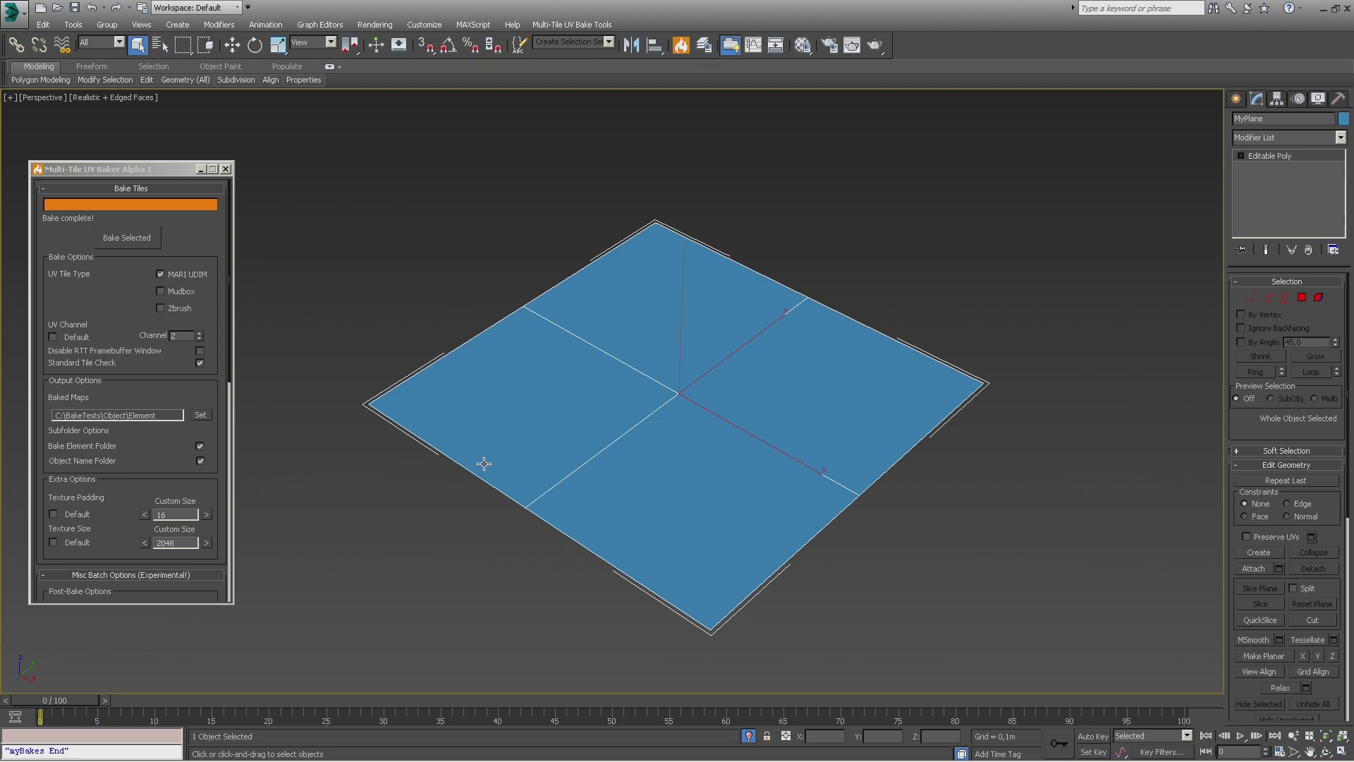
# Step: Apply the UV channel transfer with Clear Source Channel and Collapse Modifier Stack enabled
pyautogui.scroll(-4, 176, 468)
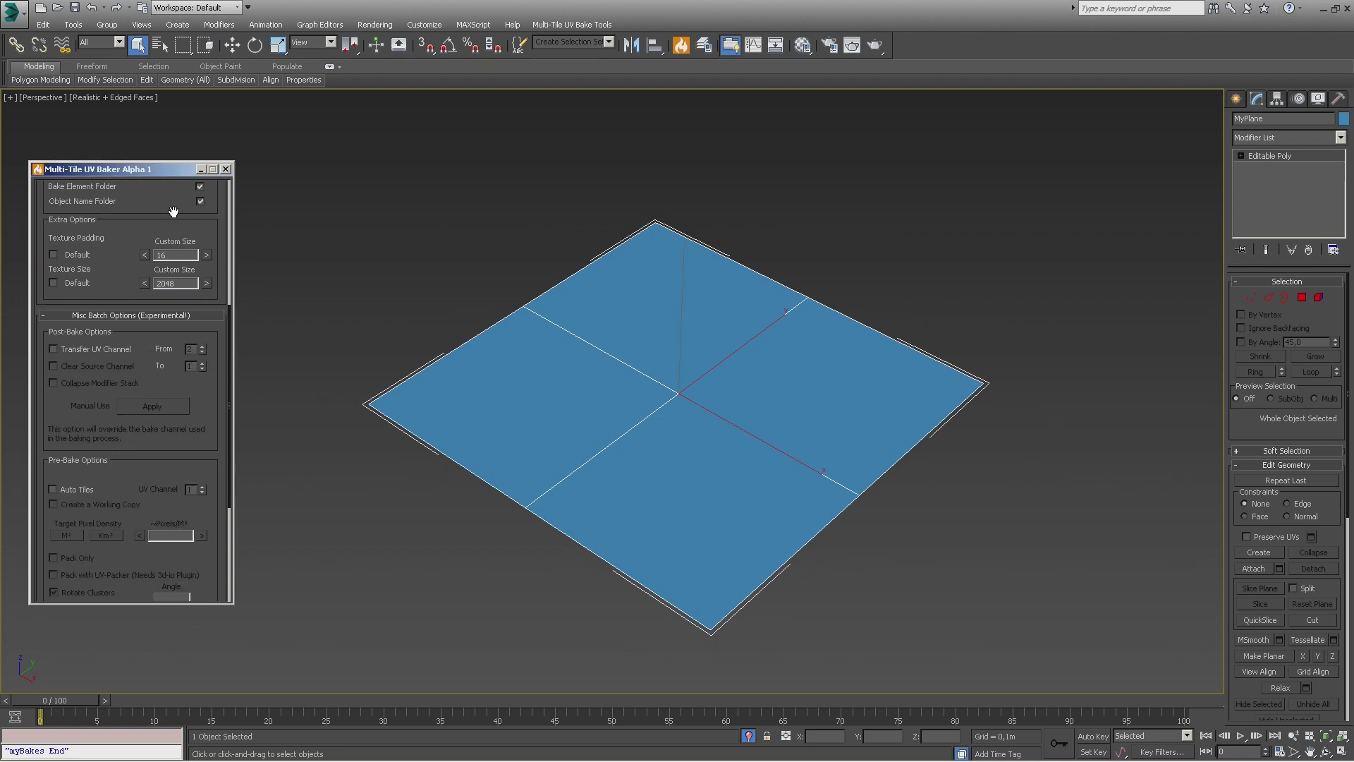
pyautogui.click(85, 351)
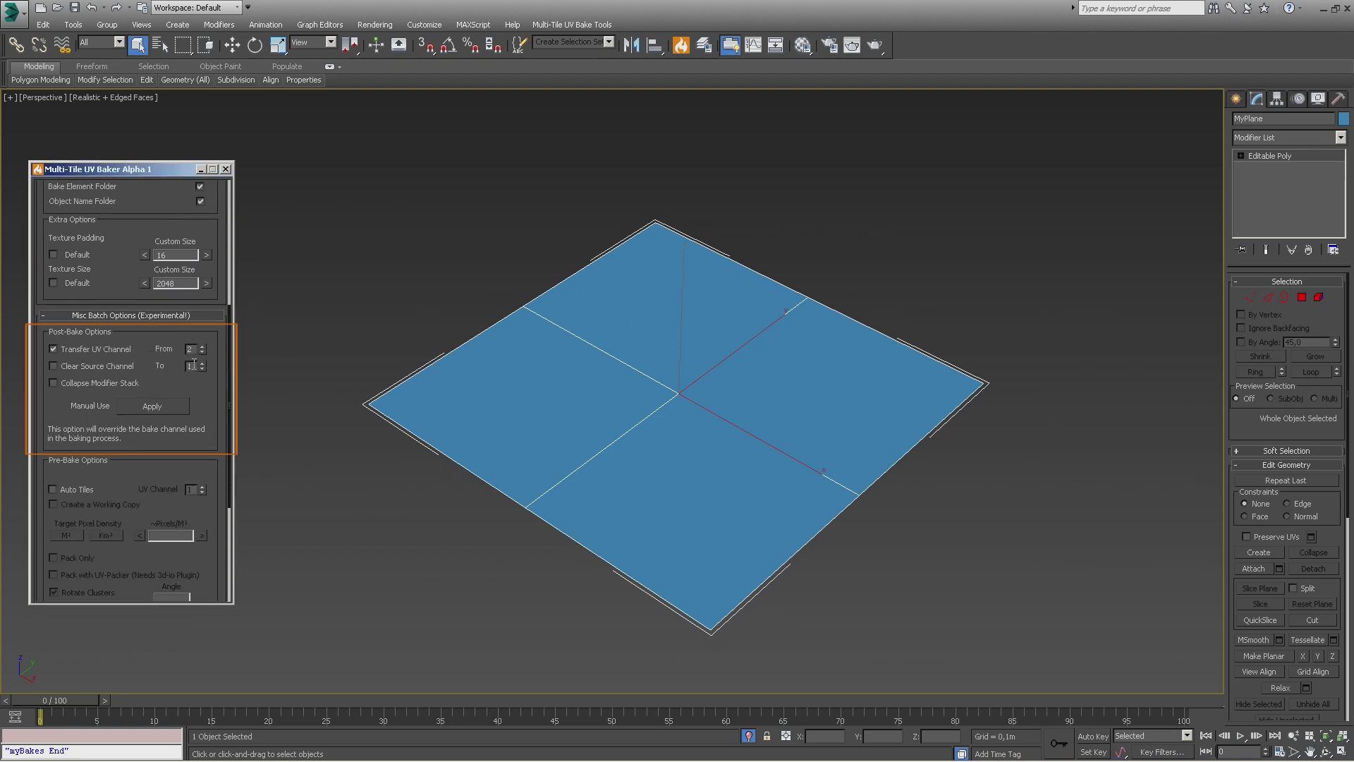
pyautogui.click(115, 371)
pyautogui.click(123, 384)
pyautogui.click(153, 408)
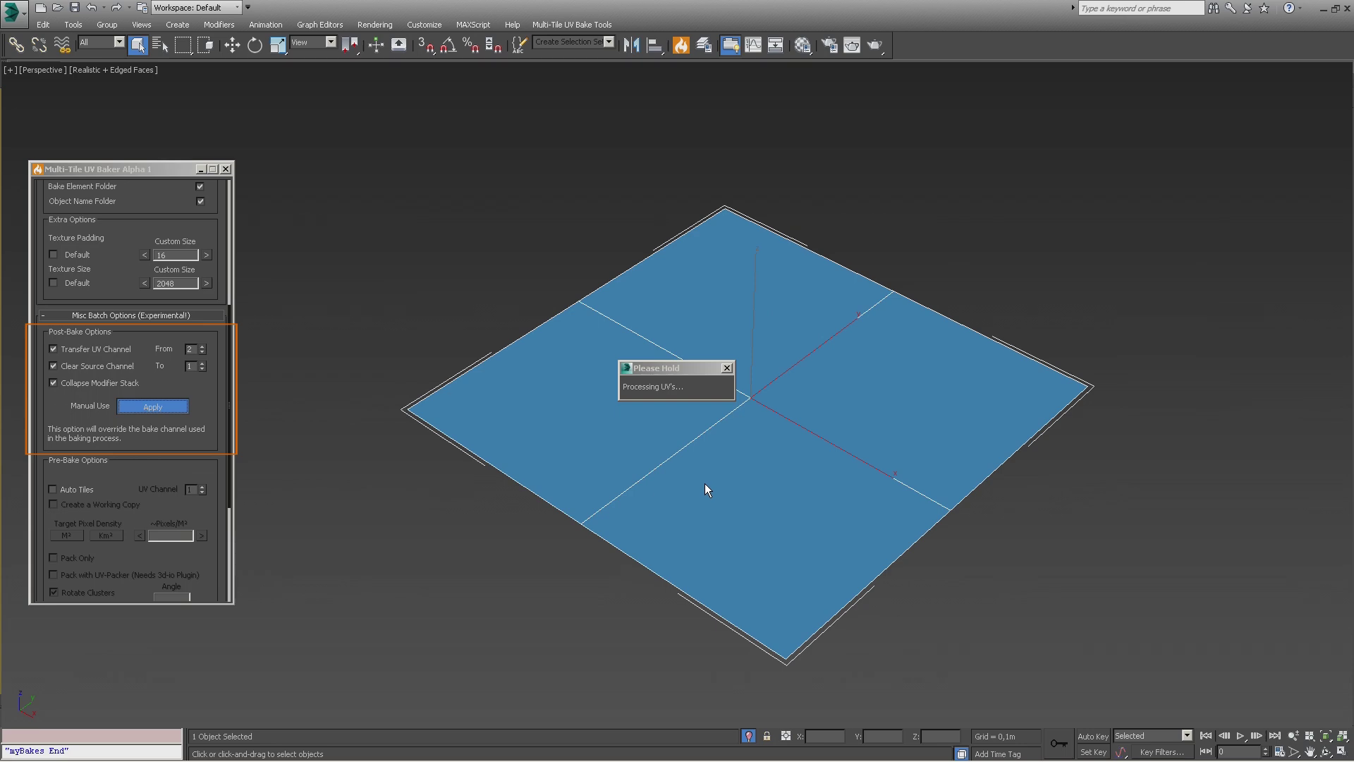
pyautogui.click(1284, 138)
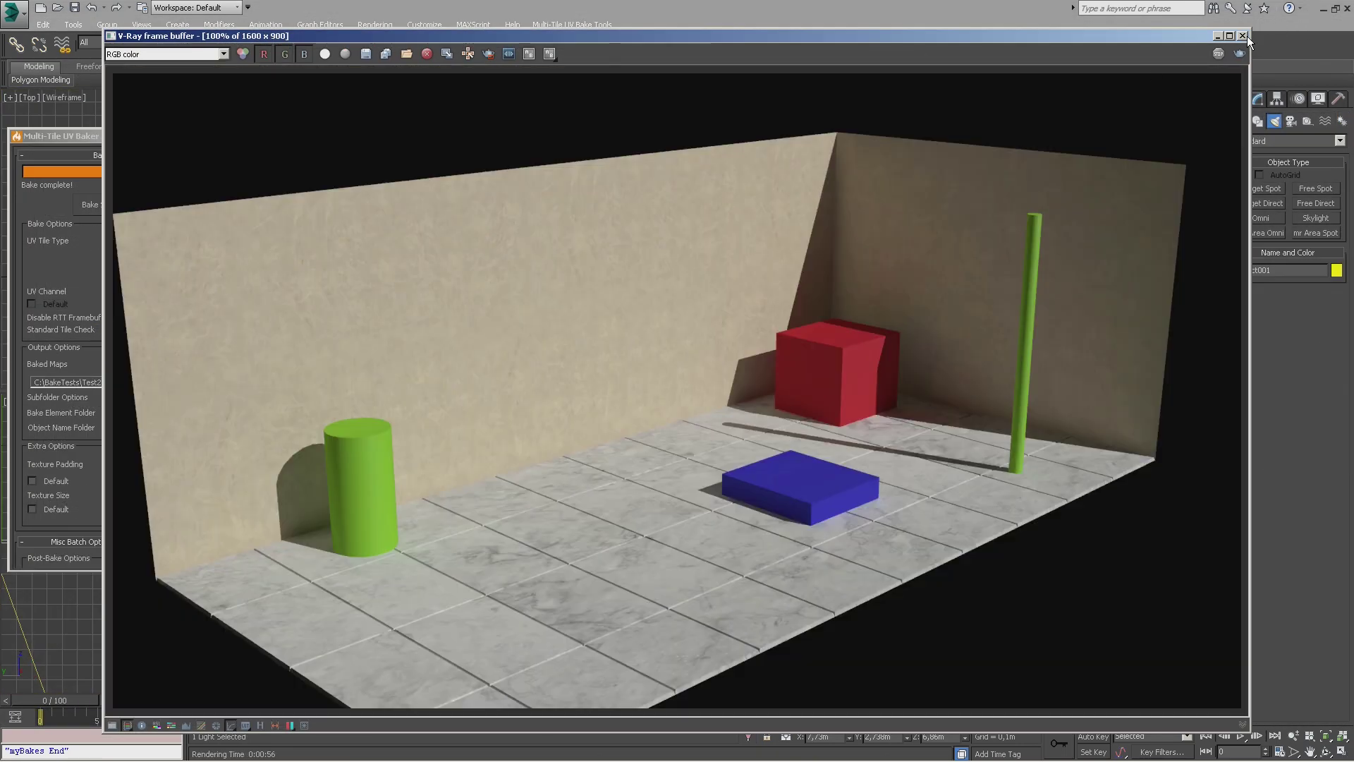
# Step: Close the rendered room image and select Object001 to view its Box UVW Map settings
pyautogui.click(1243, 36)
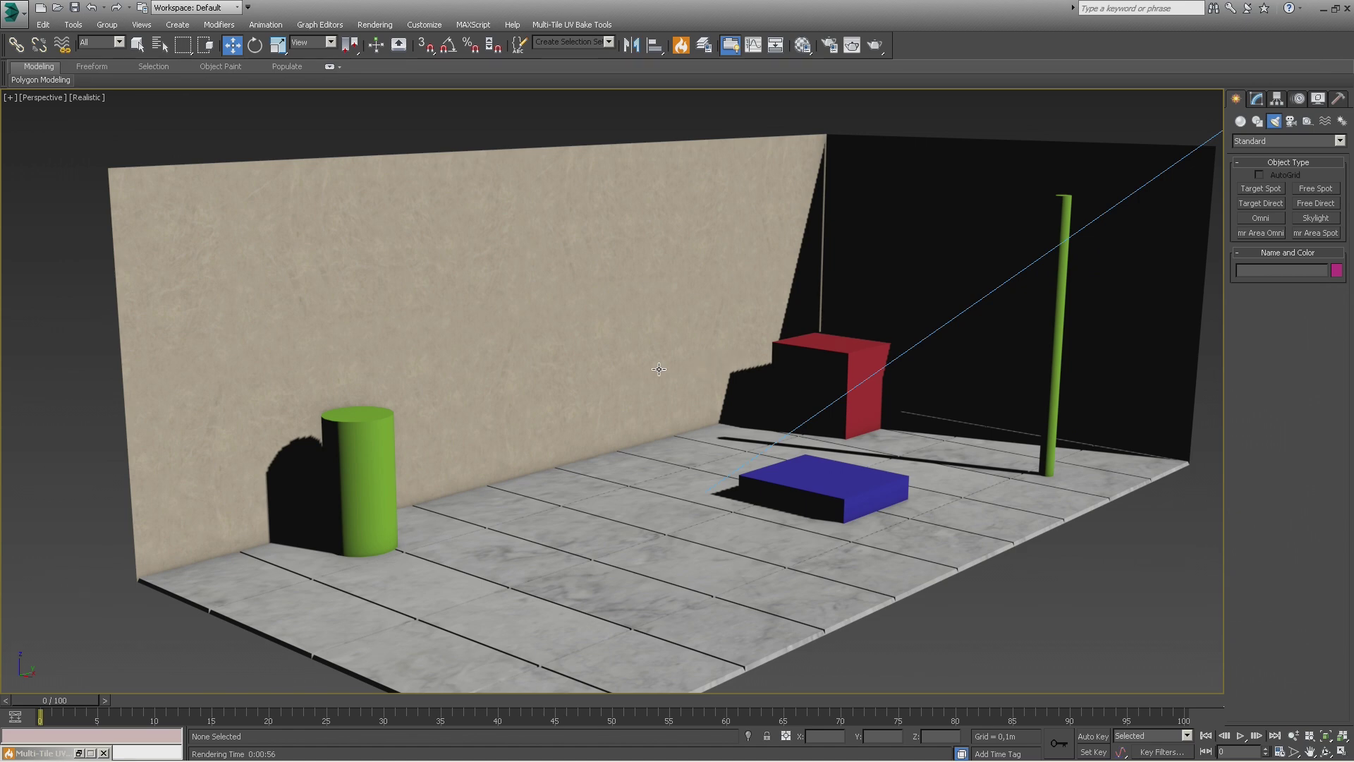
pyautogui.keyDown('alt'); pyautogui.moveTo(788, 439); pyautogui.dragTo(737, 397, button='middle'); pyautogui.keyUp('alt')
pyautogui.click(630, 244)
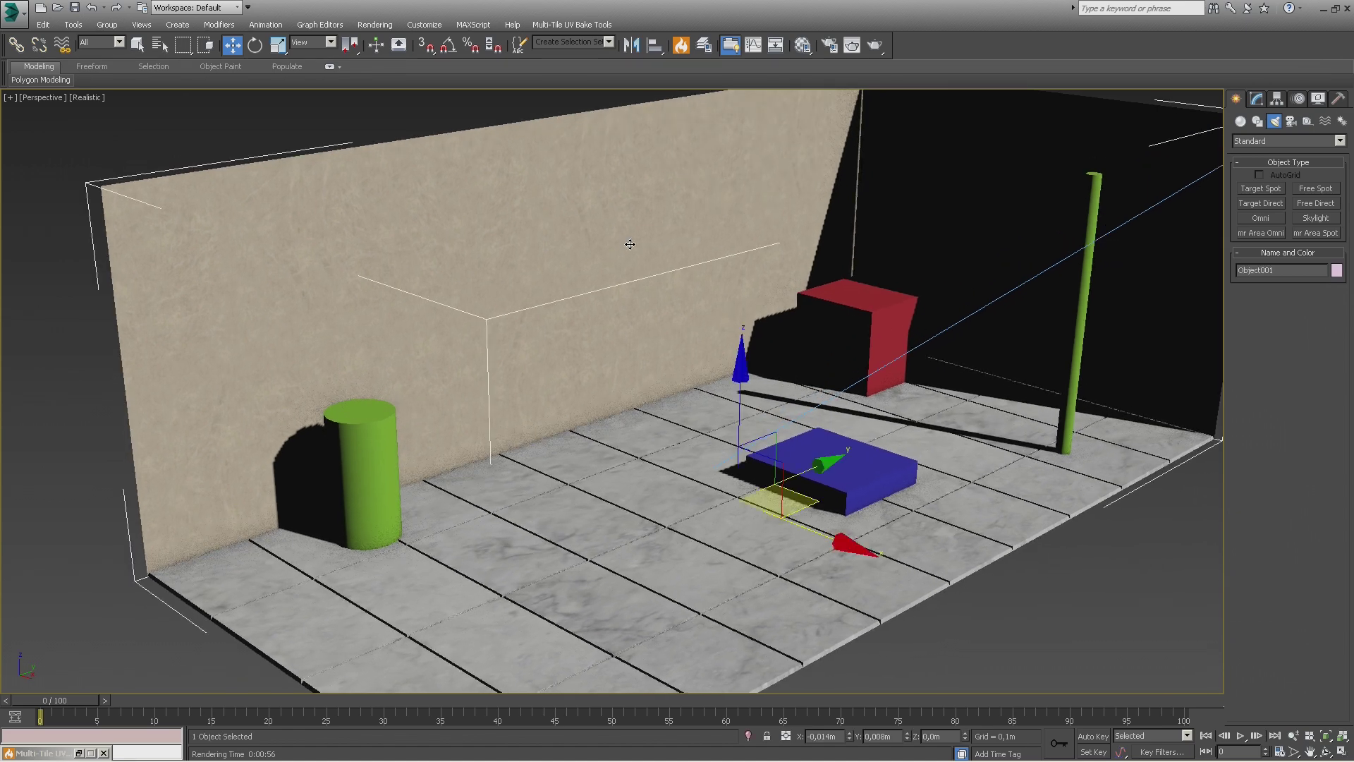
pyautogui.click(1256, 100)
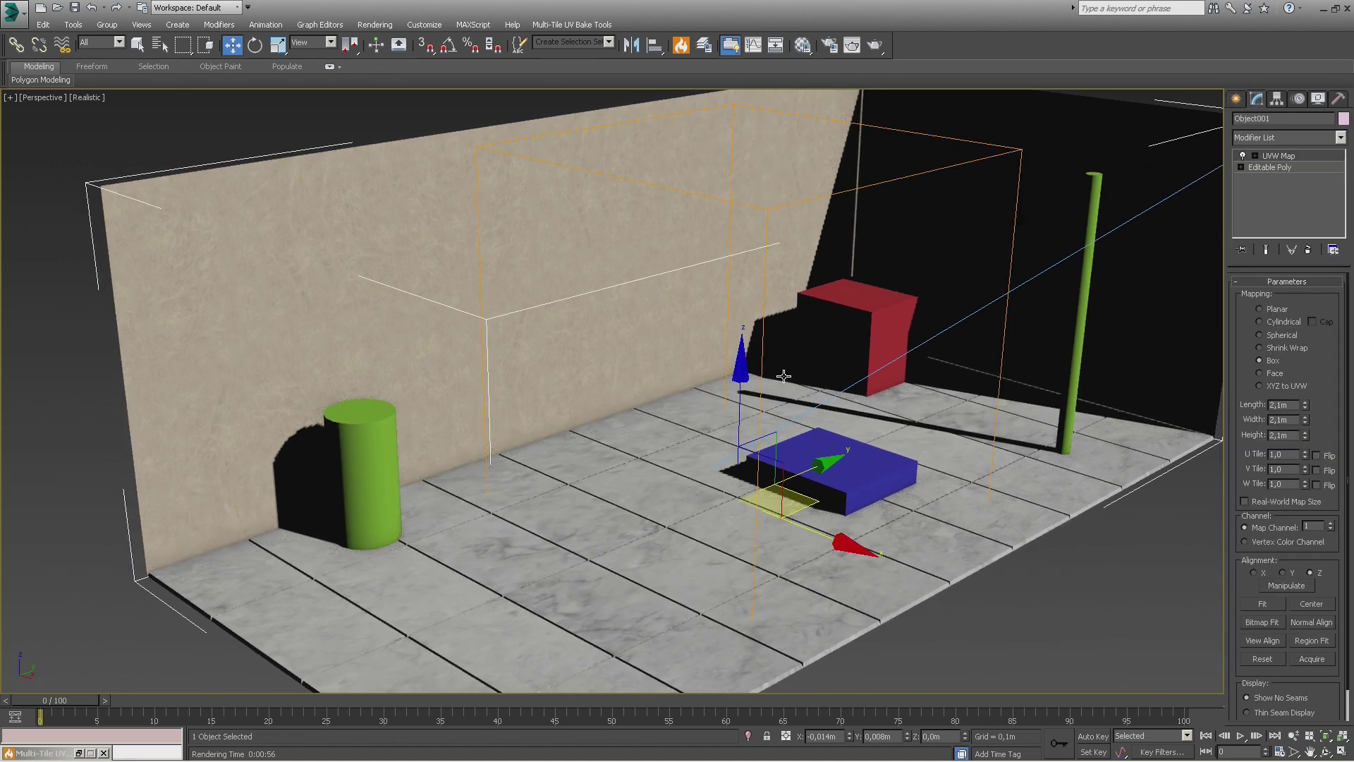
# Step: Reselect the room mesh and orbit to look down more steeply into the room
pyautogui.moveTo(776, 374); pyautogui.dragTo(768, 374, button='middle')
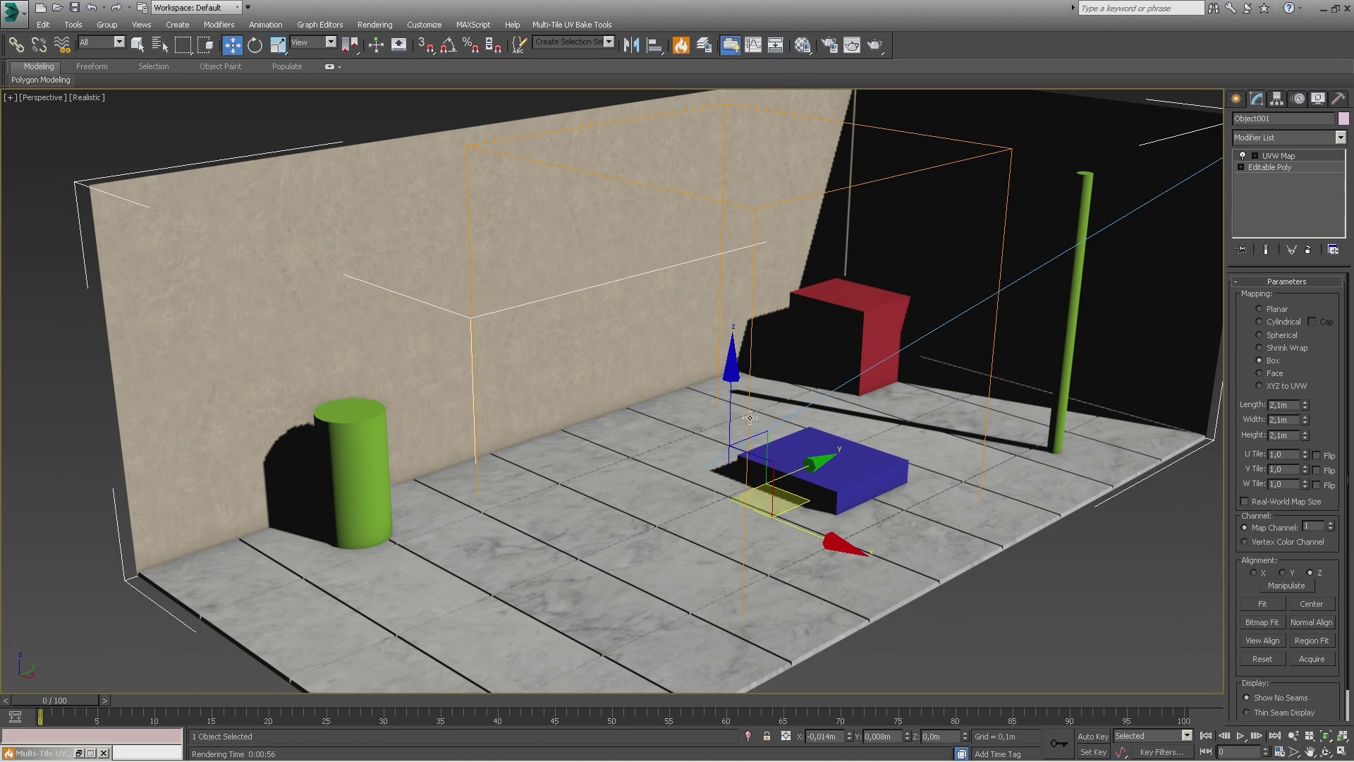
pyautogui.click(816, 537)
pyautogui.click(716, 391)
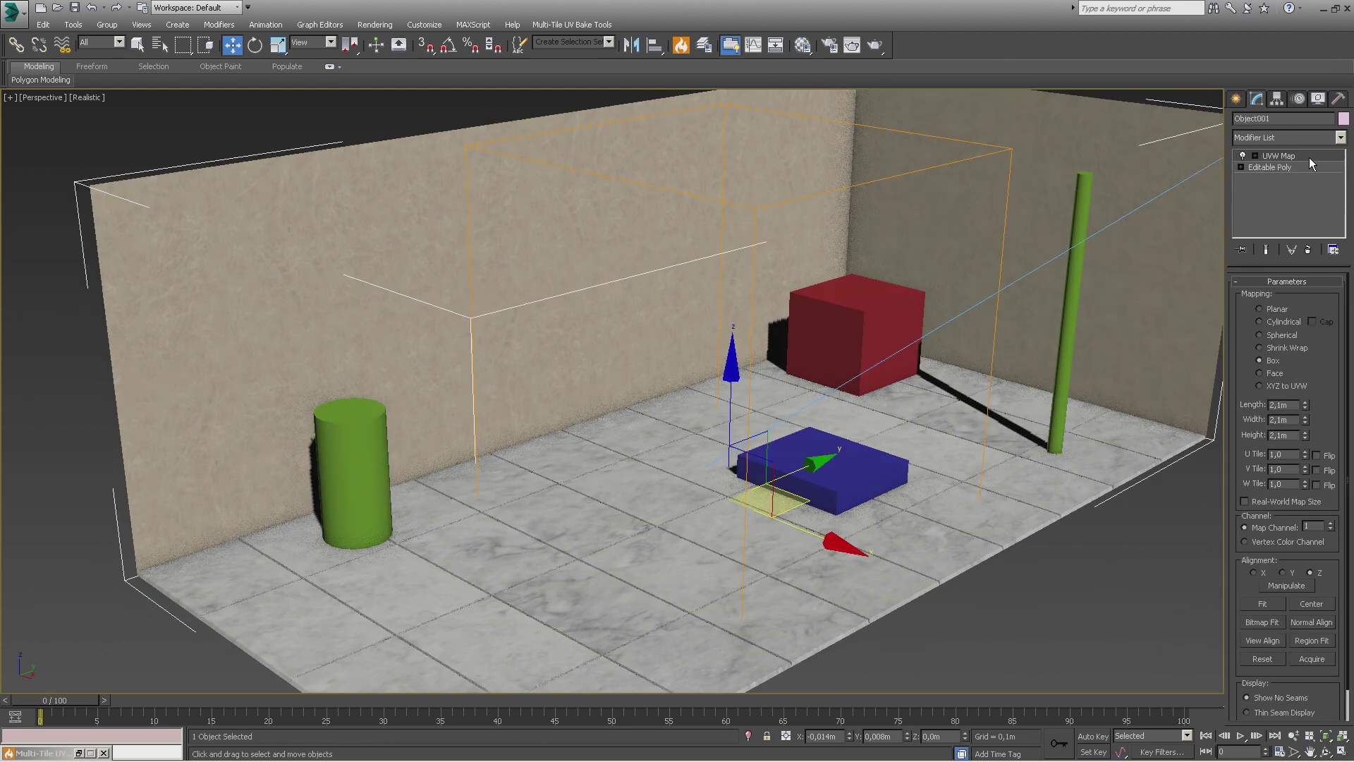
pyautogui.keyDown('alt'); pyautogui.moveTo(900, 360); pyautogui.dragTo(847, 390, button='middle'); pyautogui.keyUp('alt')
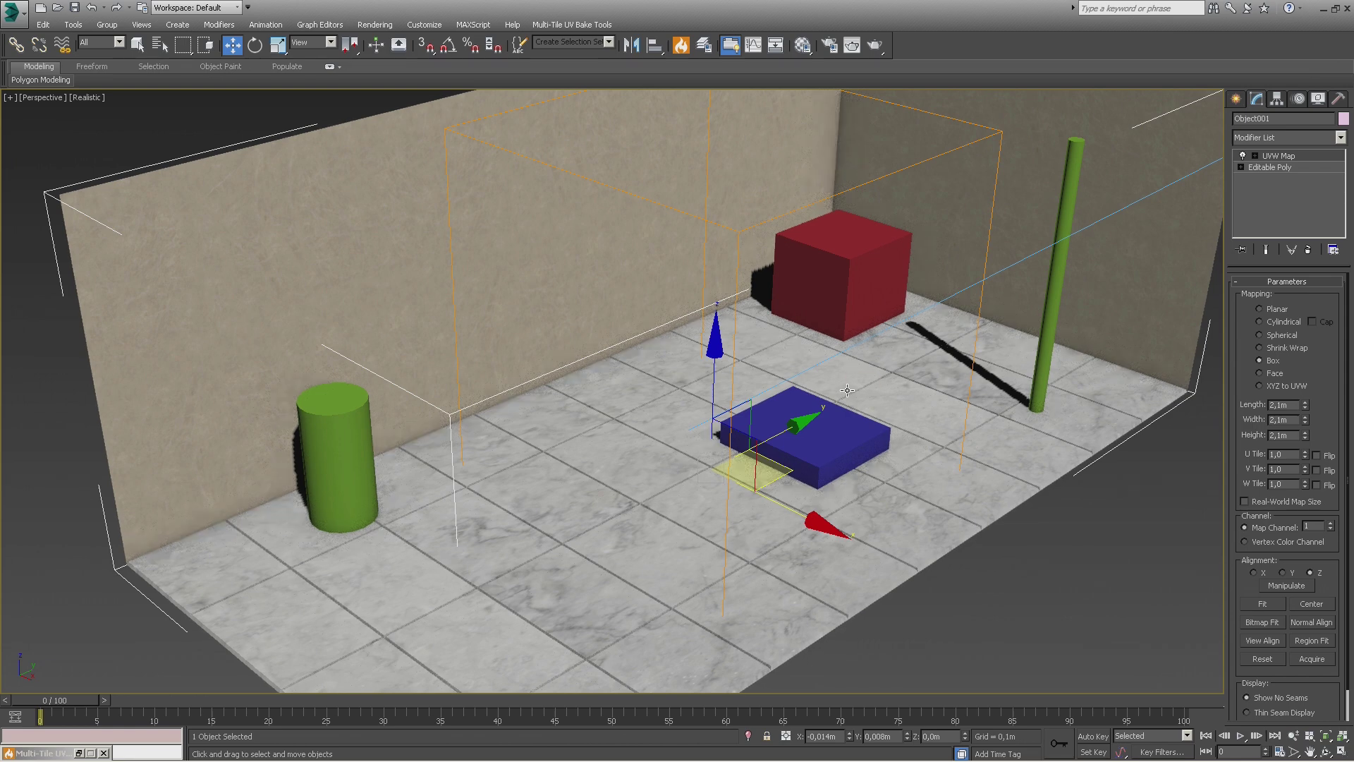
# Step: Inspect the room mesh's existing UV unwrap in the UV editor, then close it
pyautogui.click(757, 473)
pyautogui.click(625, 282)
pyautogui.click(1256, 98)
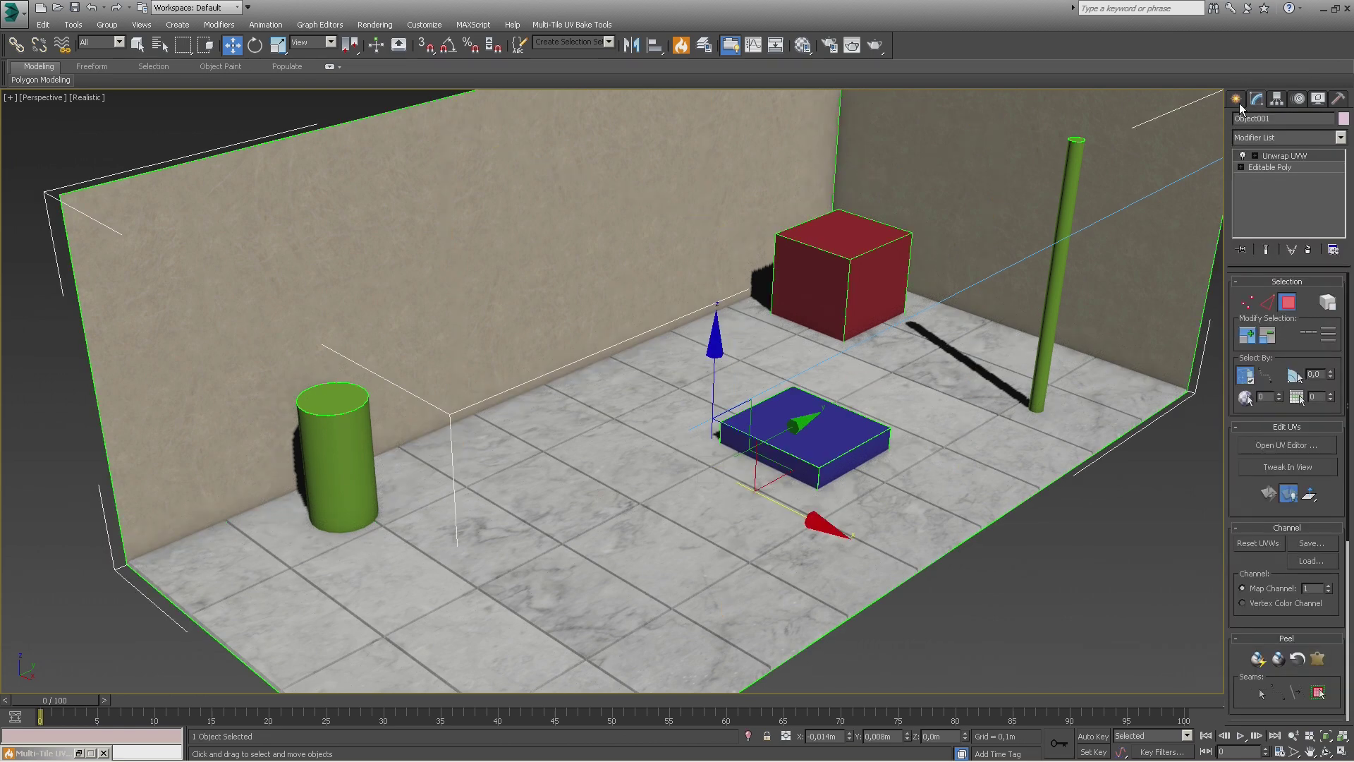
pyautogui.click(1288, 445)
pyautogui.scroll(-5, 414, 285)
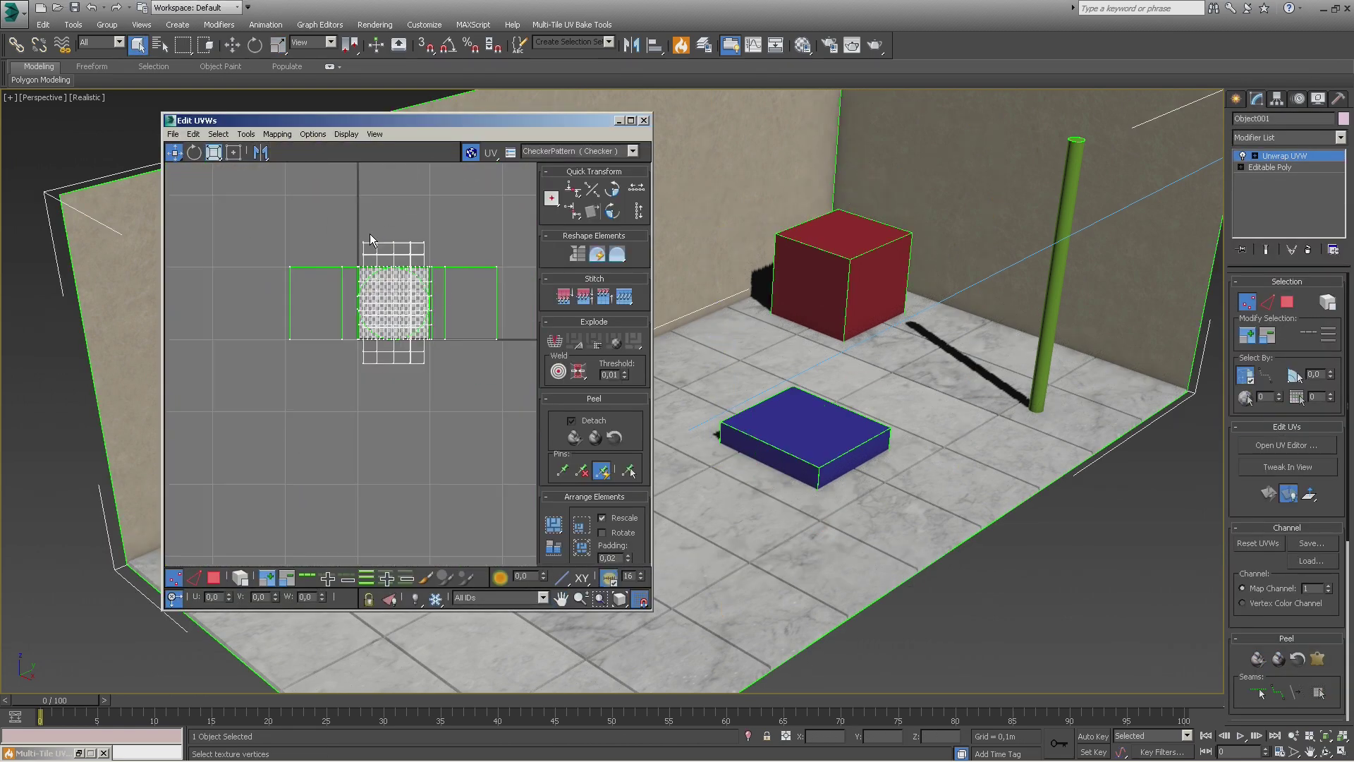
pyautogui.scroll(4, 419, 381)
pyautogui.click(643, 120)
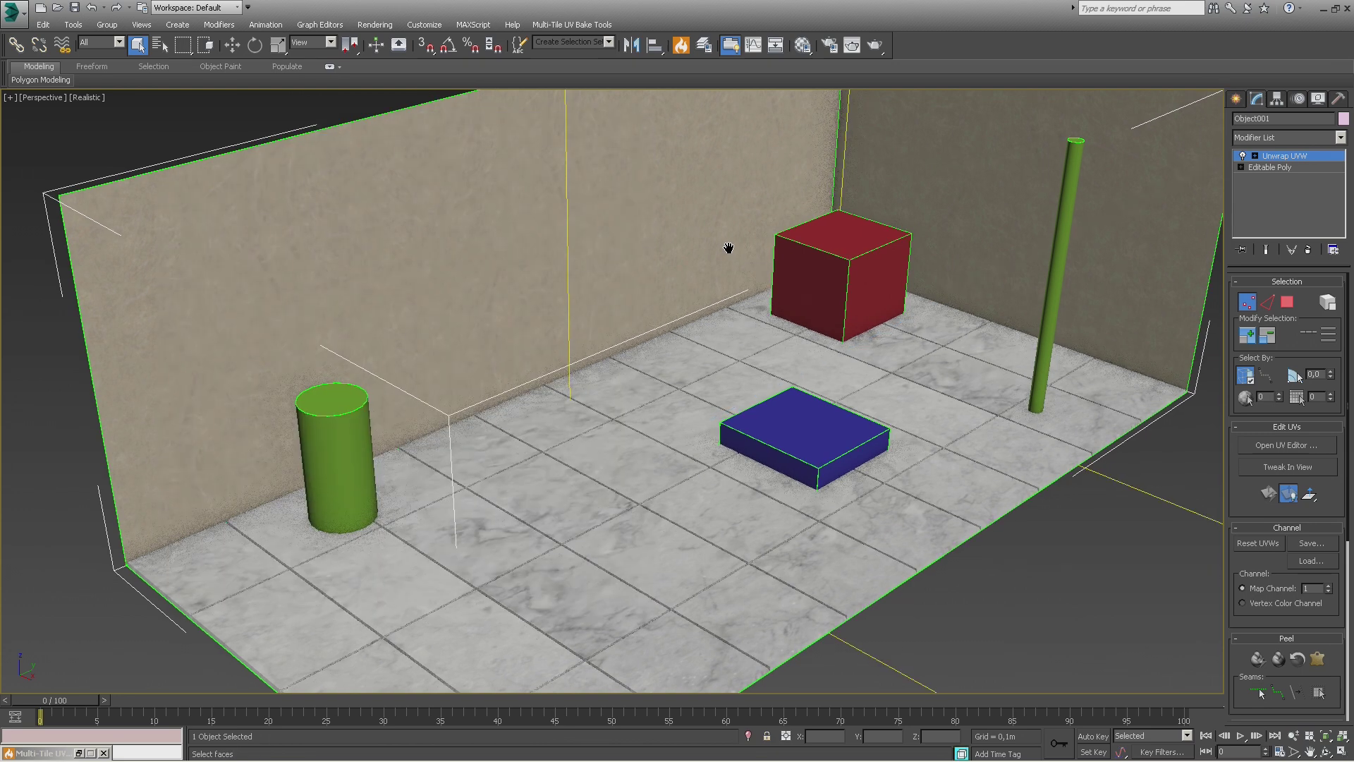
pyautogui.keyDown('alt'); pyautogui.moveTo(713, 285); pyautogui.dragTo(583, 298, button='middle'); pyautogui.keyUp('alt')
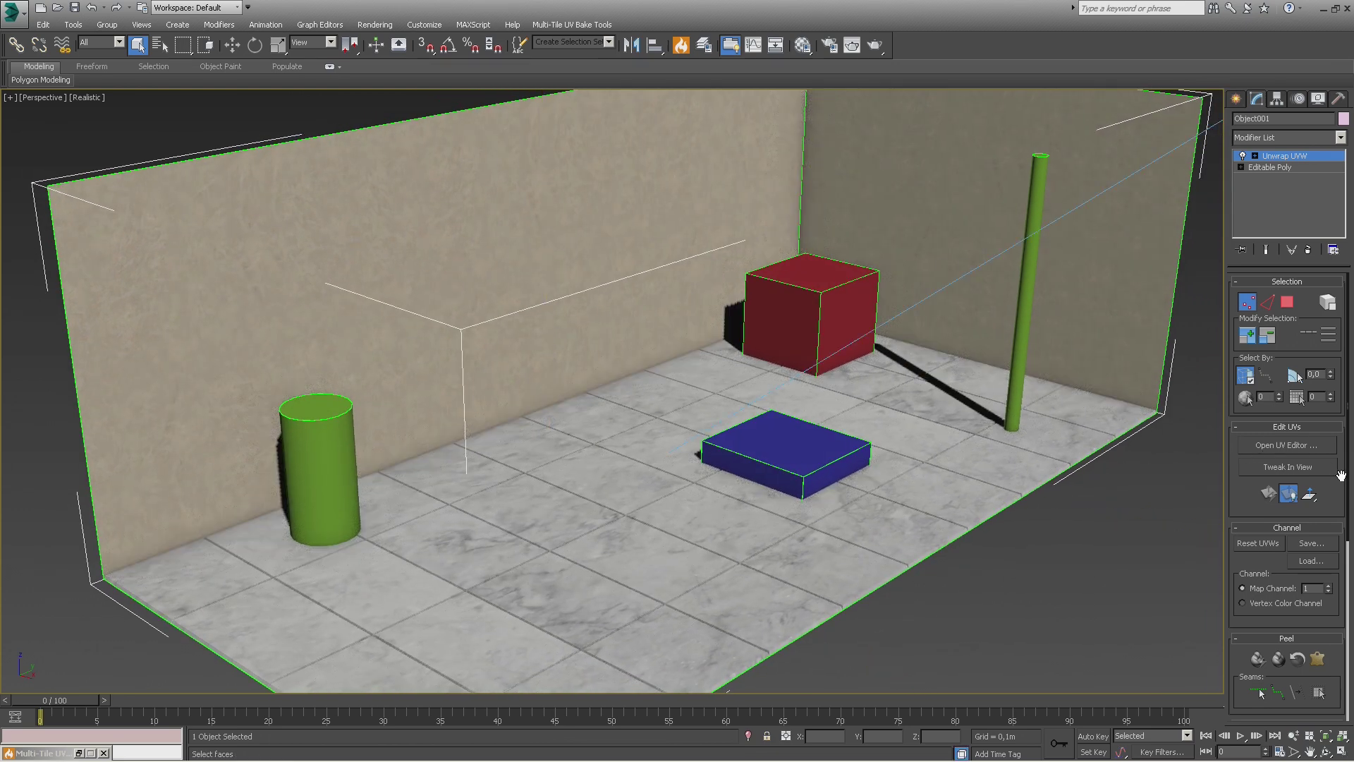
# Step: Add a second Unwrap UVW on map channel 2 and review its packed clusters
pyautogui.click(1340, 137)
pyautogui.click(1273, 561)
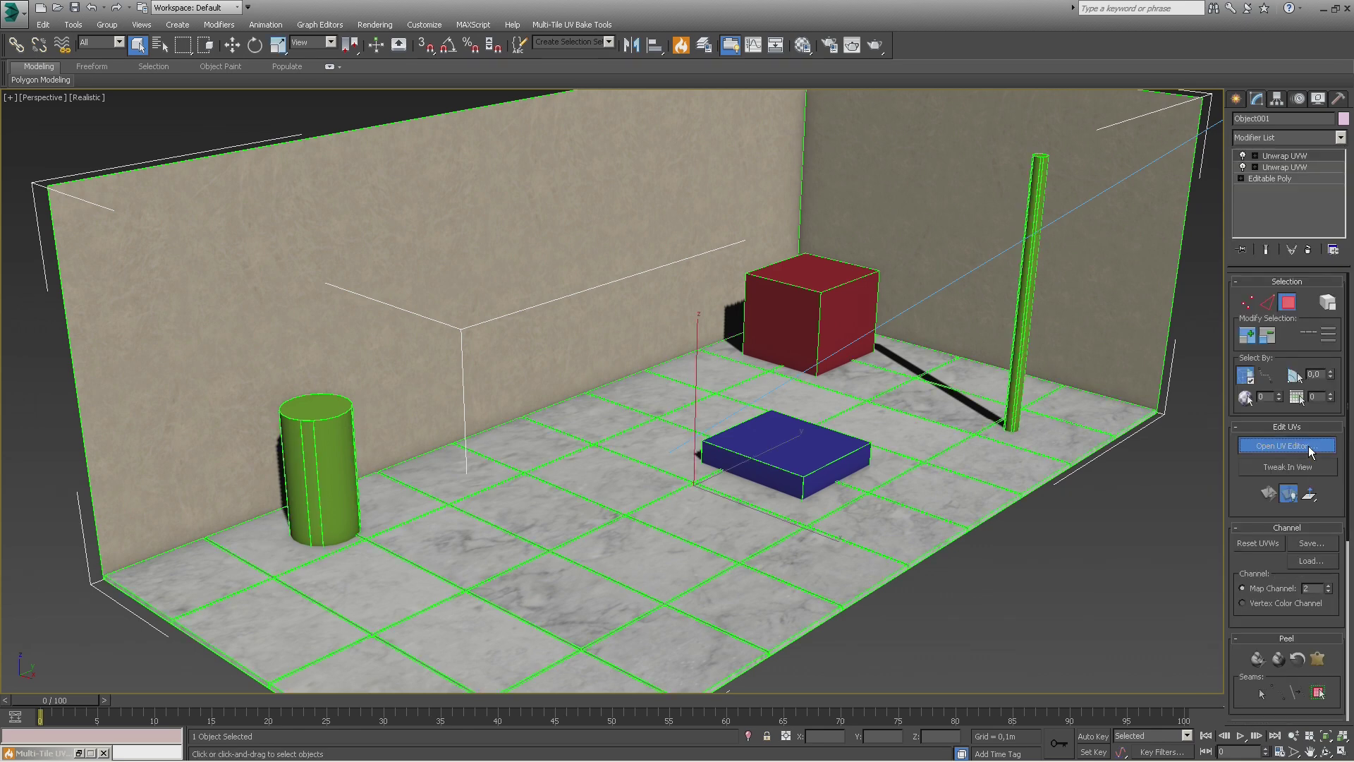
pyautogui.click(1308, 448)
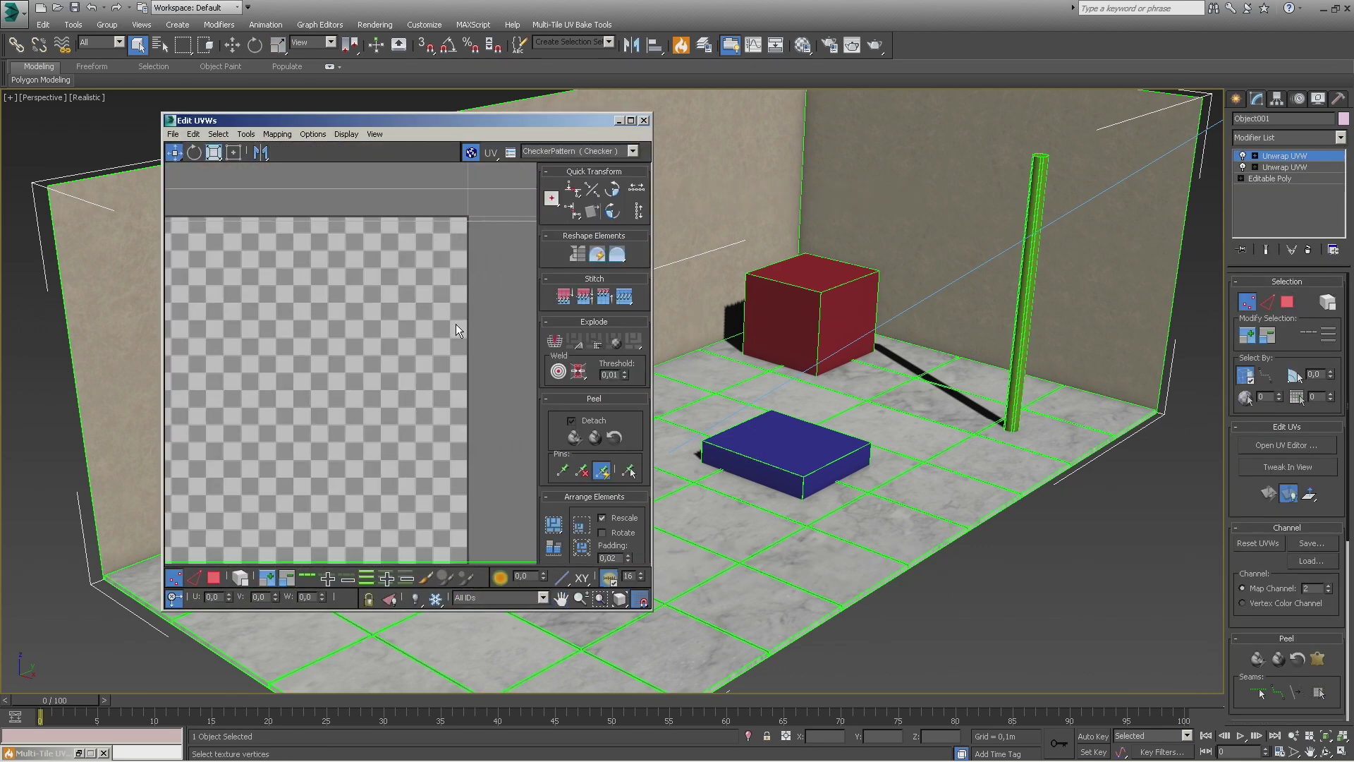
pyautogui.scroll(-5, 456, 324)
pyautogui.scroll(-6, 456, 323)
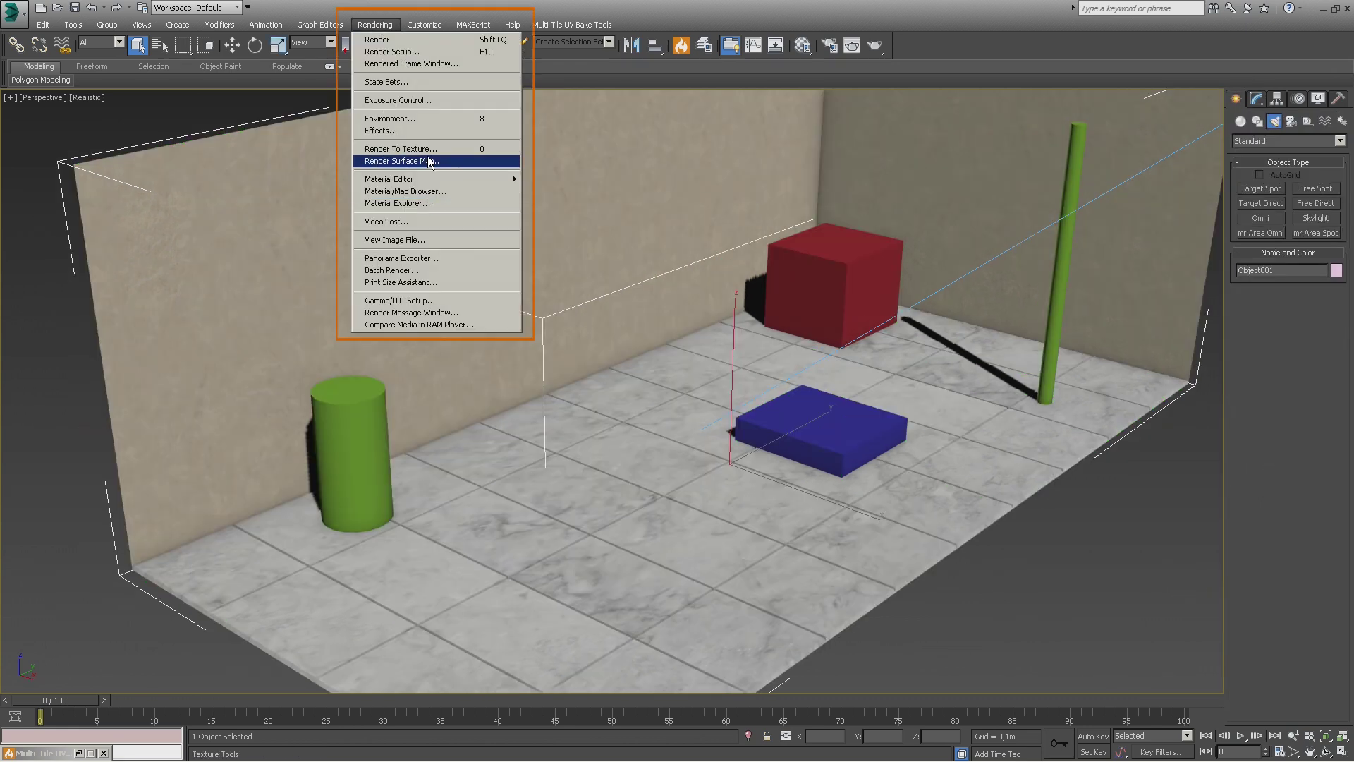
# Step: Add a VRayCompleteMap element to Object001's Render To Texture output
pyautogui.click(428, 149)
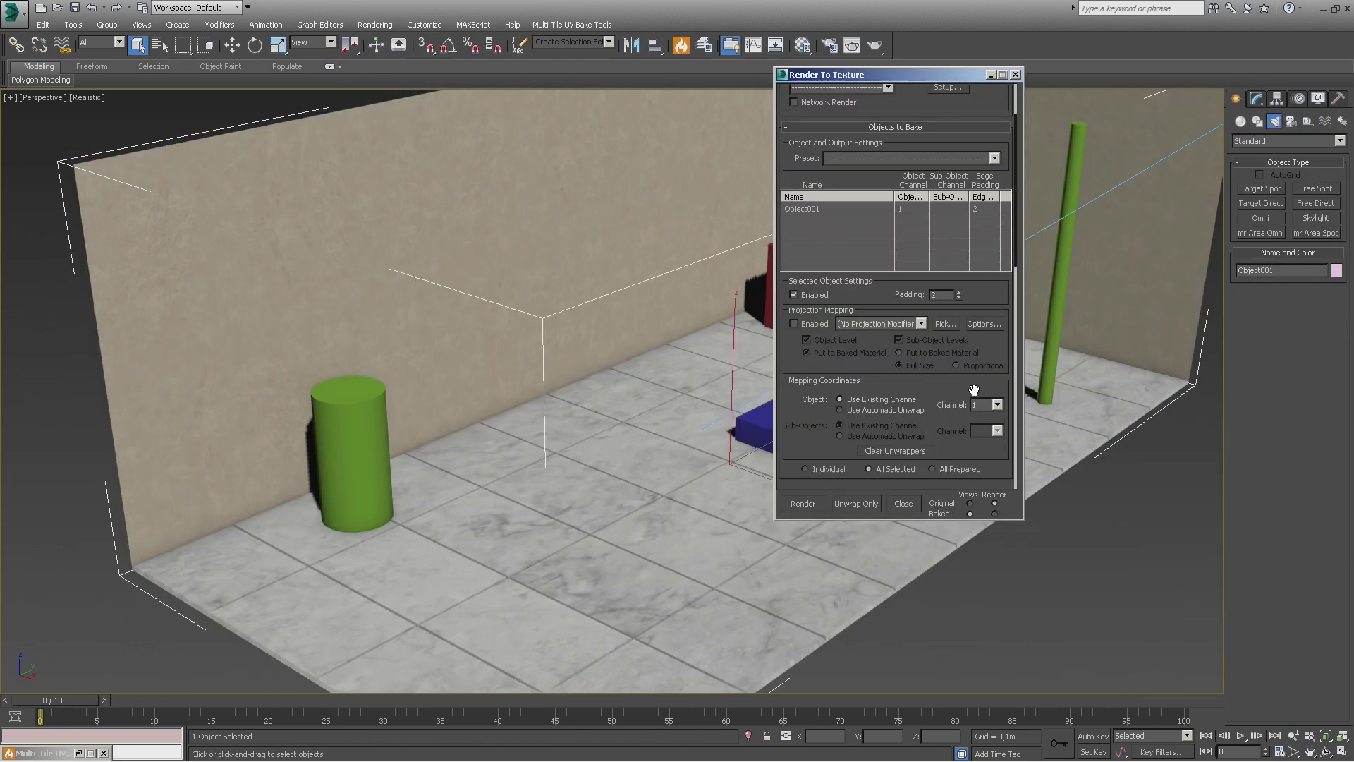
pyautogui.scroll(-5, 850, 370)
pyautogui.click(841, 363)
pyautogui.moveTo(723, 346); pyautogui.dragTo(725, 374)
pyautogui.click(663, 401)
pyautogui.click(651, 454)
# Step: Save the element as OpenEXR in C:\BakeTests\Test2, then launch the Multi-Tile UV Baker
pyautogui.click(1000, 409)
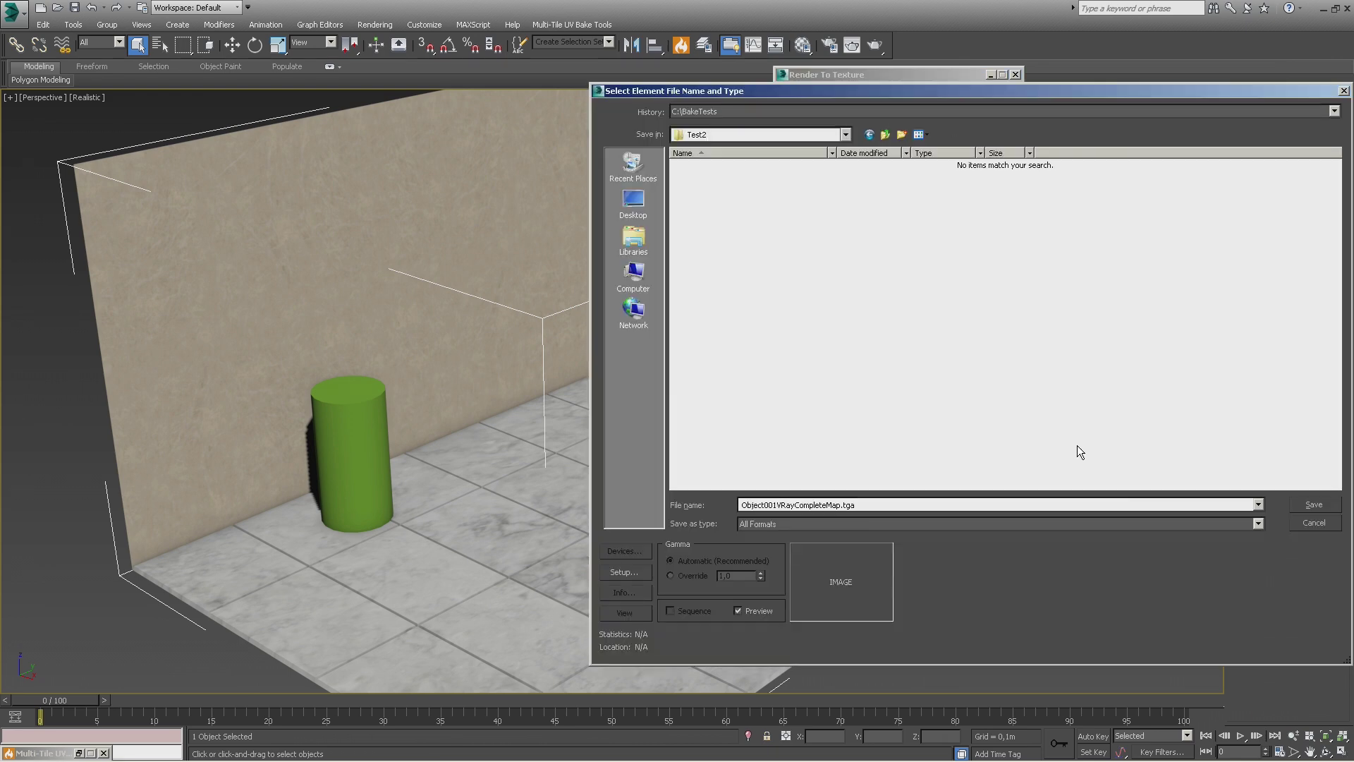
pyautogui.click(1219, 524)
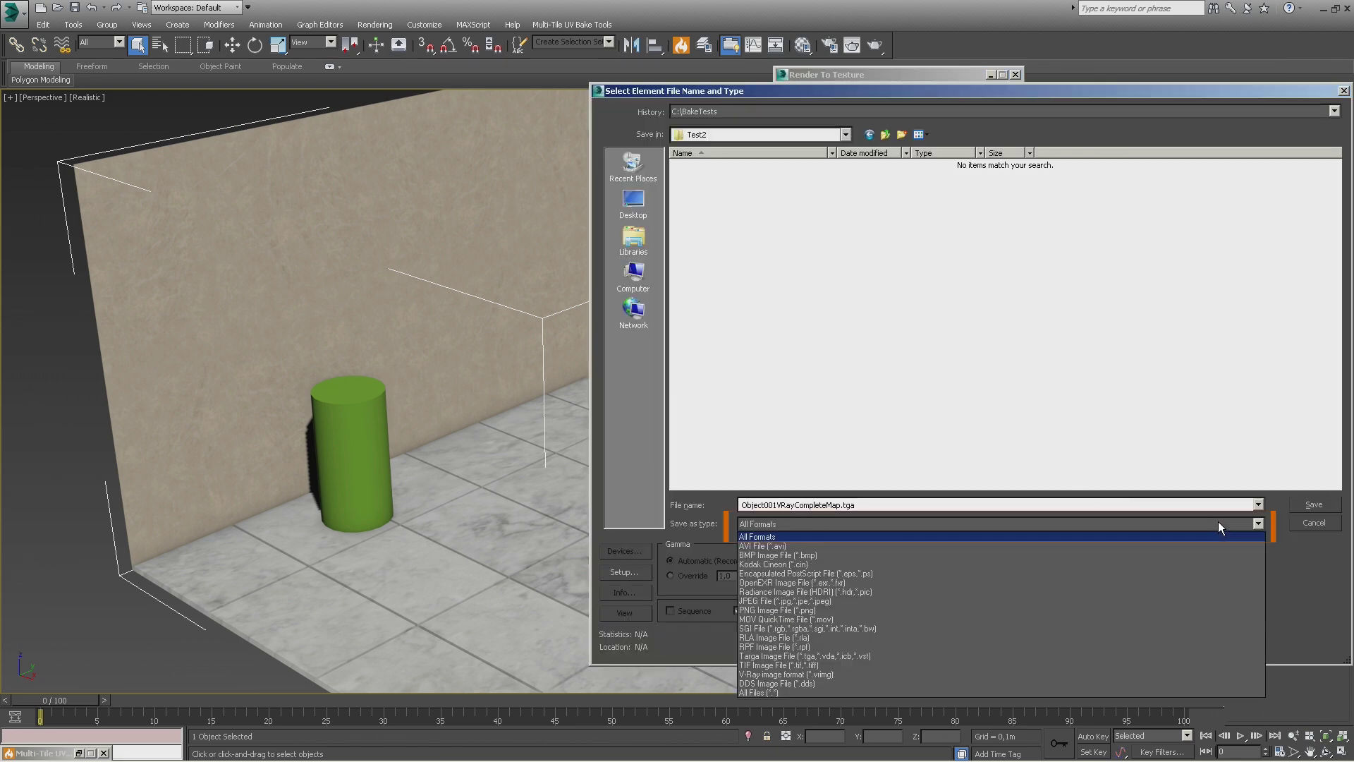
pyautogui.click(864, 583)
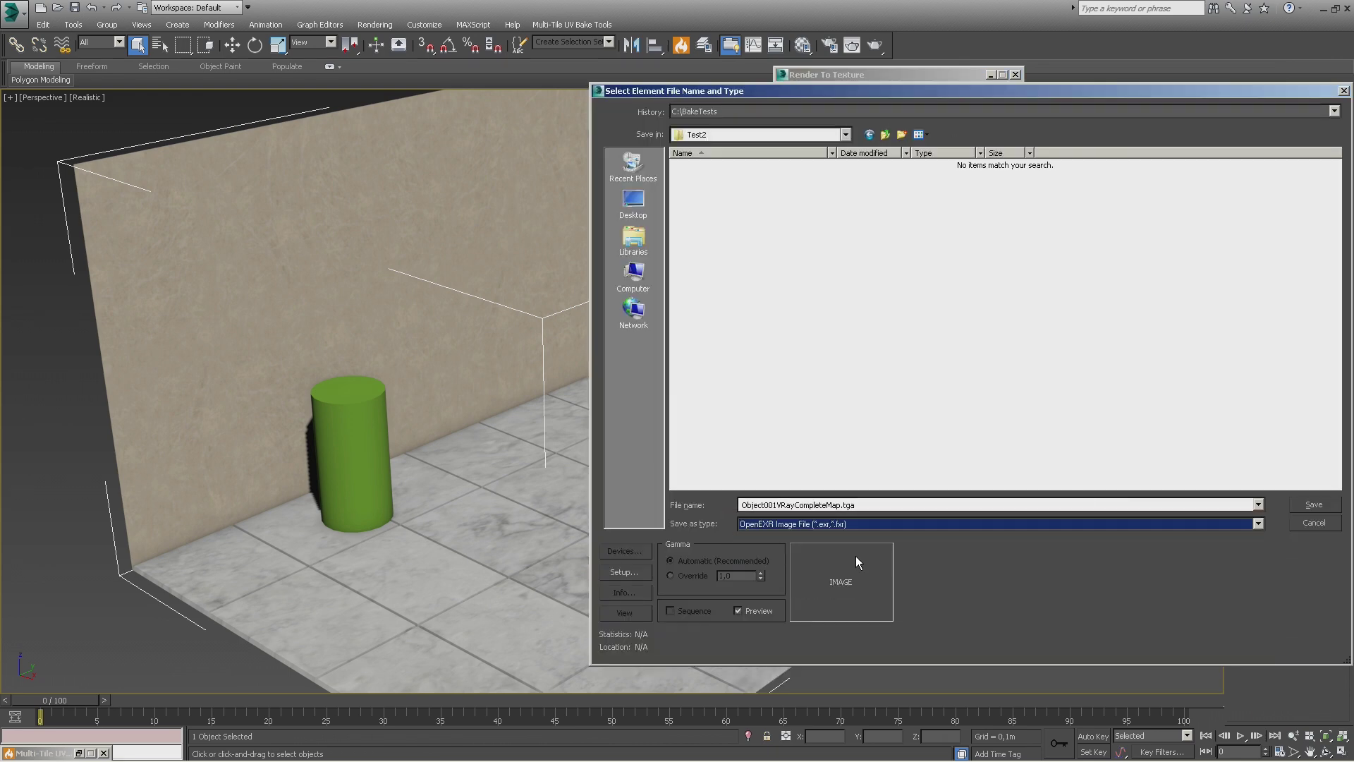
pyautogui.press('Return')
pyautogui.click(783, 605)
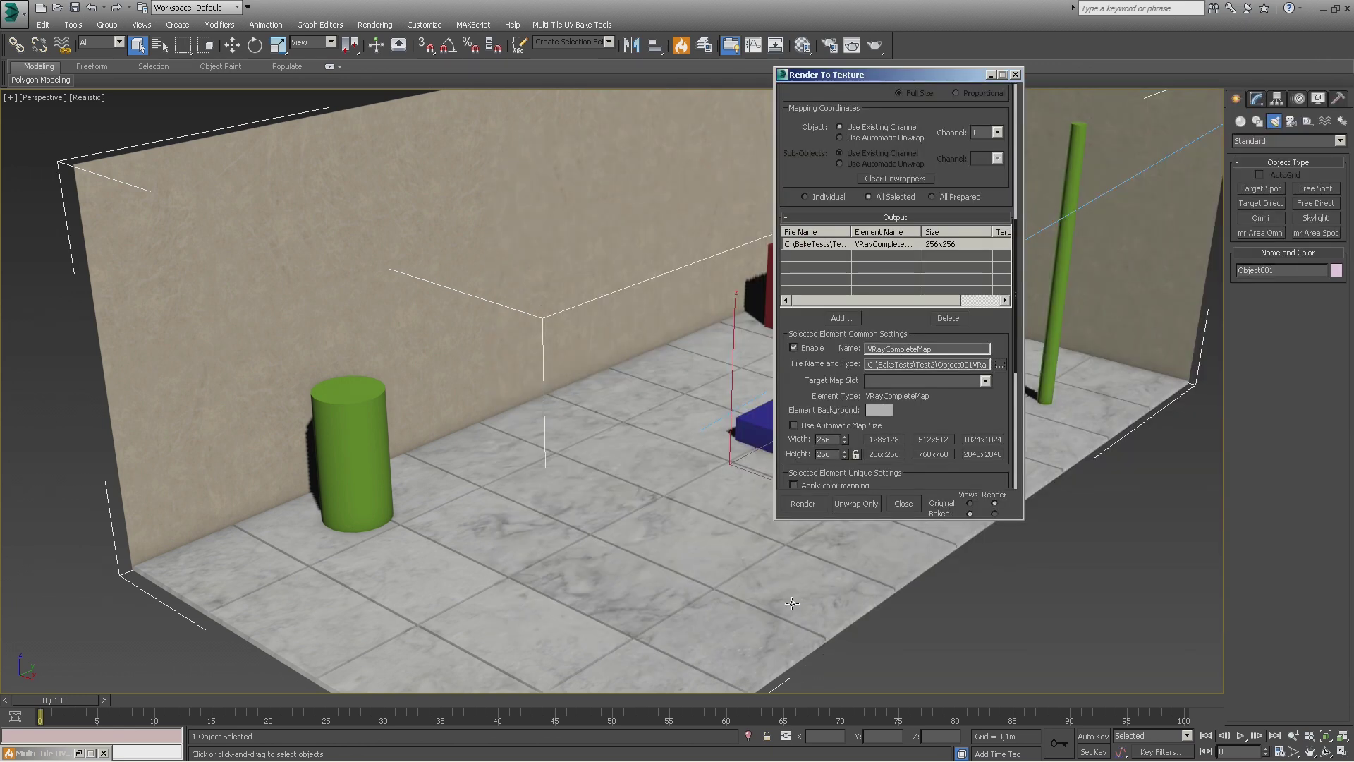
pyautogui.scroll(5, 991, 404)
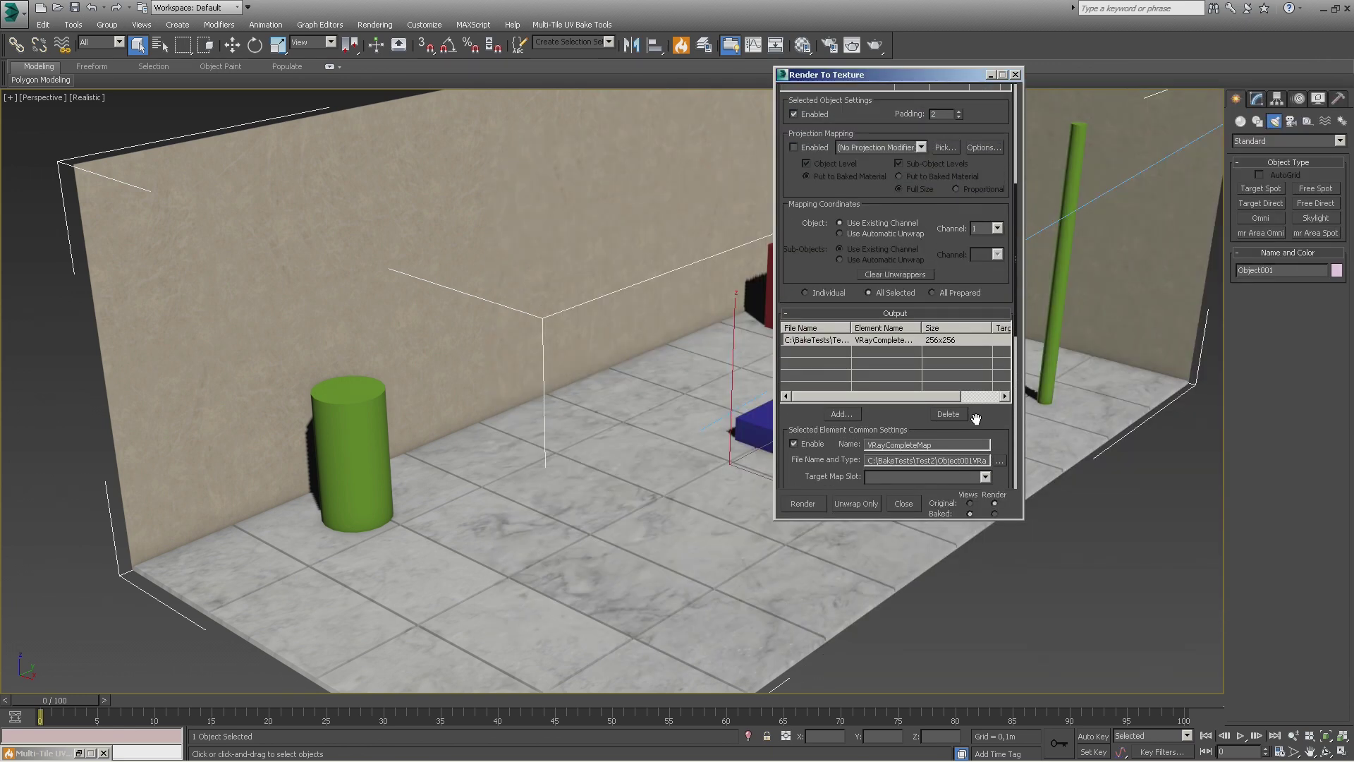
pyautogui.click(682, 45)
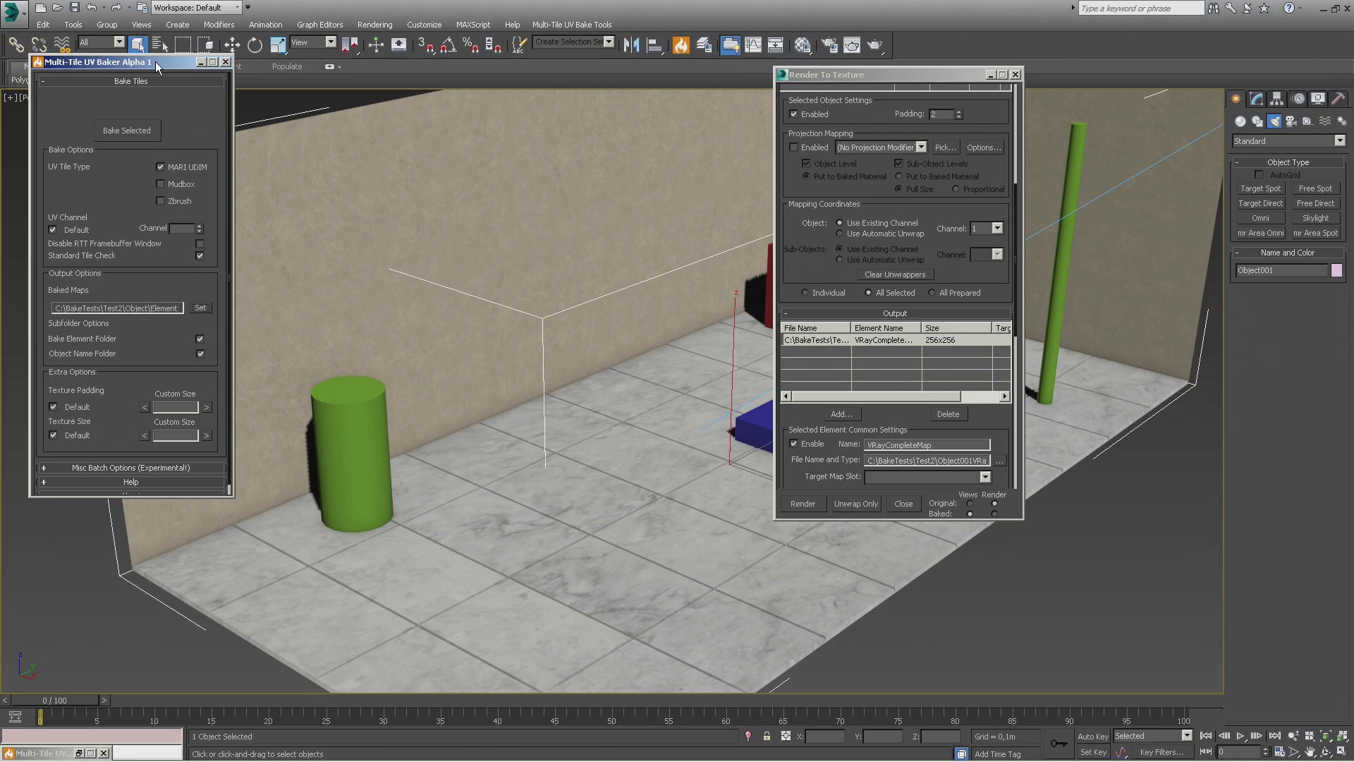
# Step: Set Mudbox tiles from UV channel 2, size 512, padding 16, UV transfer on, tile check off
pyautogui.moveTo(157, 62); pyautogui.dragTo(163, 114)
pyautogui.click(208, 266)
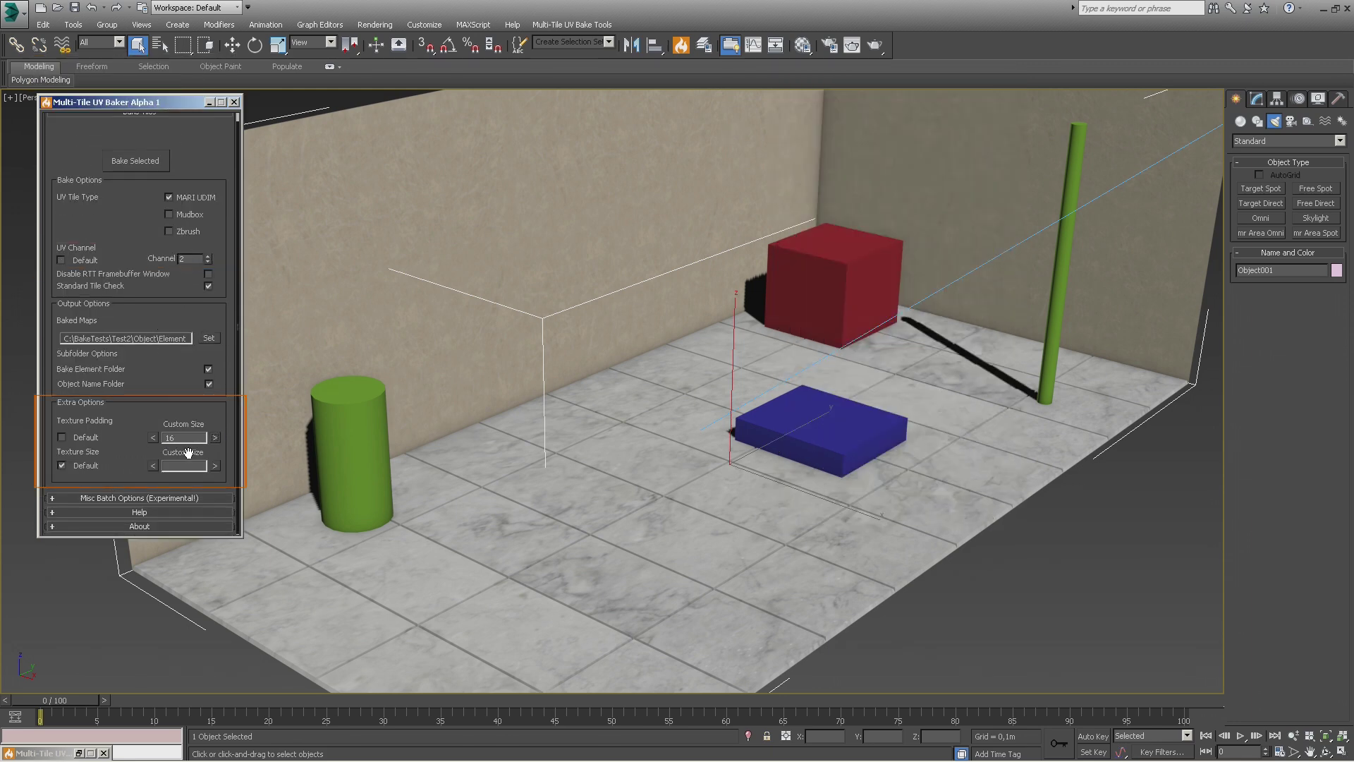
pyautogui.click(215, 465)
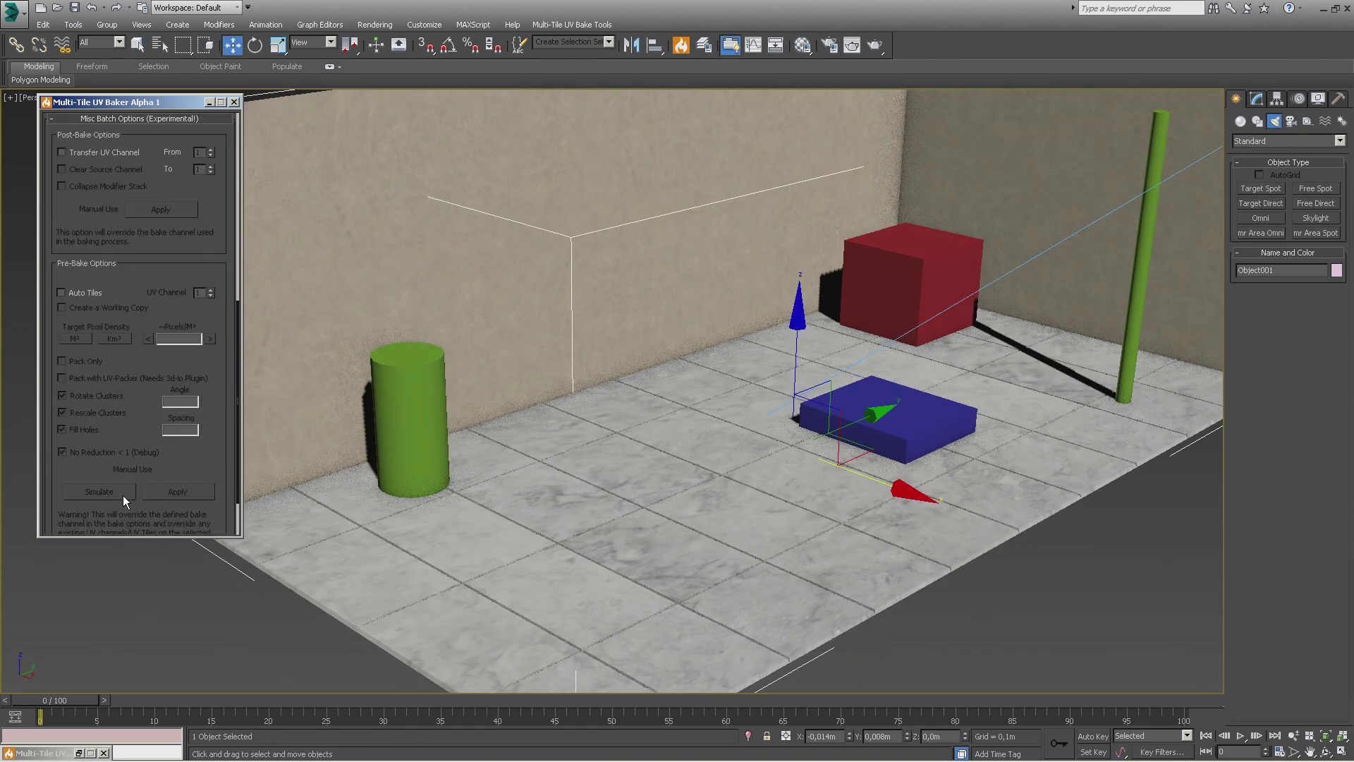
pyautogui.moveTo(124, 259); pyautogui.dragTo(124, 311)
pyautogui.click(129, 205)
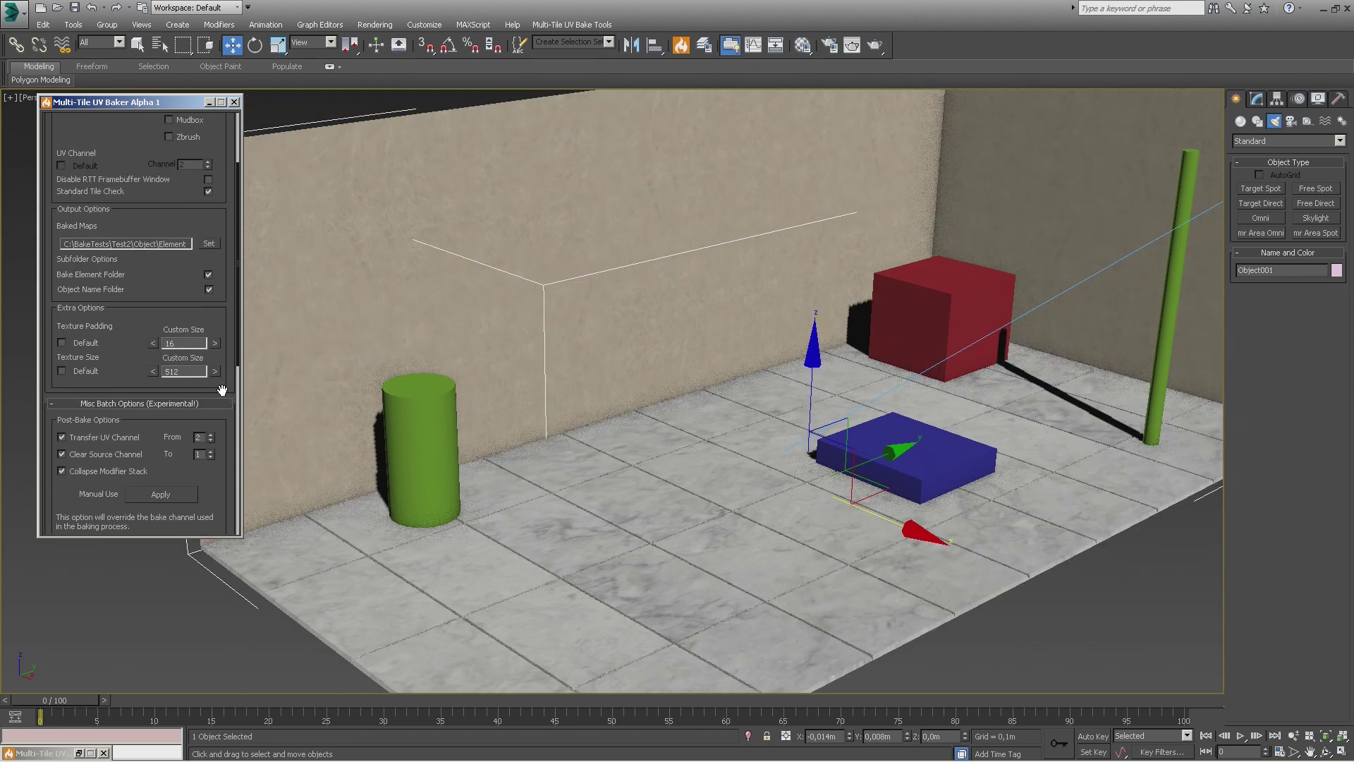
pyautogui.moveTo(196, 363); pyautogui.dragTo(195, 396)
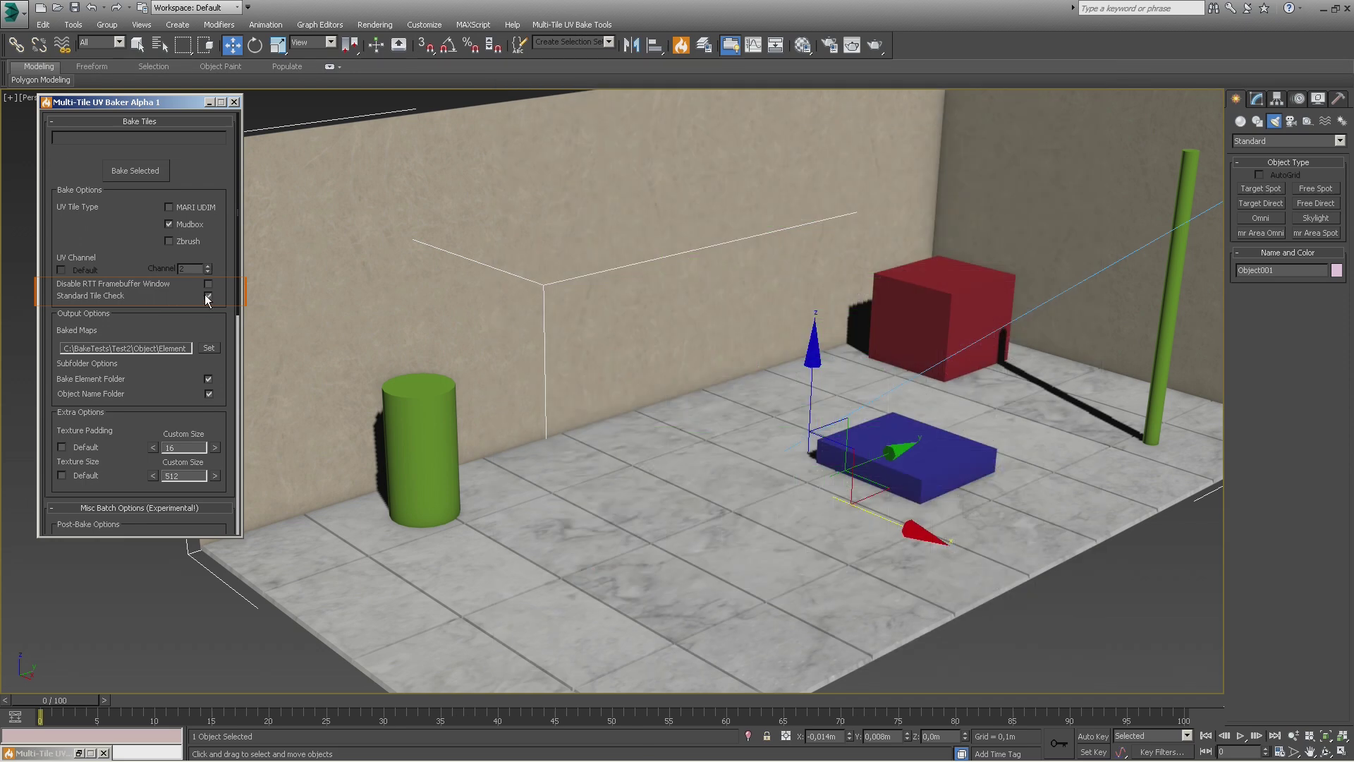
pyautogui.click(209, 296)
# Step: Bake Object001 into 25 VRayCompleteMap EXR tiles and dismiss the Job Done message
pyautogui.click(149, 171)
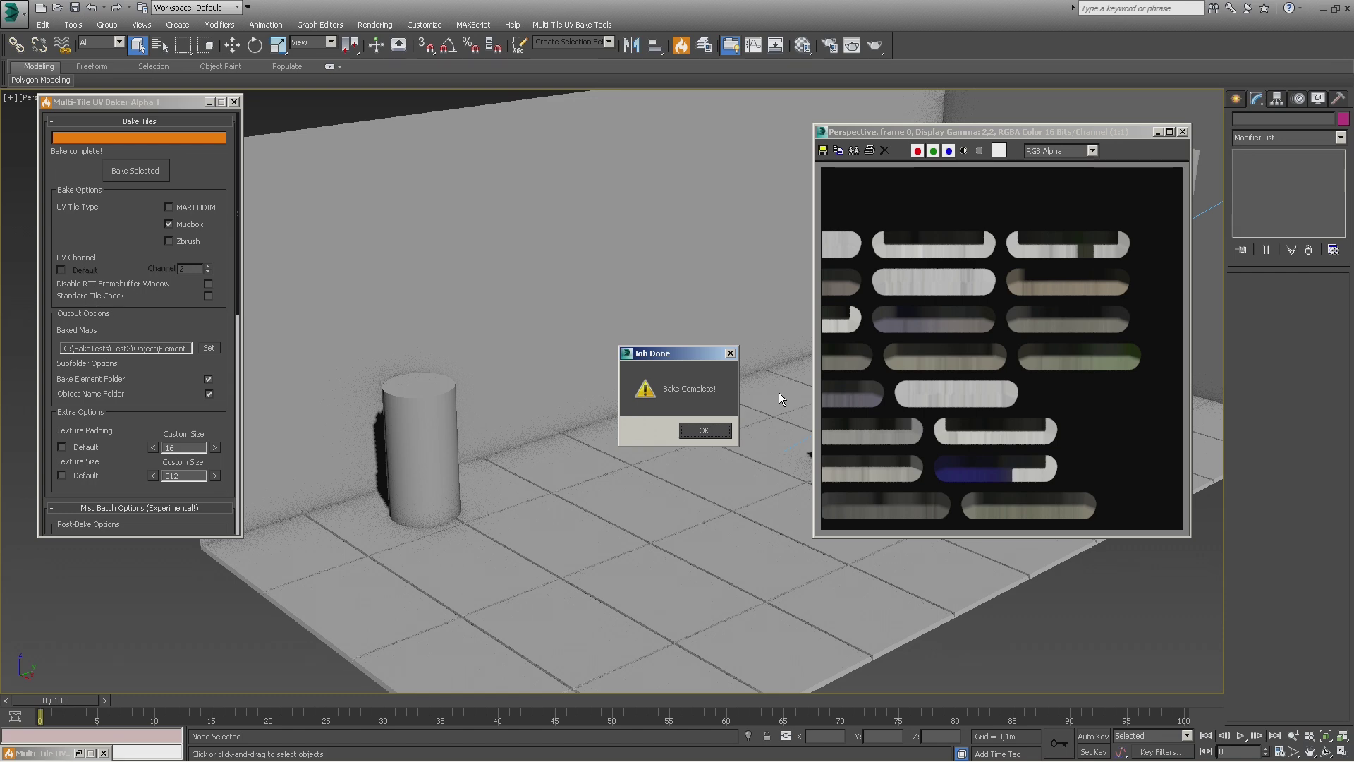
pyautogui.press('Return')
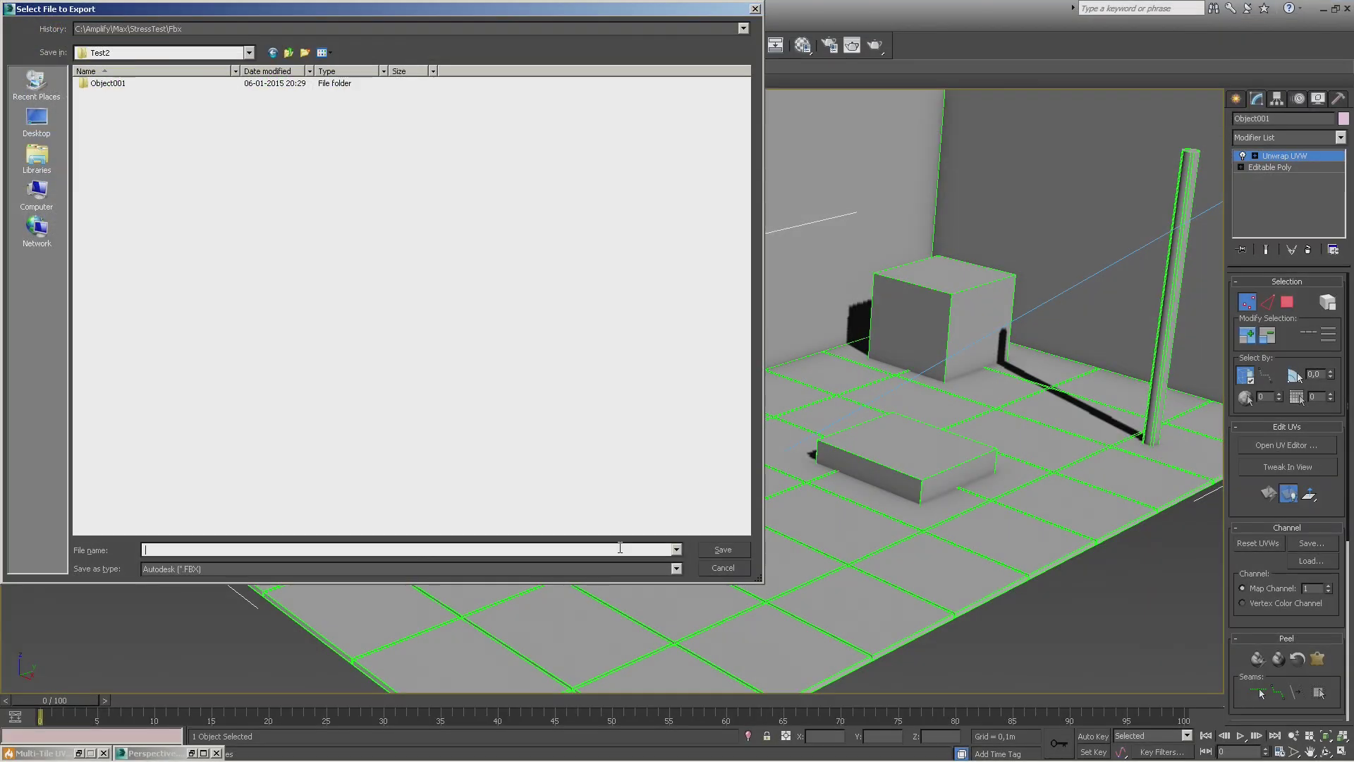
# Step: Finish the FBX file name ending in 'ulti' and confirm the export to Test2
pyautogui.write('ulti')
pyautogui.press('Return')
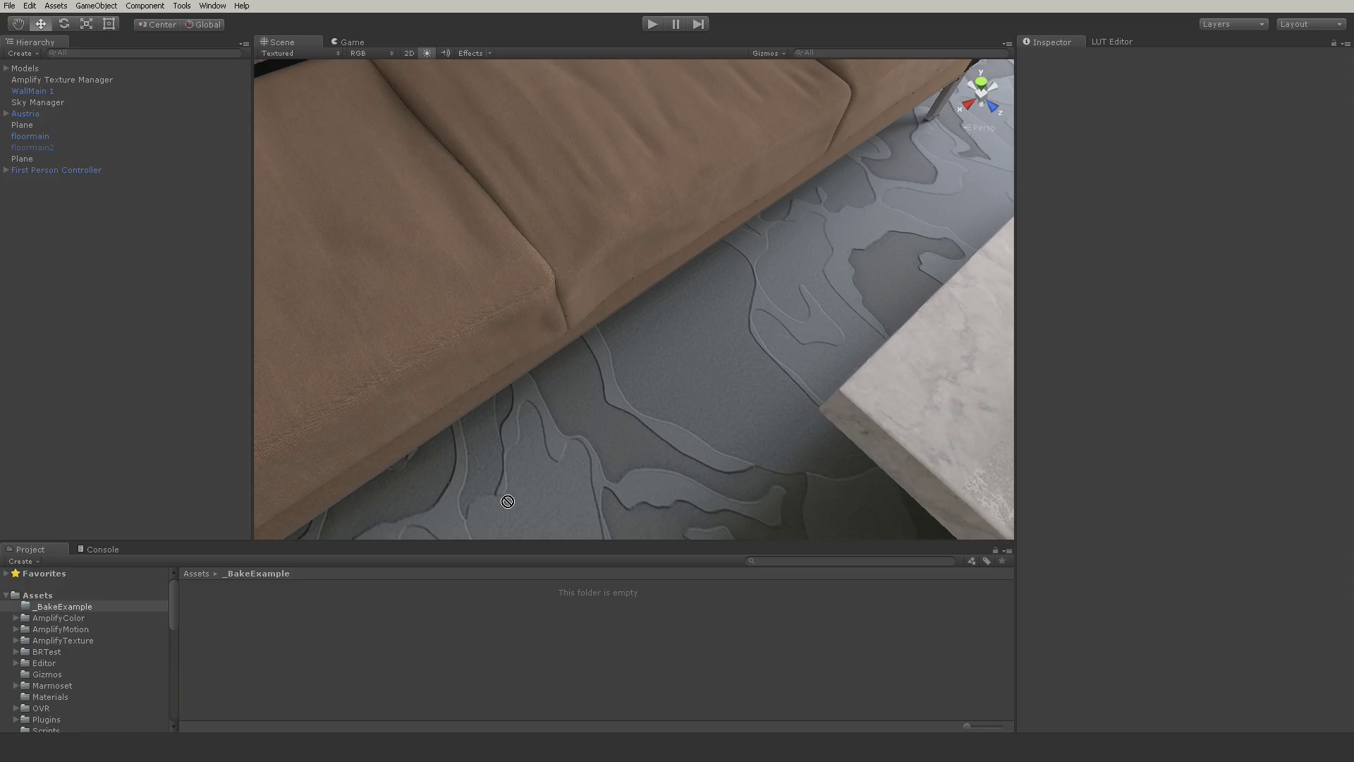
# Step: Import the baked EXR tiles into Unity and open Object001's VRayCompleteMap folder
pyautogui.moveTo(507, 501); pyautogui.dragTo(318, 628)
pyautogui.doubleClick(231, 587)
pyautogui.doubleClick(232, 587)
pyautogui.click(357, 628)
# Step: Set all 25 tiles to Advanced with no mip maps and sRGB sampling bypassed, and apply
pyautogui.scroll(-2, 354, 628)
pyautogui.hotkey('ctrl', 'a')
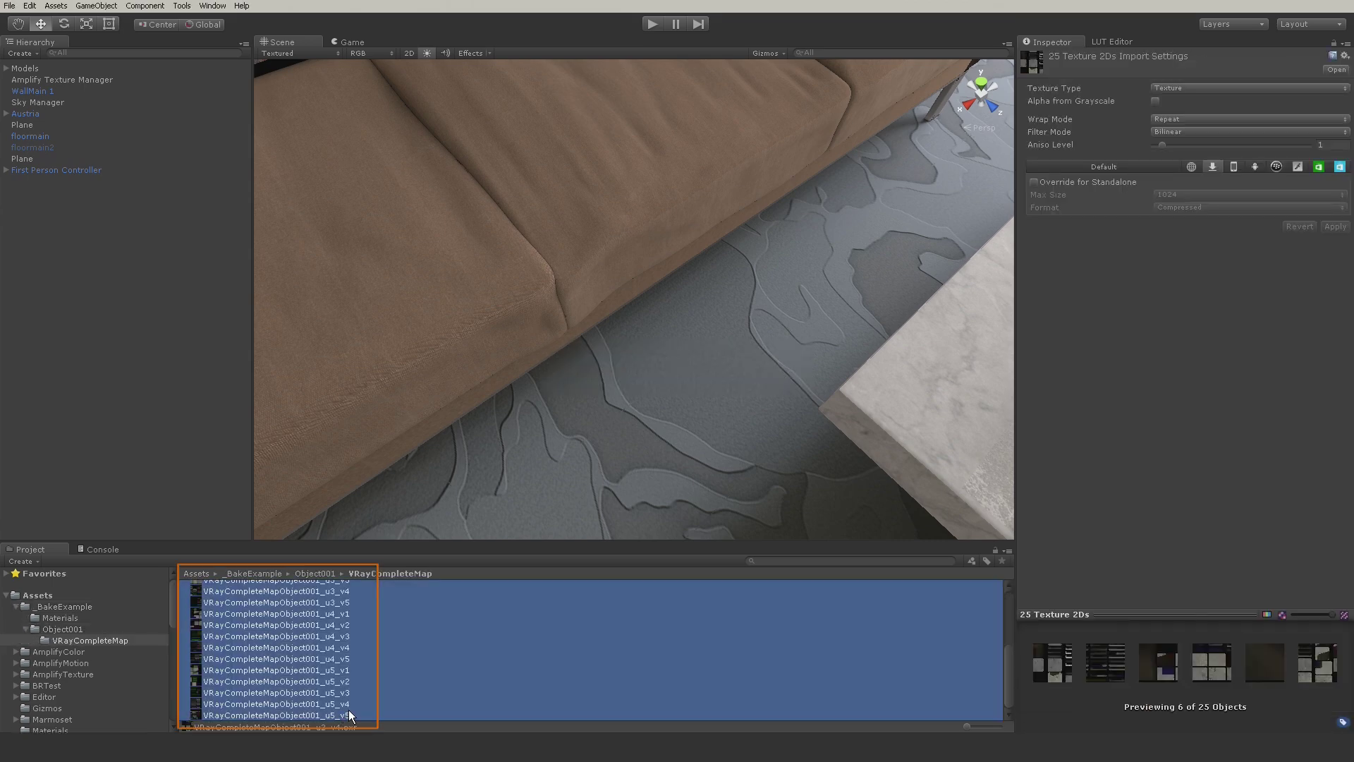
pyautogui.click(1188, 88)
pyautogui.click(1208, 188)
pyautogui.click(1155, 191)
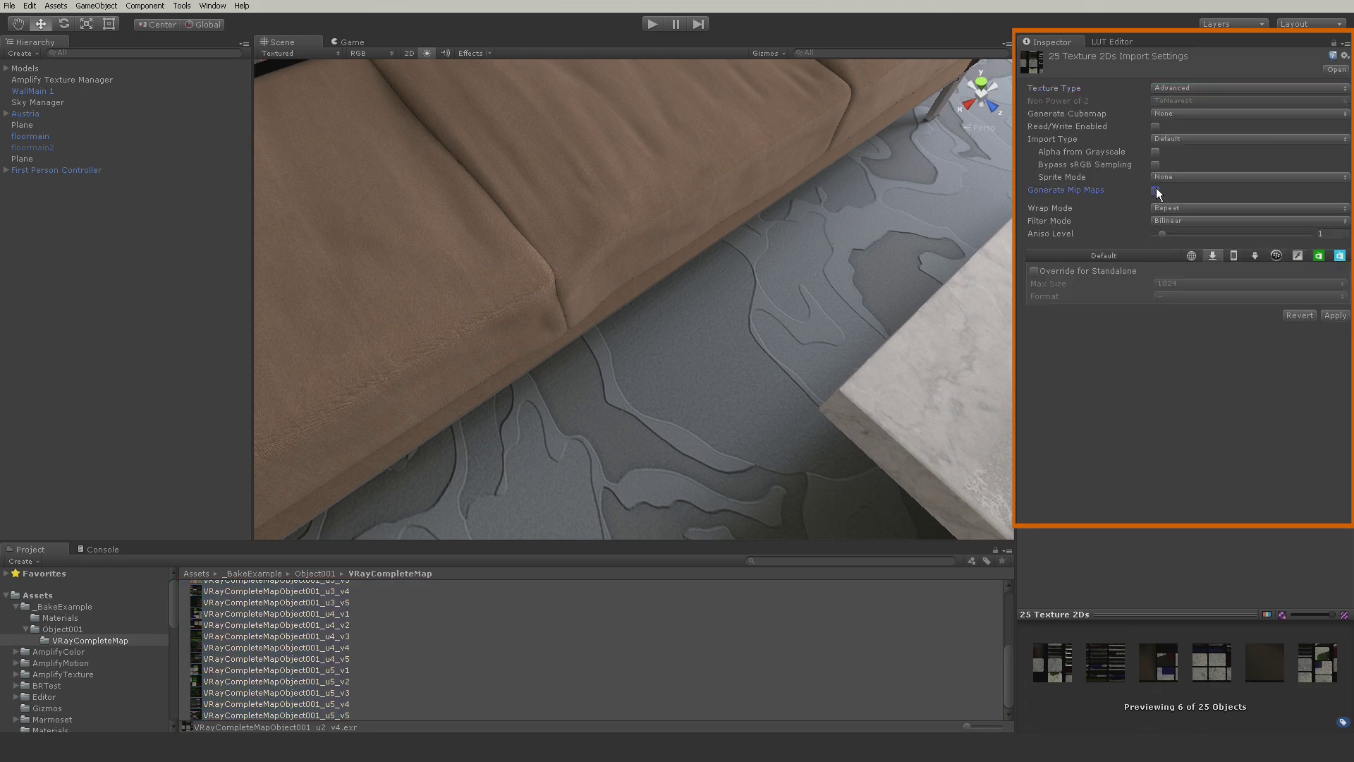
pyautogui.click(1155, 164)
pyautogui.click(1335, 315)
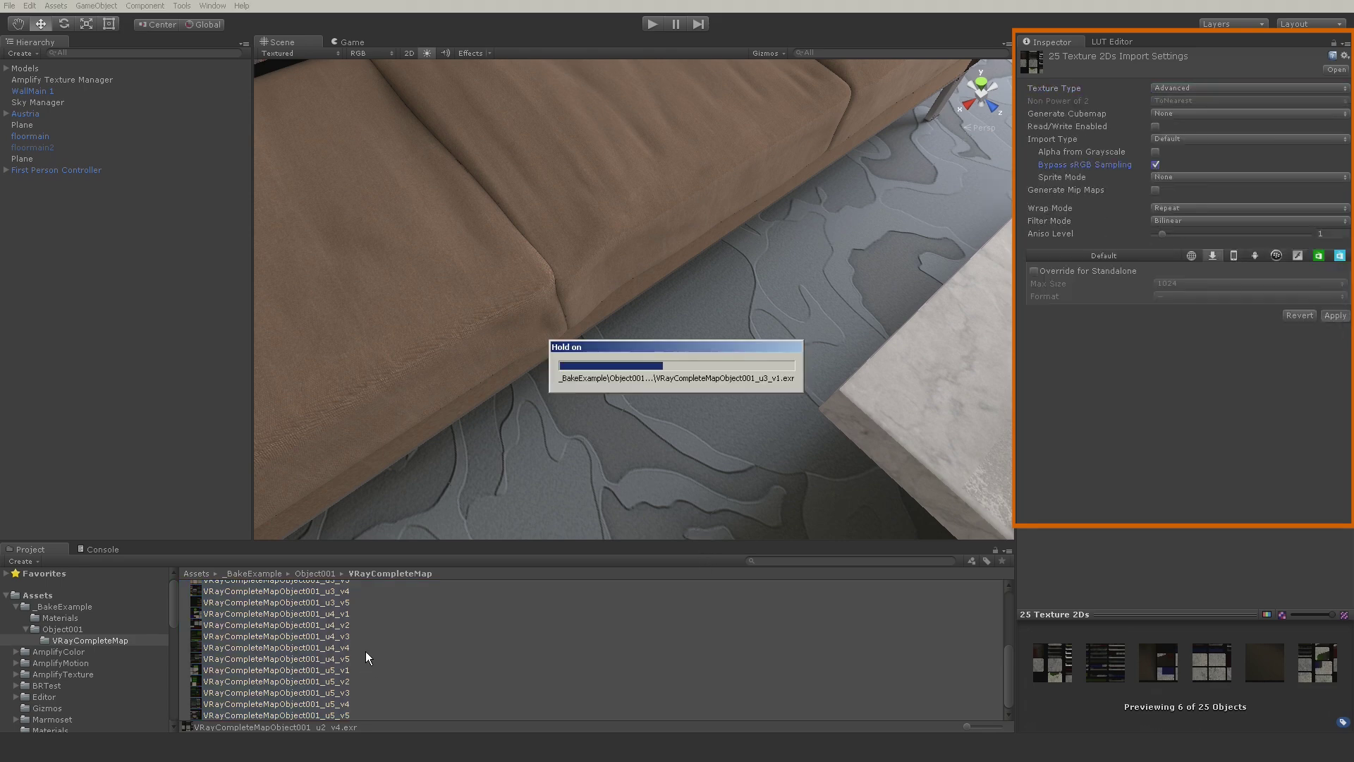
pyautogui.click(63, 606)
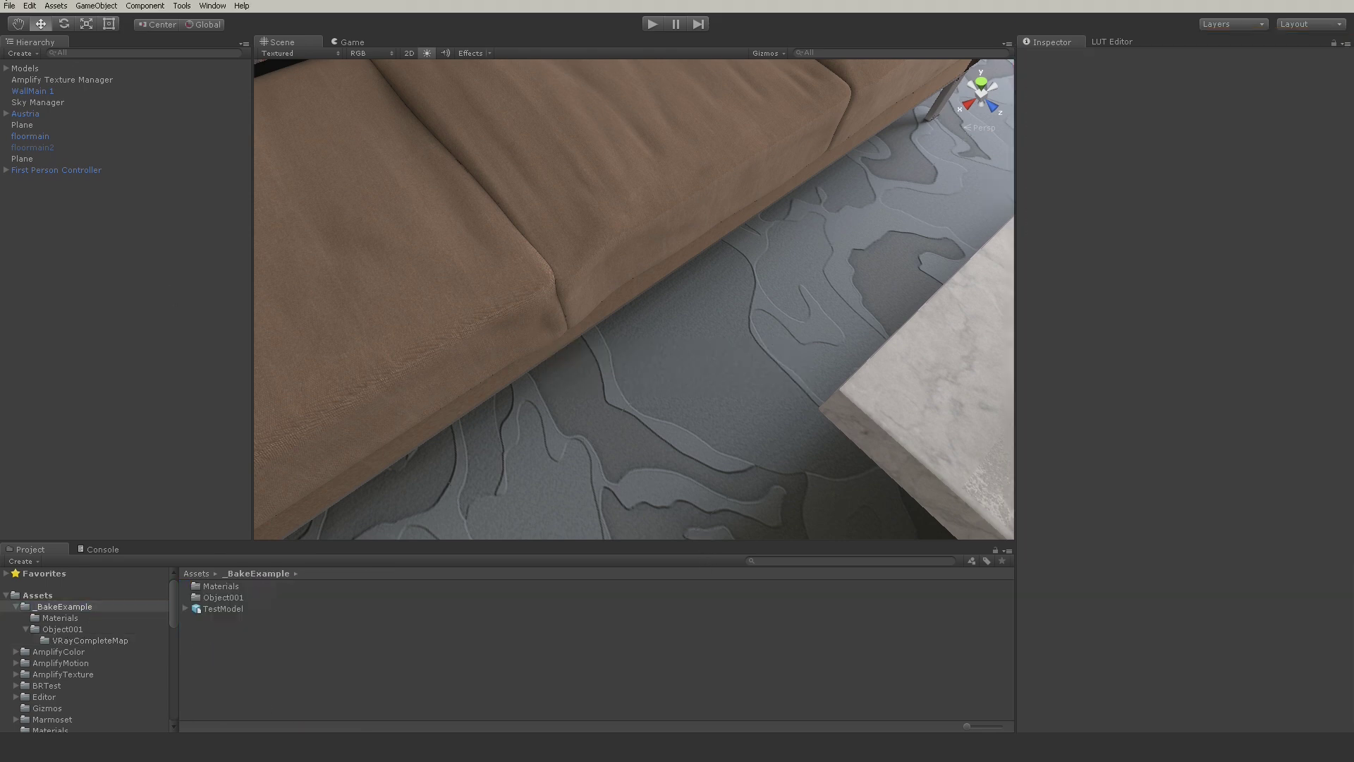
# Step: Start a new empty scene without saving the current one
pyautogui.click(9, 6)
pyautogui.click(15, 20)
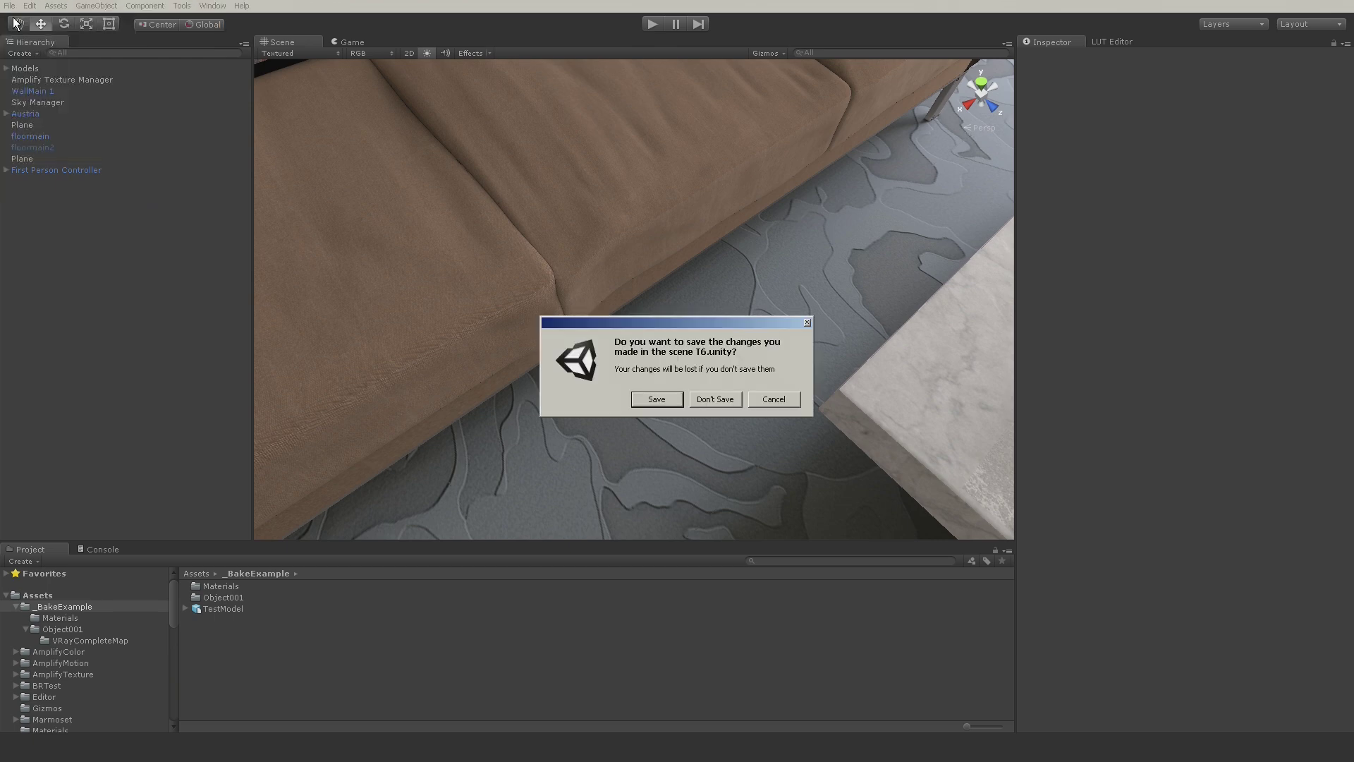
pyautogui.click(712, 402)
# Step: Add an Amplify Texture Manager object to the scene
pyautogui.click(57, 69)
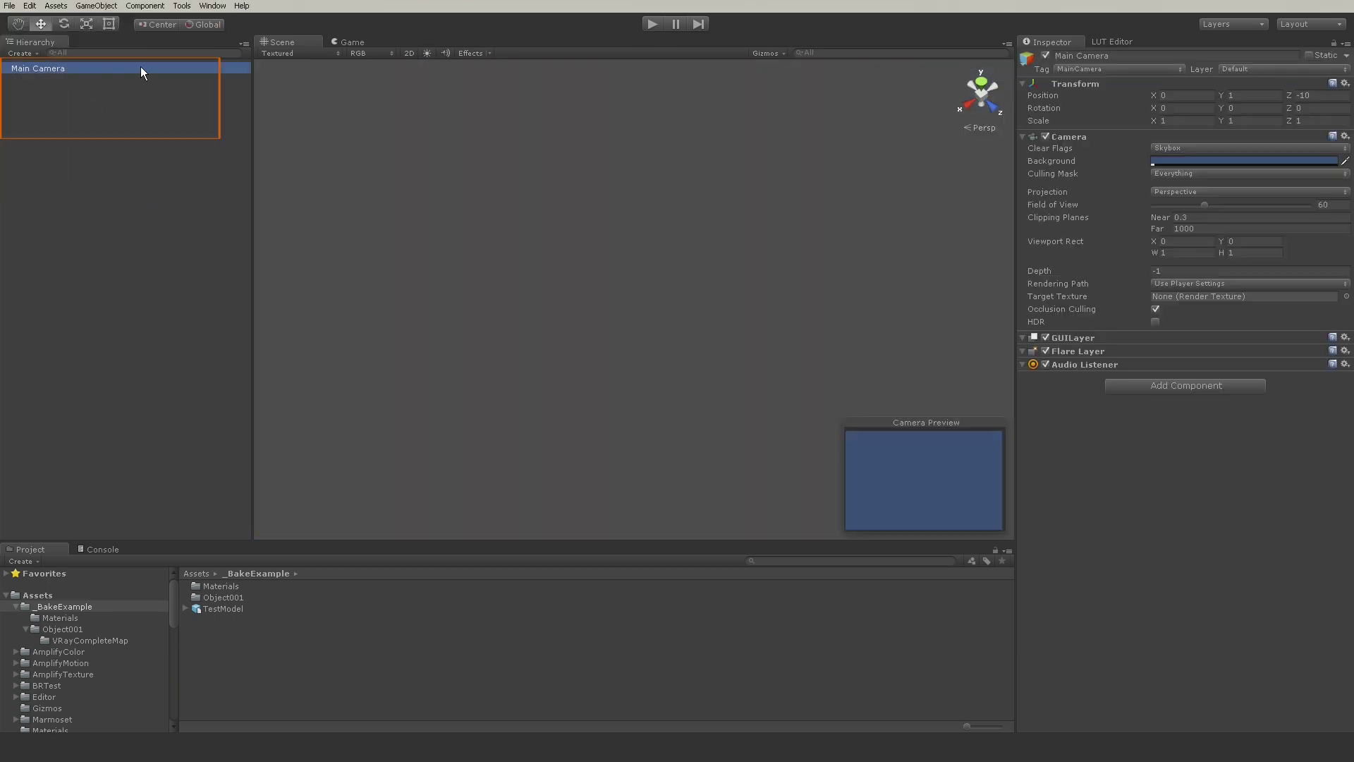
pyautogui.click(146, 6)
pyautogui.moveTo(211, 188)
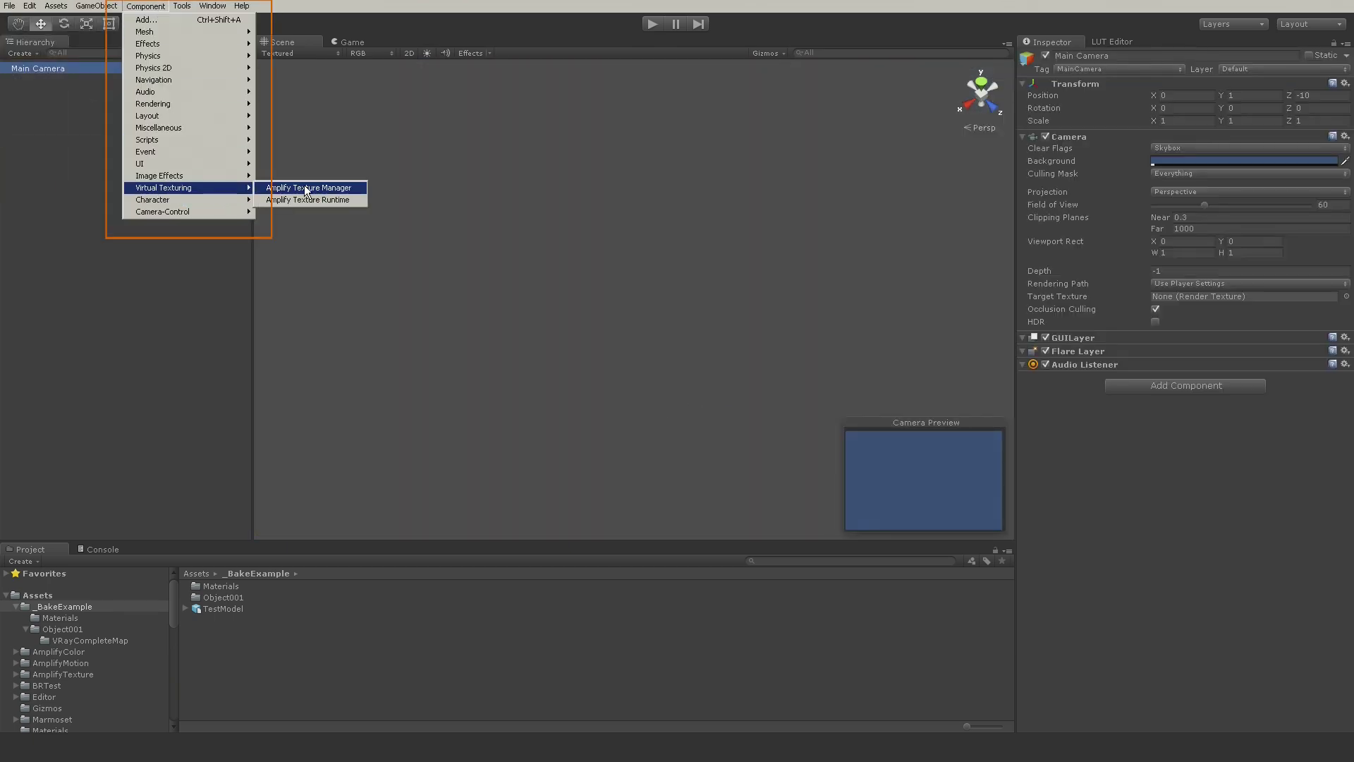
pyautogui.click(306, 189)
pyautogui.click(137, 165)
pyautogui.rightClick(137, 163)
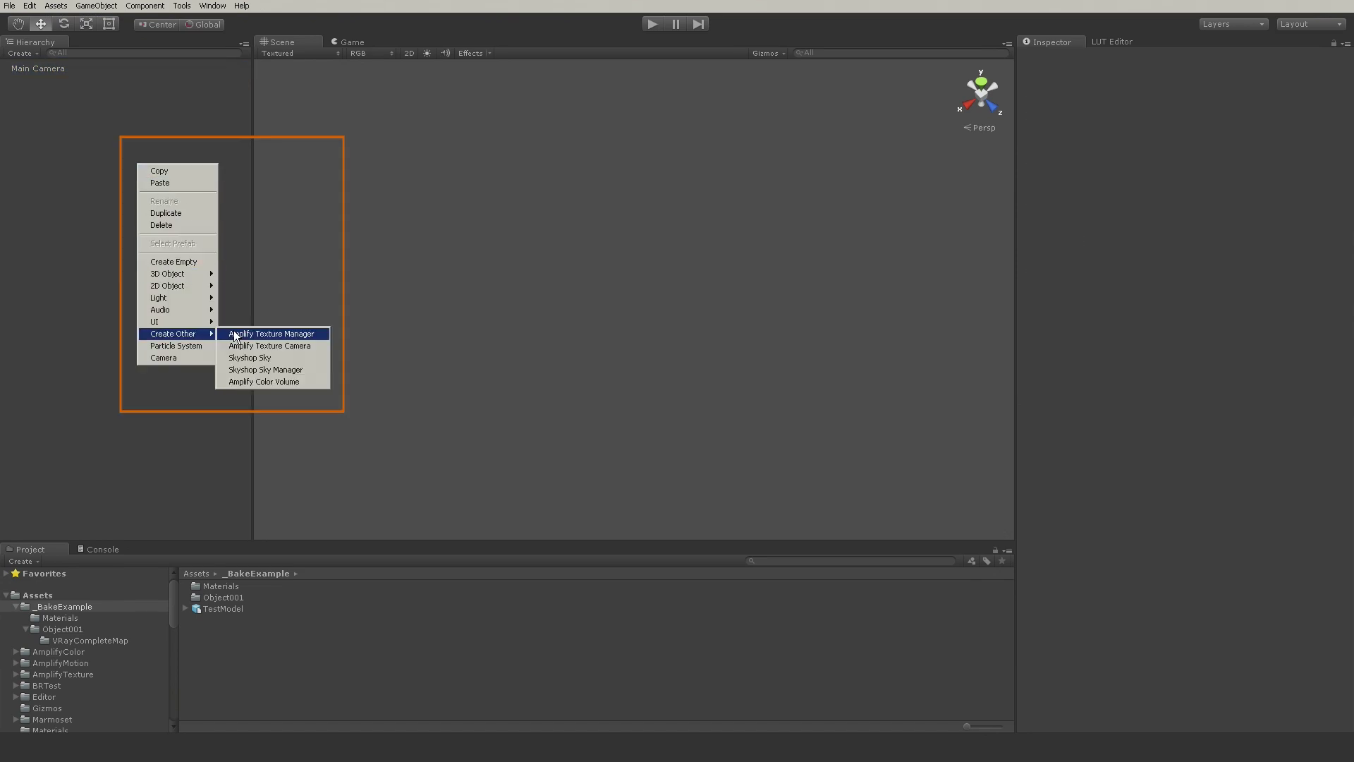
pyautogui.click(235, 334)
# Step: Create a virtual texture asset named EXRVT with Lossless compression
pyautogui.rightClick(267, 642)
pyautogui.moveTo(296, 466)
pyautogui.click(435, 463)
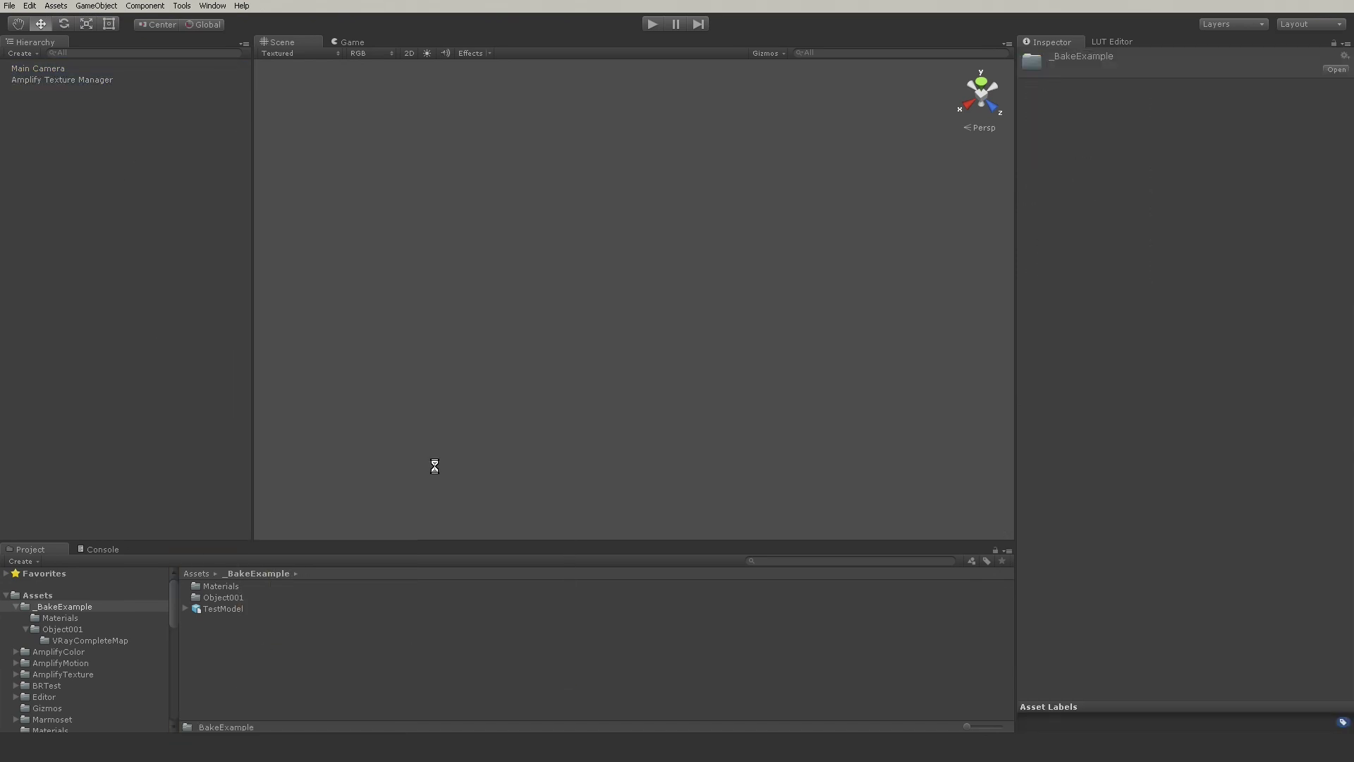
pyautogui.write('EXRVT')
pyautogui.press('Return')
pyautogui.click(1178, 143)
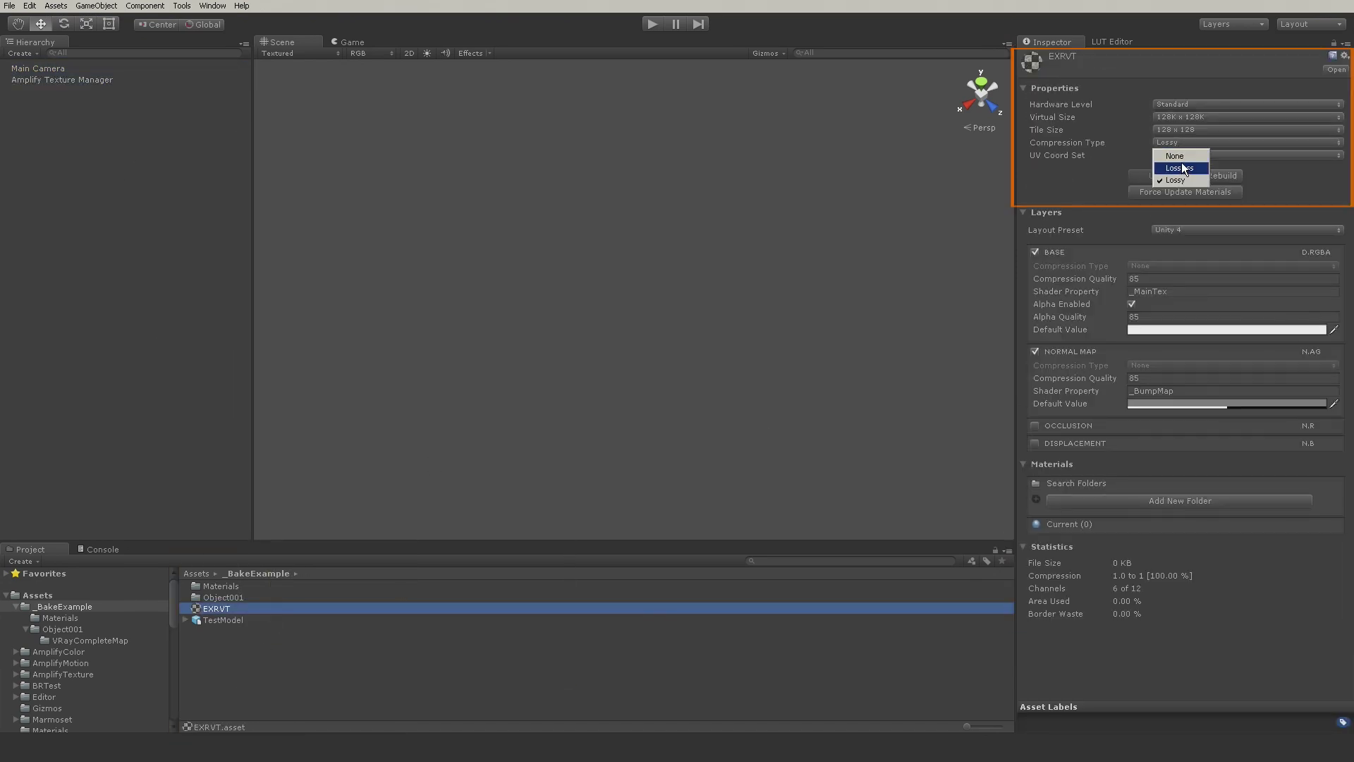
pyautogui.click(1183, 167)
# Step: Add _BakeExample/Materials as EXRVT's material search folder
pyautogui.click(1171, 501)
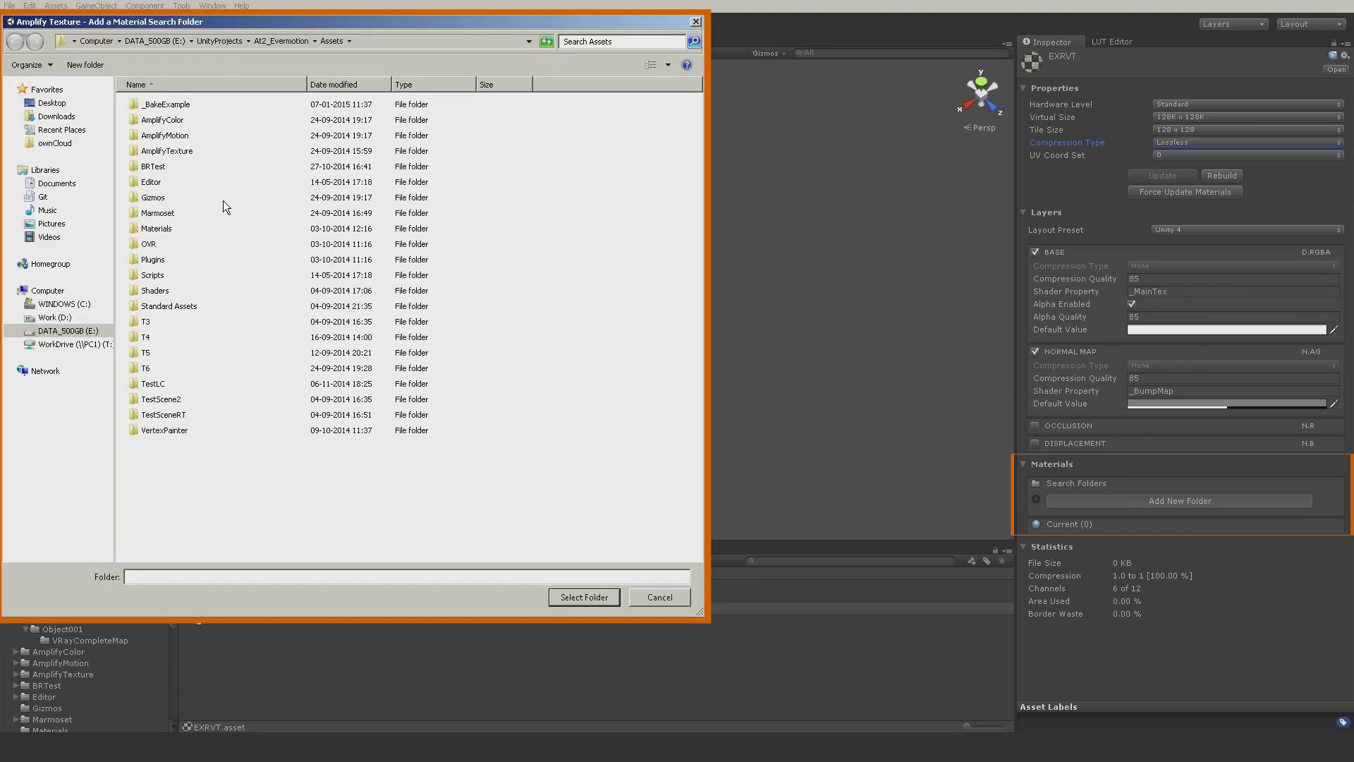
pyautogui.doubleClick(166, 103)
pyautogui.doubleClick(158, 106)
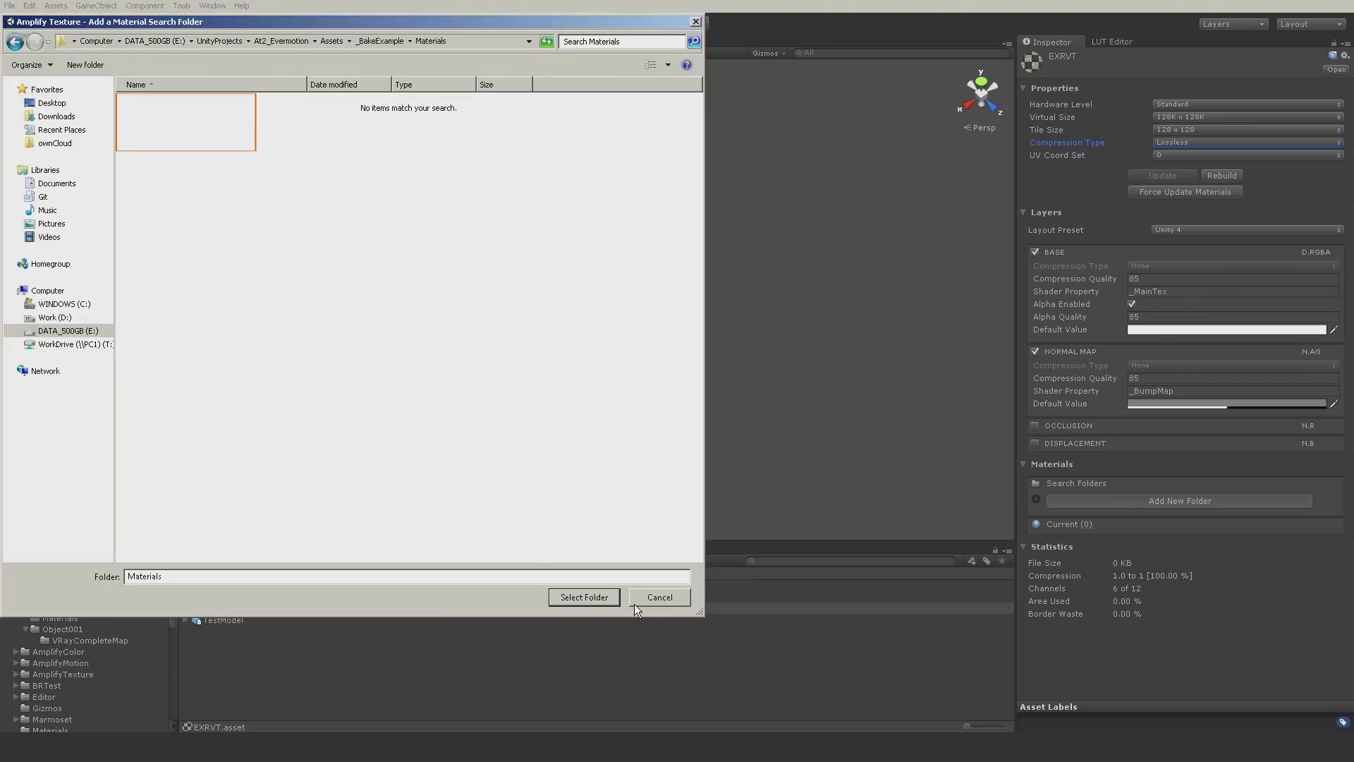
pyautogui.click(585, 597)
# Step: Switch the ExampleEXR material to the SelfIllumHDR-Amplify shader
pyautogui.doubleClick(220, 589)
pyautogui.click(229, 586)
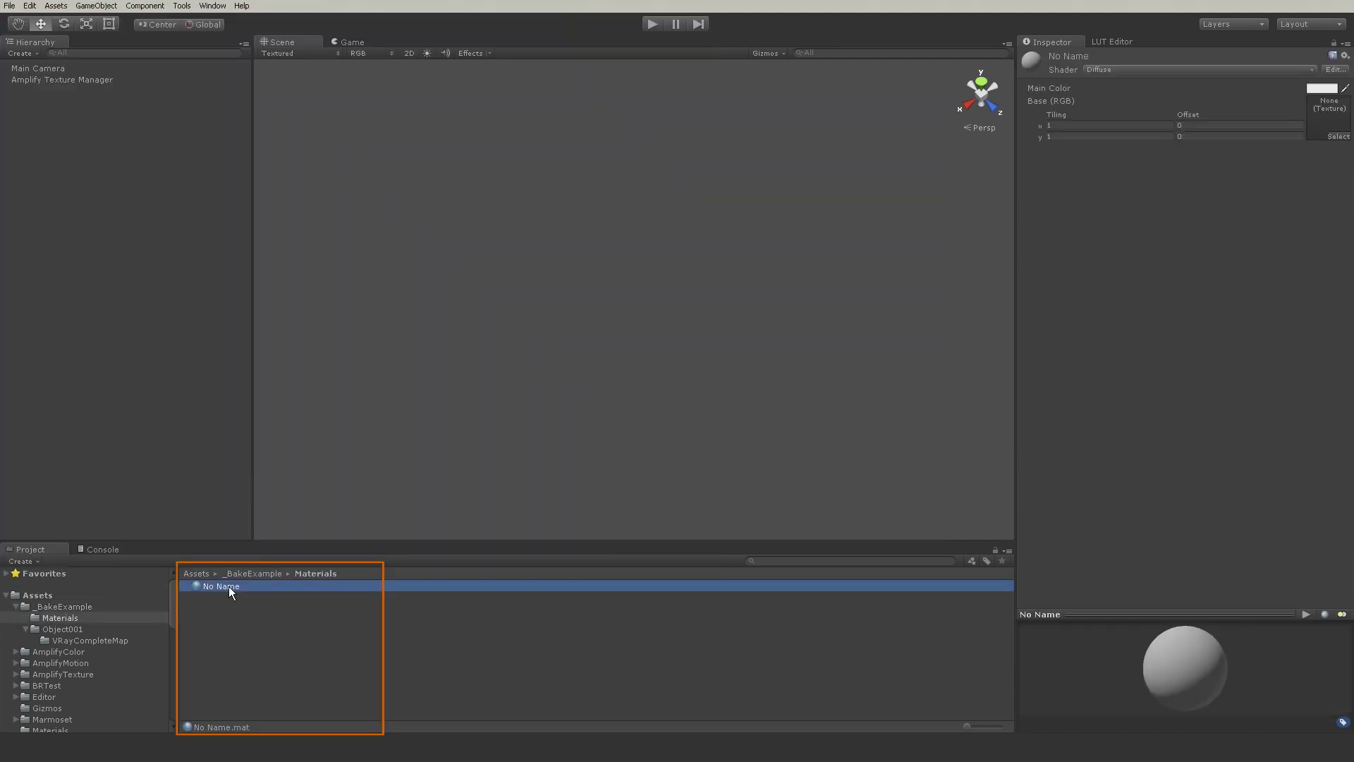
pyautogui.click(1199, 69)
pyautogui.click(1143, 178)
# Step: Put the baked VRayCompleteMap tile u1_v1 into ExampleEXR's Base slot and view the lit room
pyautogui.click(100, 606)
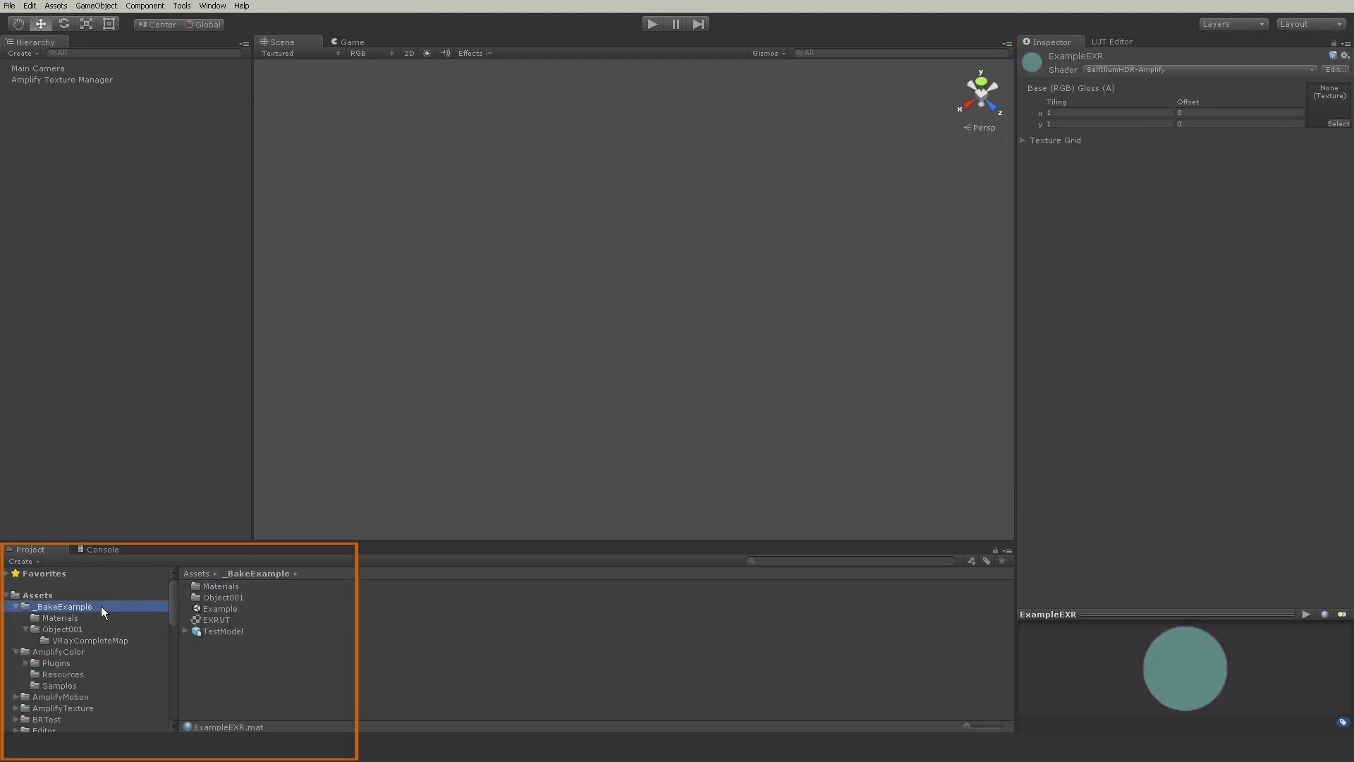
pyautogui.click(95, 82)
pyautogui.moveTo(248, 616); pyautogui.dragTo(176, 282)
pyautogui.click(60, 617)
pyautogui.click(104, 641)
pyautogui.moveTo(262, 587); pyautogui.dragTo(1316, 98)
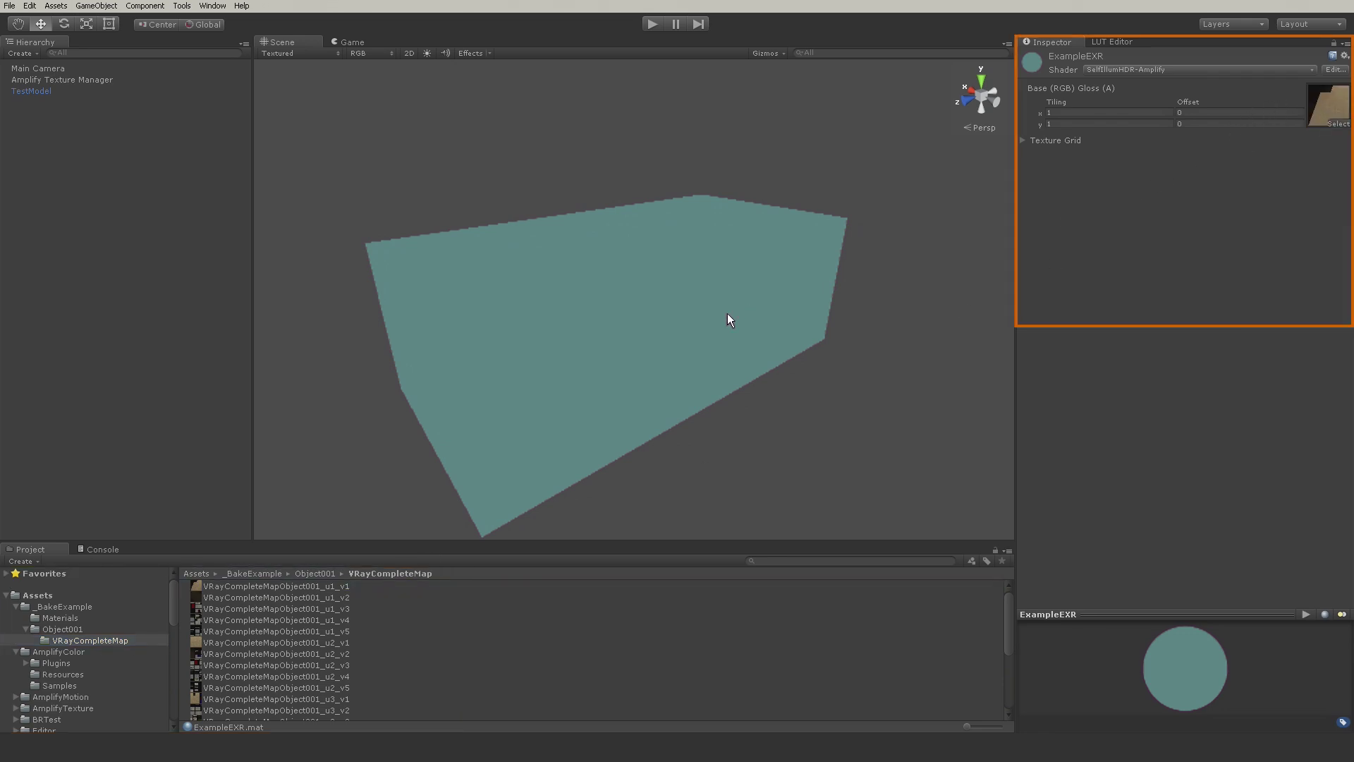
pyautogui.moveTo(729, 320); pyautogui.dragTo(719, 321, button='right')
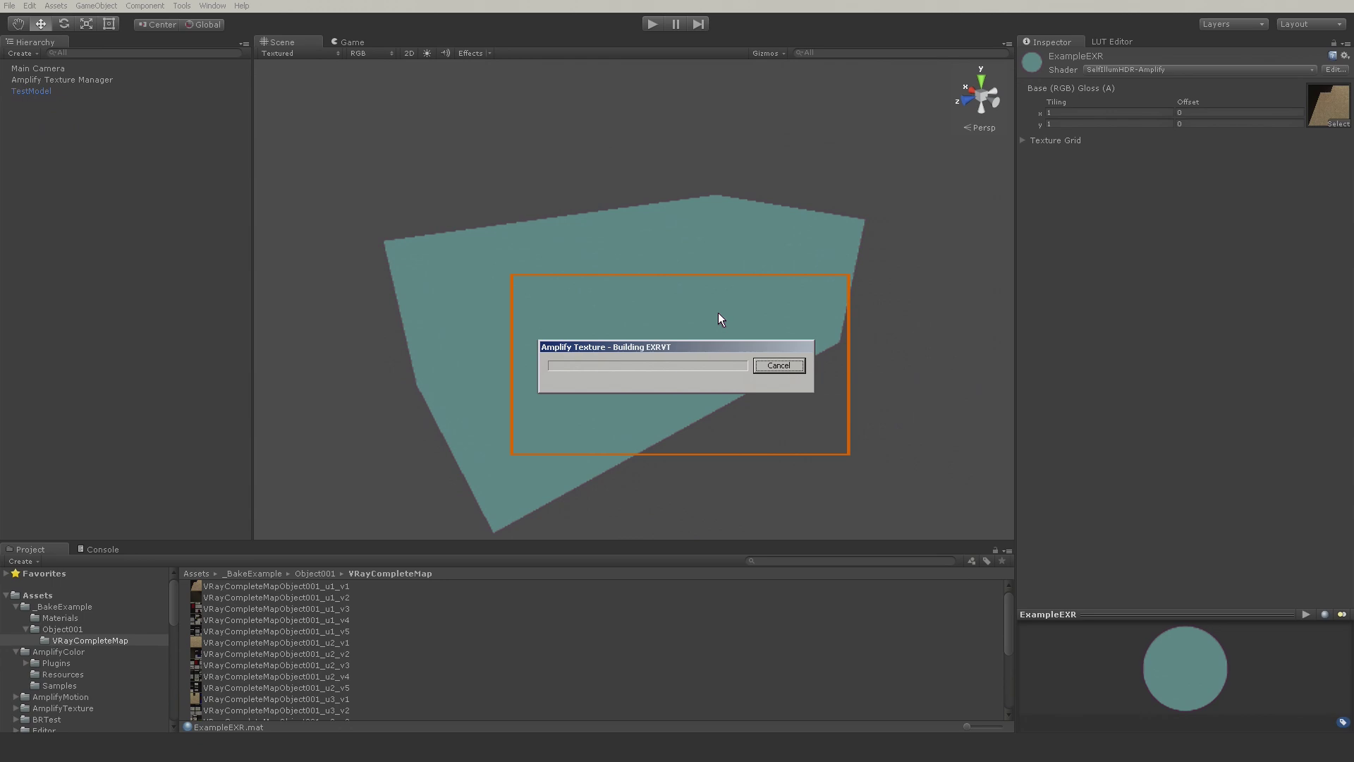
pyautogui.moveTo(769, 418); pyautogui.dragTo(630, 416, button='right')
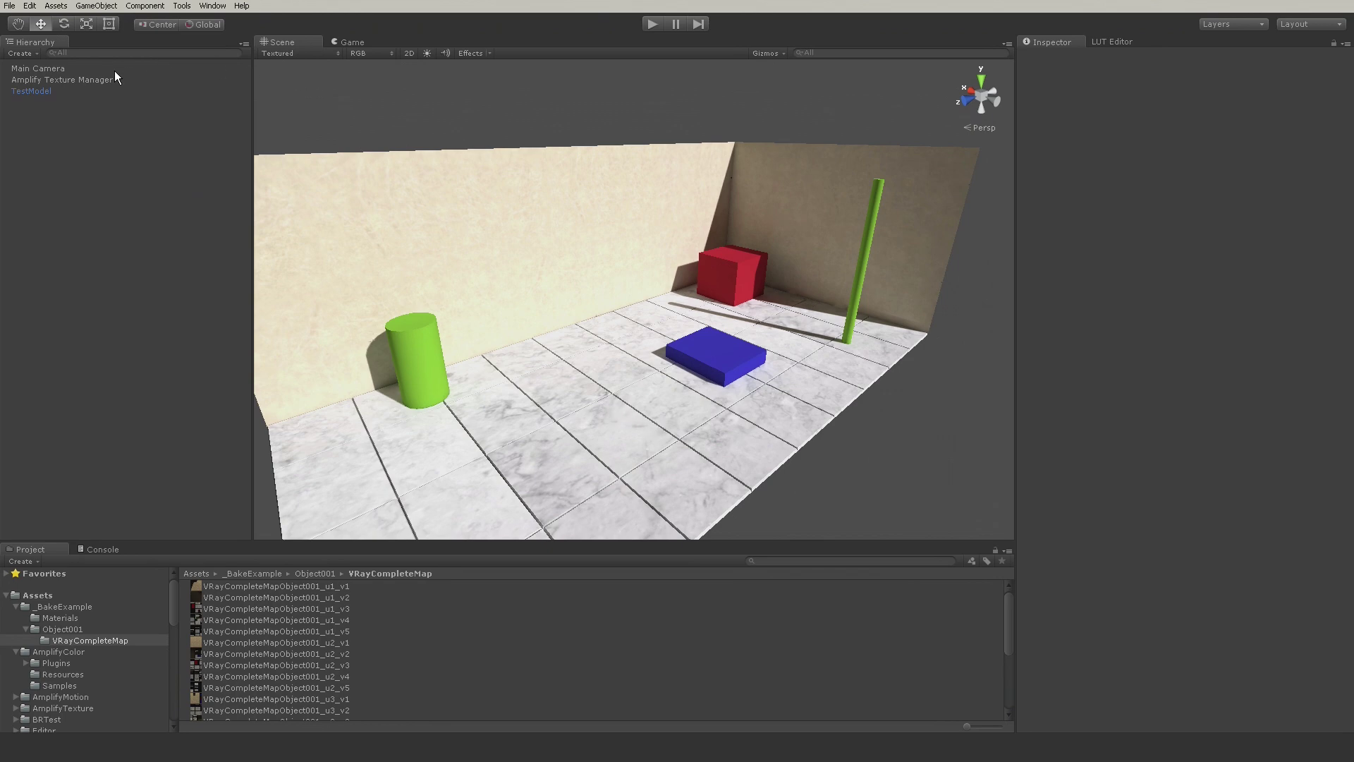
# Step: Find DefaultExposure by searching 'exp' and add it to Main Camera
pyautogui.click(77, 68)
pyautogui.click(848, 559)
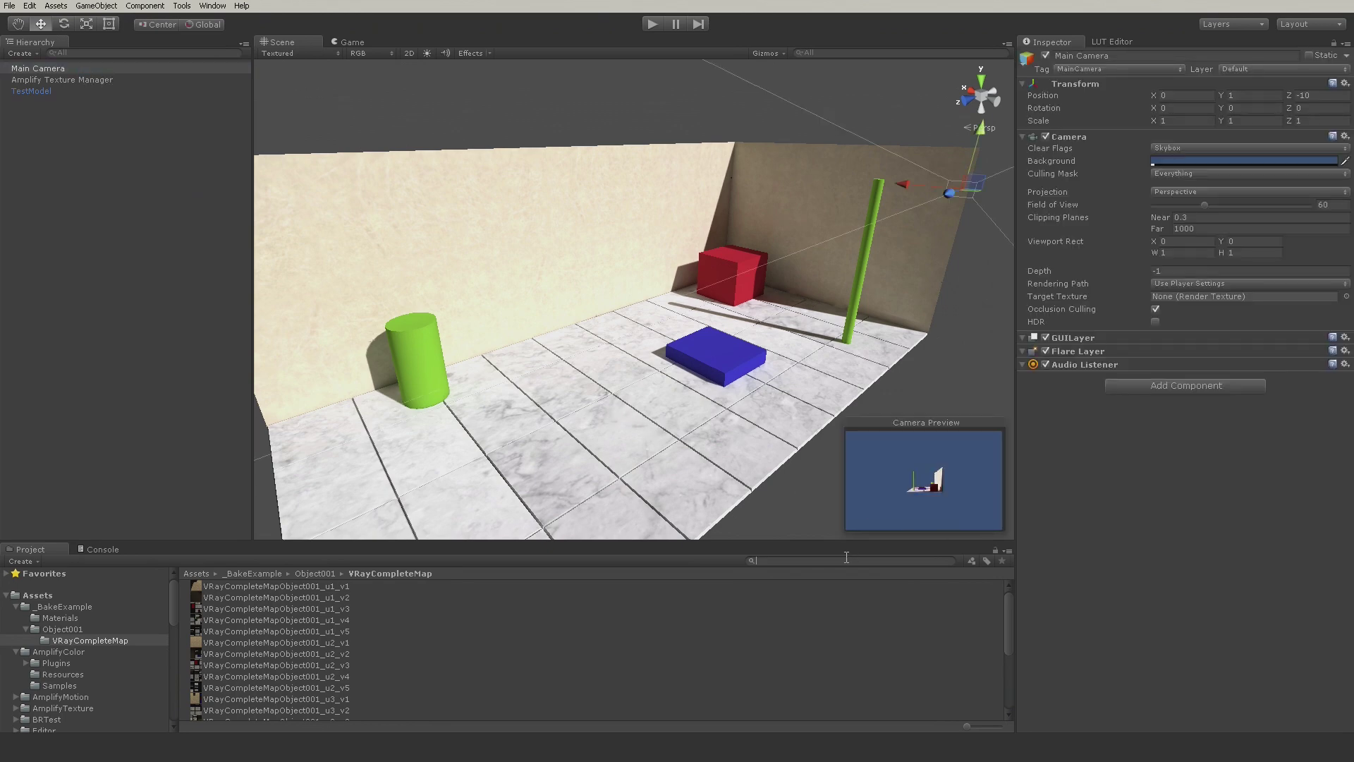
pyautogui.write('exp')
pyautogui.moveTo(236, 598); pyautogui.dragTo(1137, 405)
pyautogui.keyDown('alt'); pyautogui.moveTo(551, 305); pyautogui.dragTo(607, 310); pyautogui.keyUp('alt')
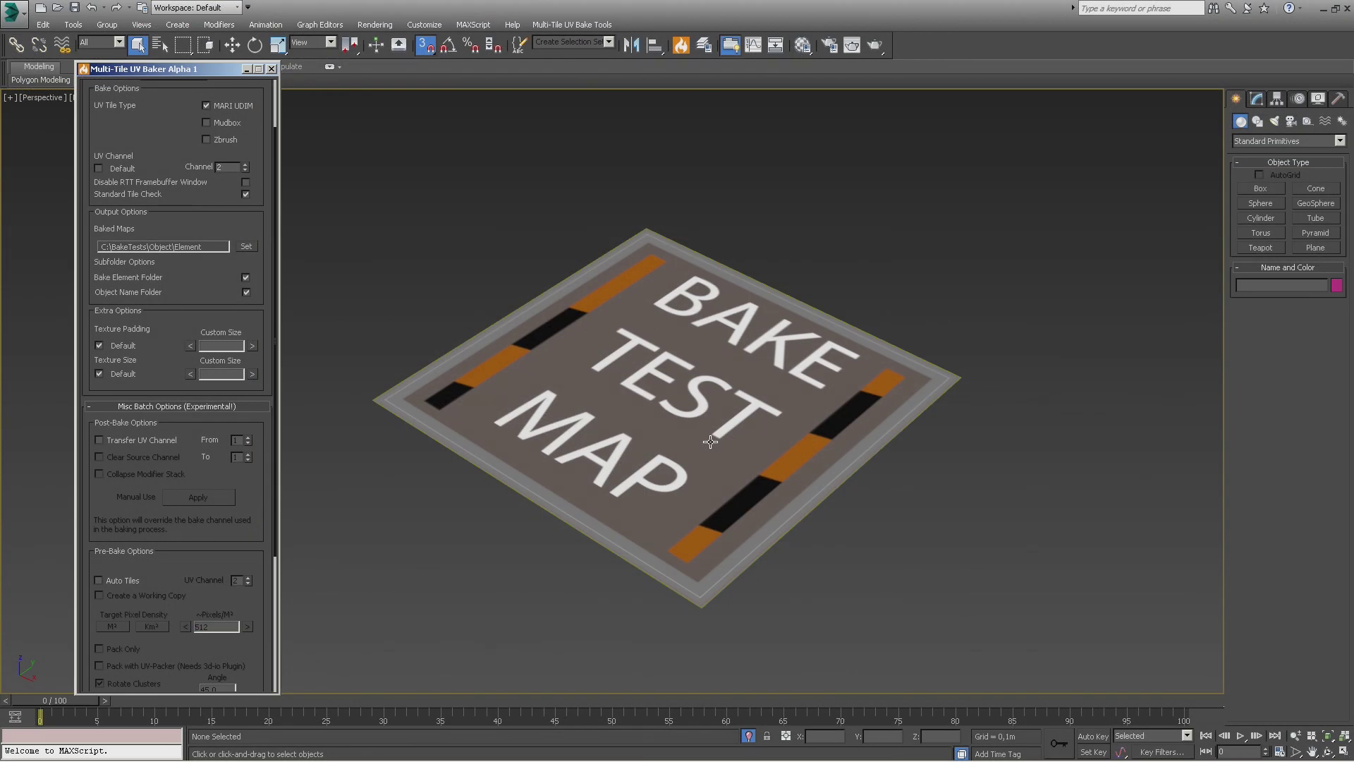
# Step: Inspect Plane1M2's single-tile UV layout in the Unwrap UVW editor
pyautogui.click(801, 426)
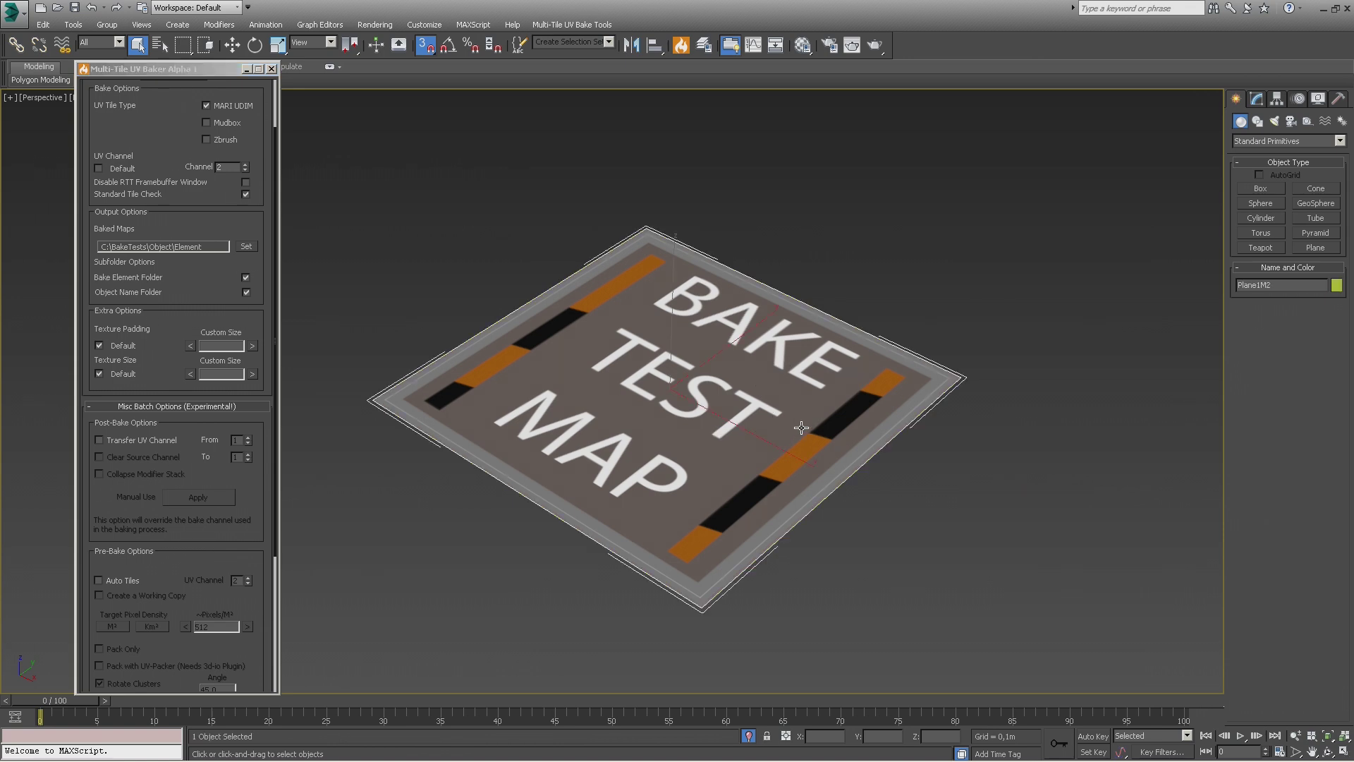
pyautogui.press('F3')
pyautogui.press('F3')
pyautogui.click(1257, 99)
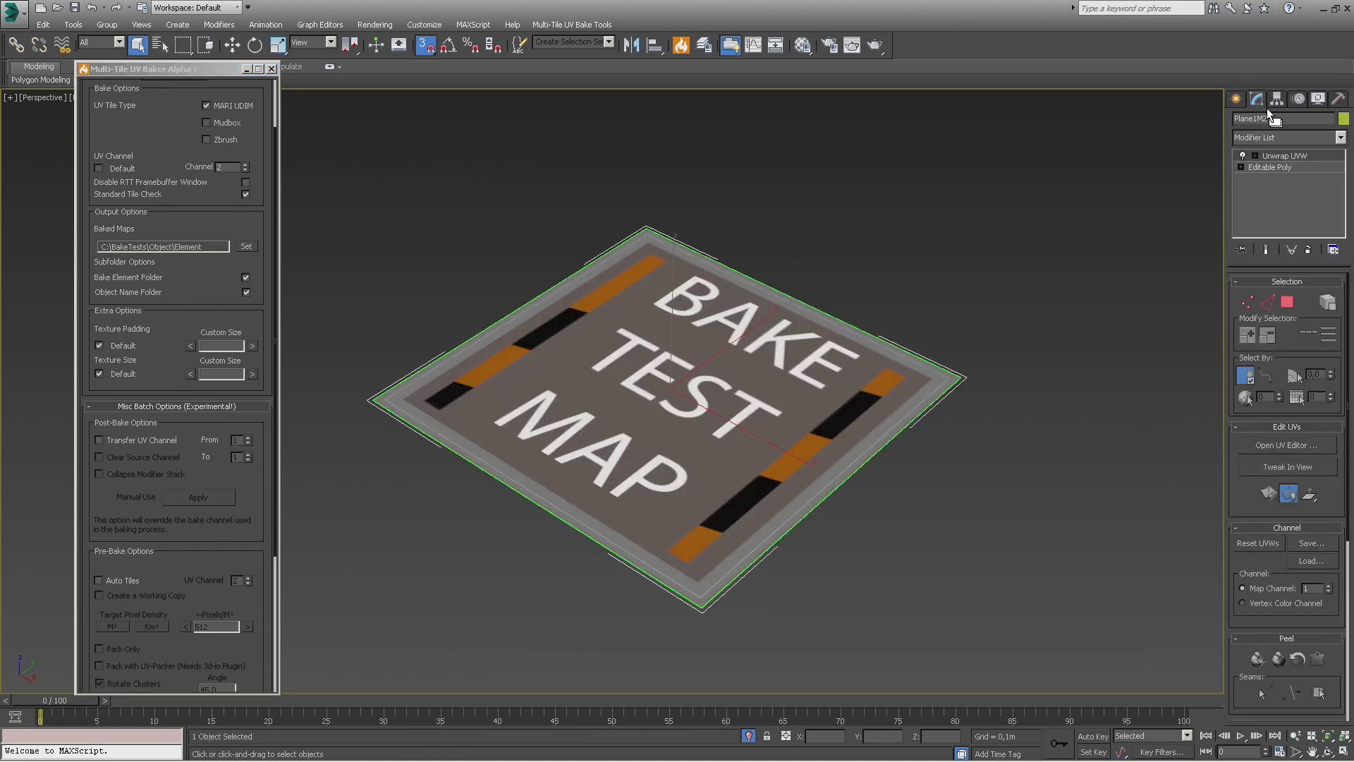
pyautogui.click(1283, 444)
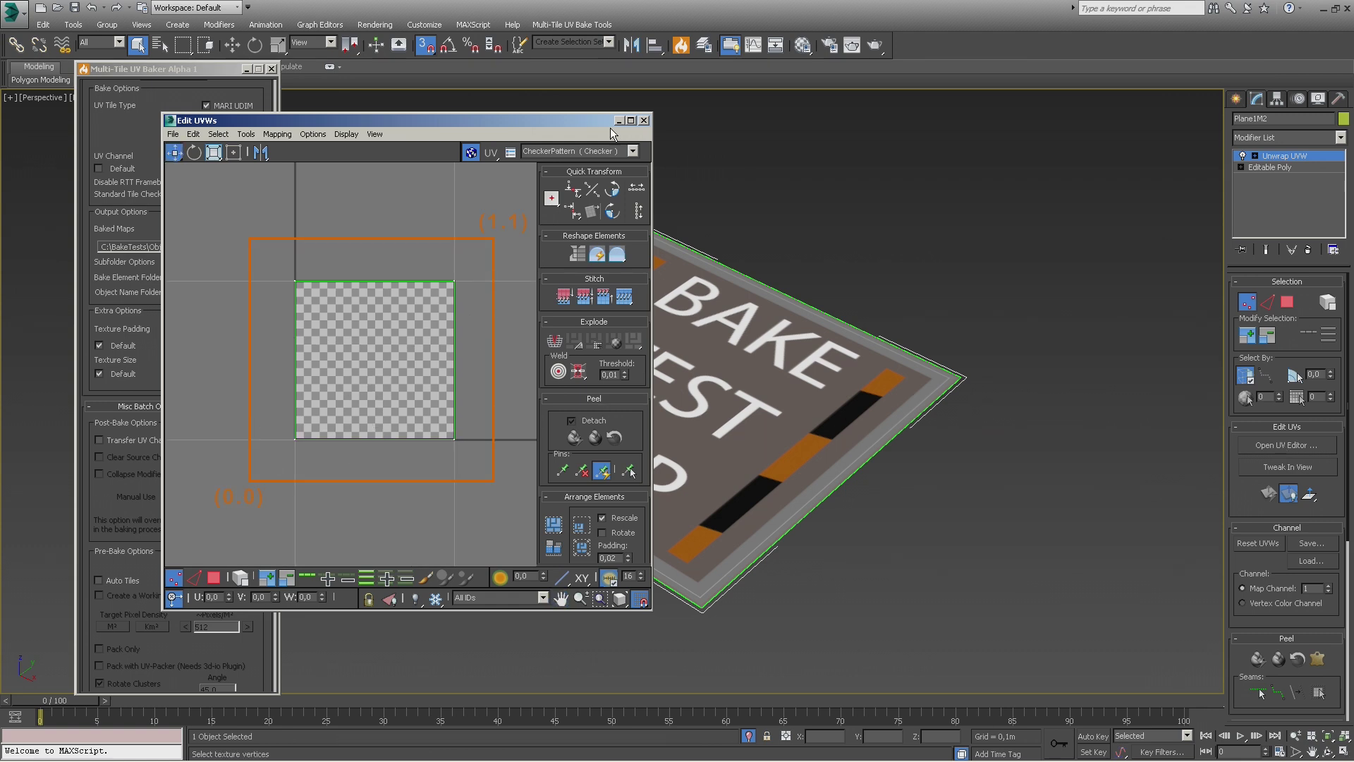
pyautogui.click(644, 120)
# Step: Turn on Auto Tiles in the Multi-Tile UV Baker
pyautogui.click(1236, 99)
pyautogui.moveTo(272, 512); pyautogui.dragTo(271, 319)
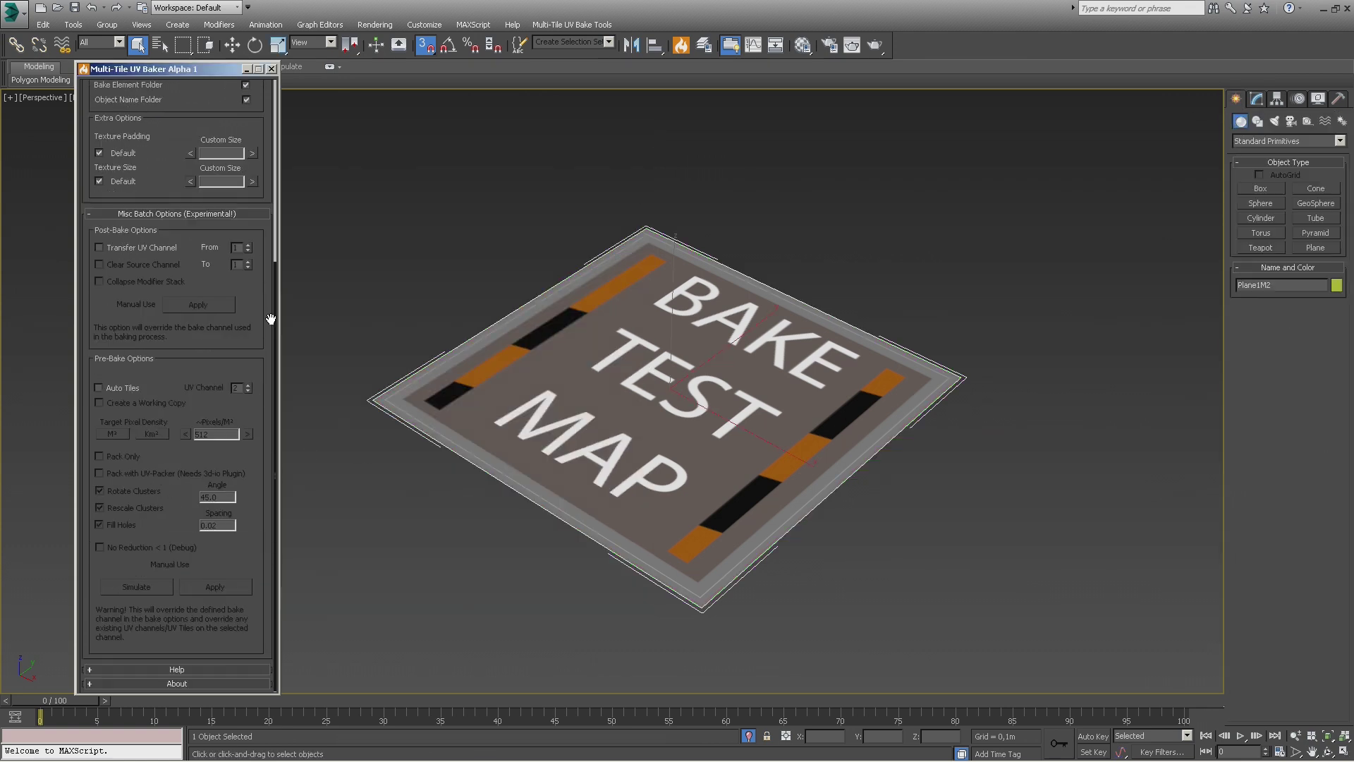
pyautogui.click(110, 392)
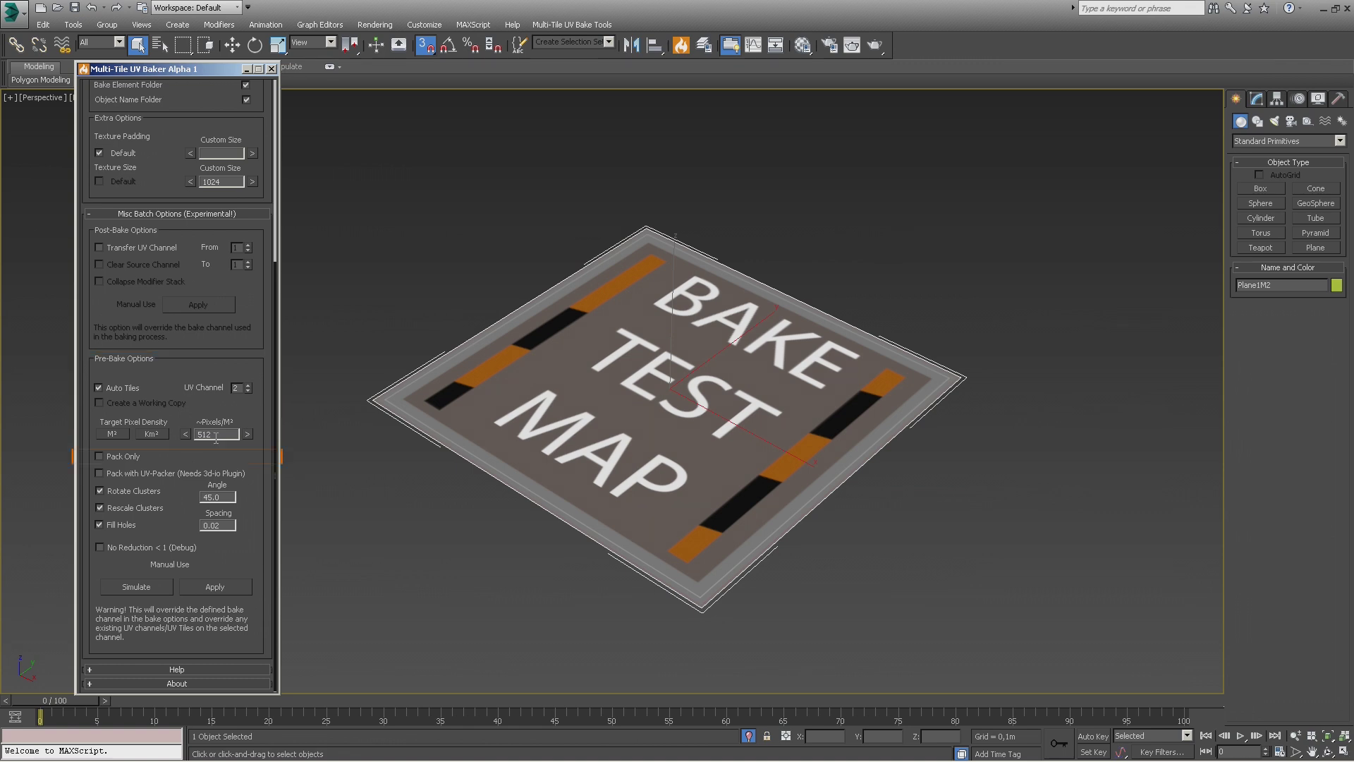
# Step: Enable Pack Only and simulate the tiling with No Reduction < 1 temporarily on
pyautogui.click(112, 459)
pyautogui.click(154, 549)
pyautogui.click(137, 587)
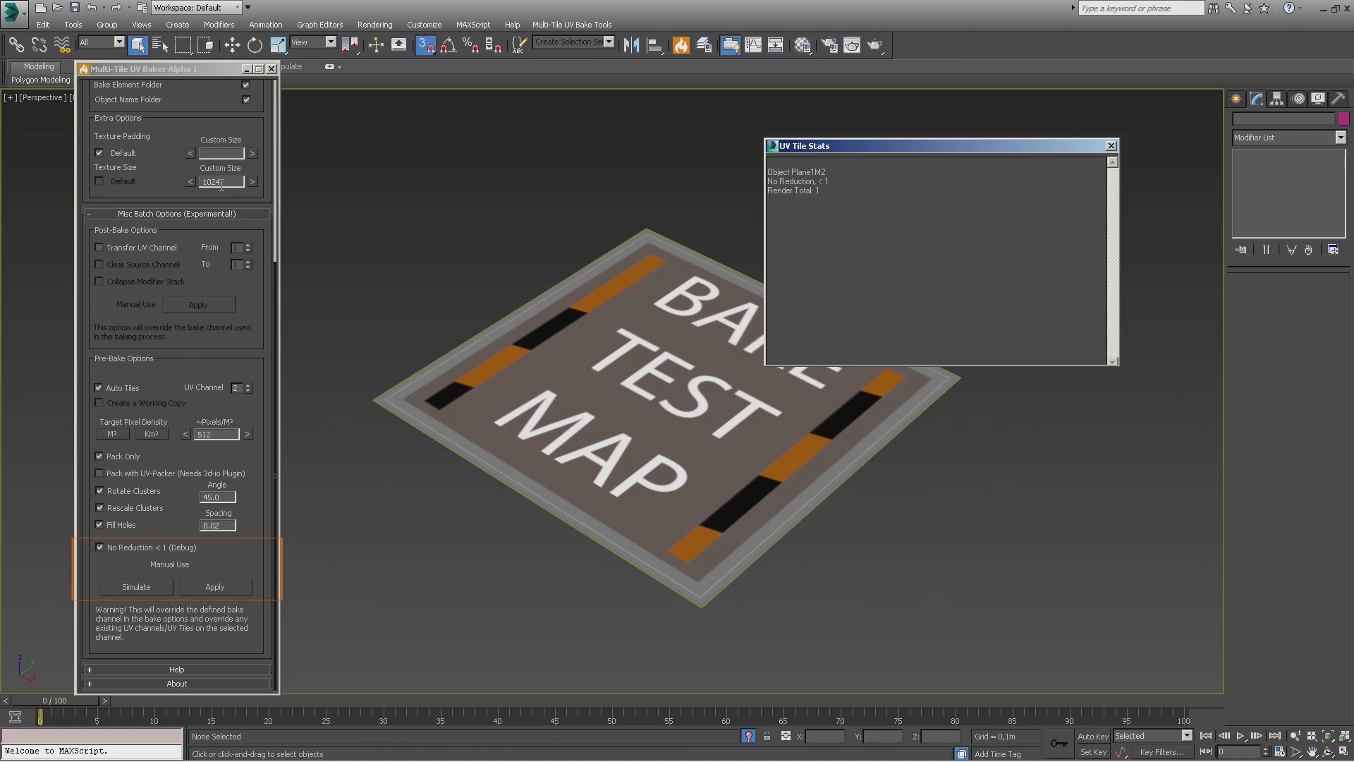
pyautogui.click(127, 549)
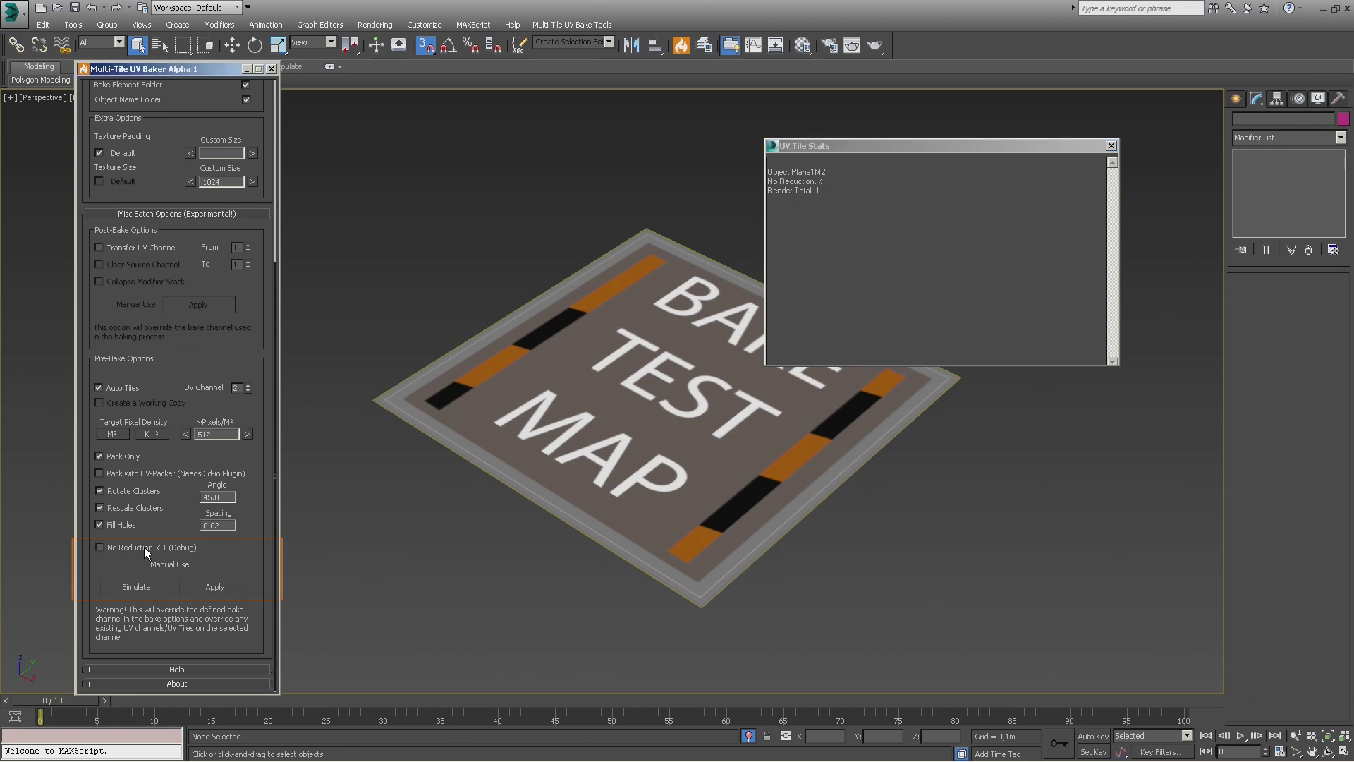
# Step: Apply the tiling to Plane1M2 and add an Unwrap UVW modifier to view its UVs
pyautogui.click(582, 427)
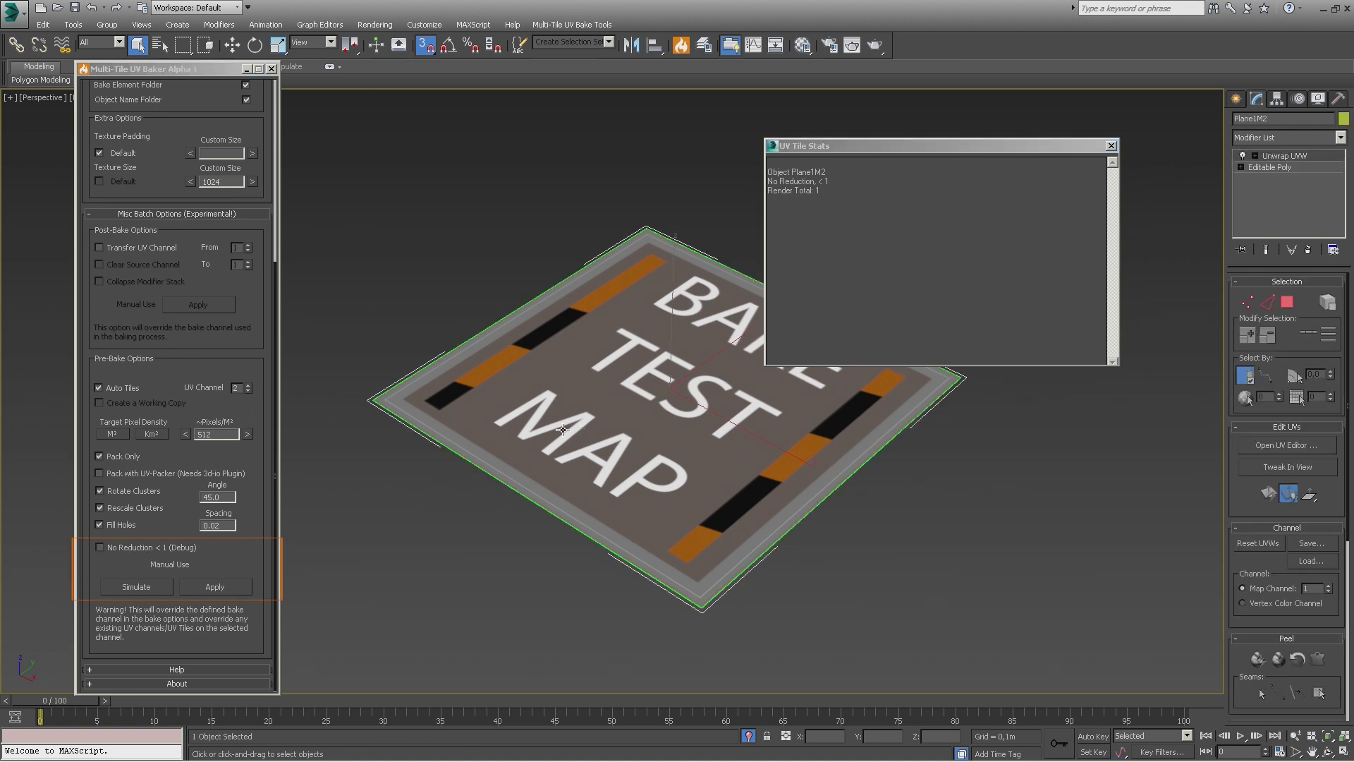
pyautogui.click(225, 588)
pyautogui.click(1341, 138)
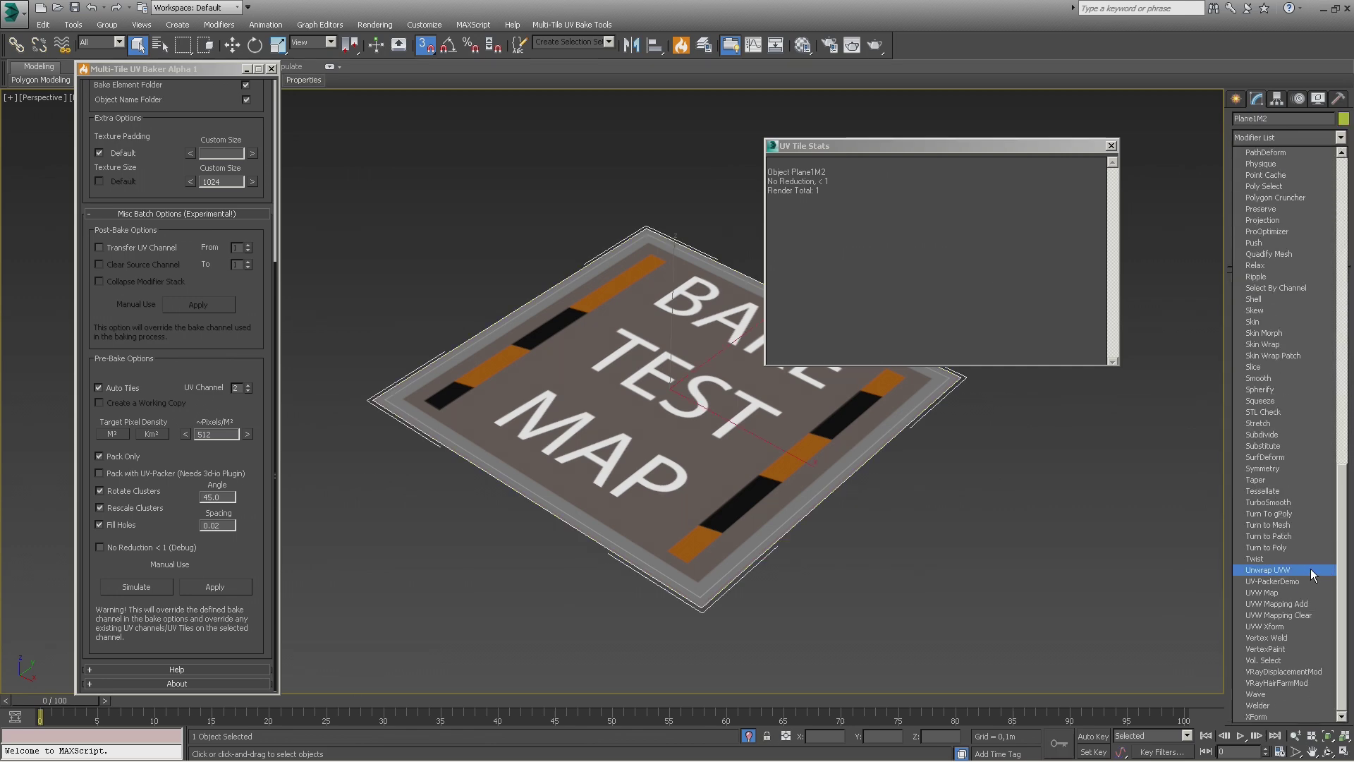
pyautogui.click(1311, 568)
# Step: Set Target Pixel Density to 2048, confirm it simulates 4 tiles, and apply to the plane
pyautogui.scroll(-2, 337, 470)
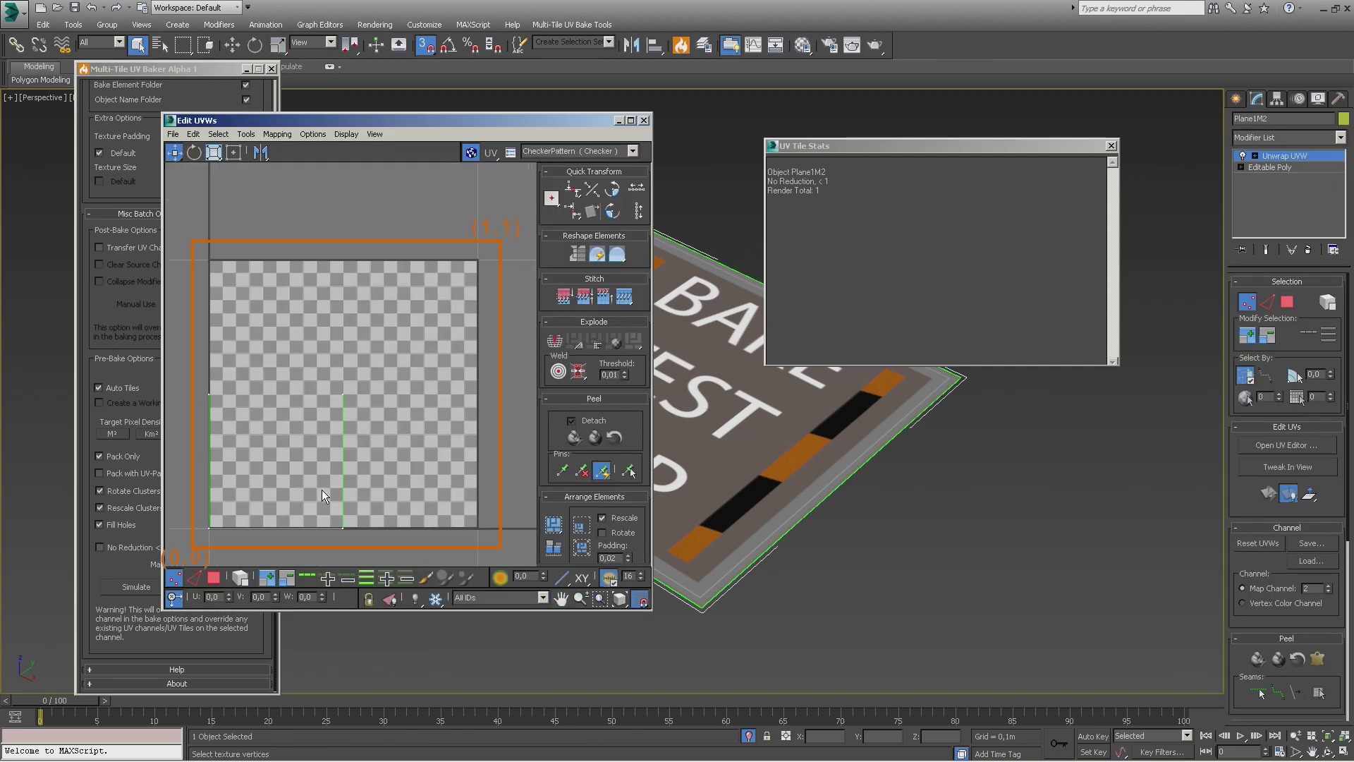
pyautogui.click(643, 120)
pyautogui.doubleClick(230, 435)
pyautogui.write('2048')
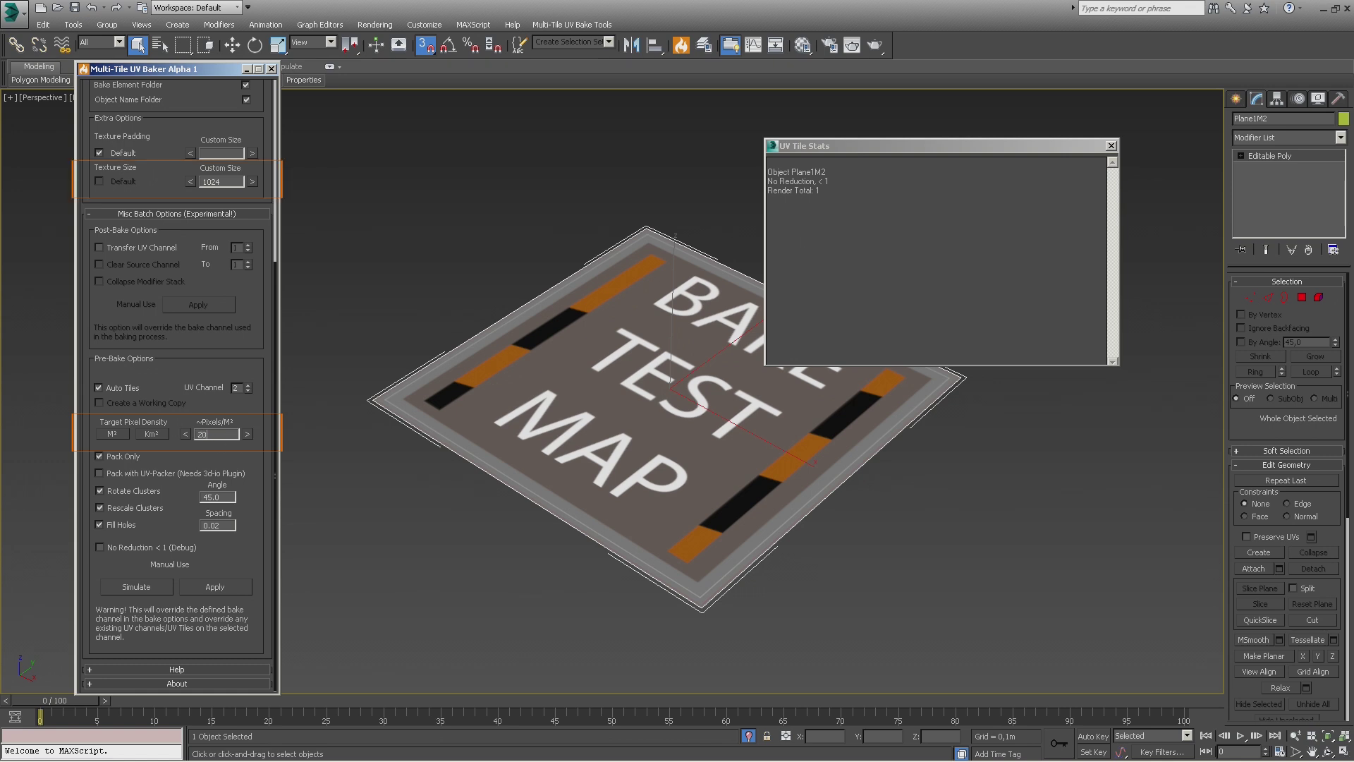
pyautogui.click(142, 589)
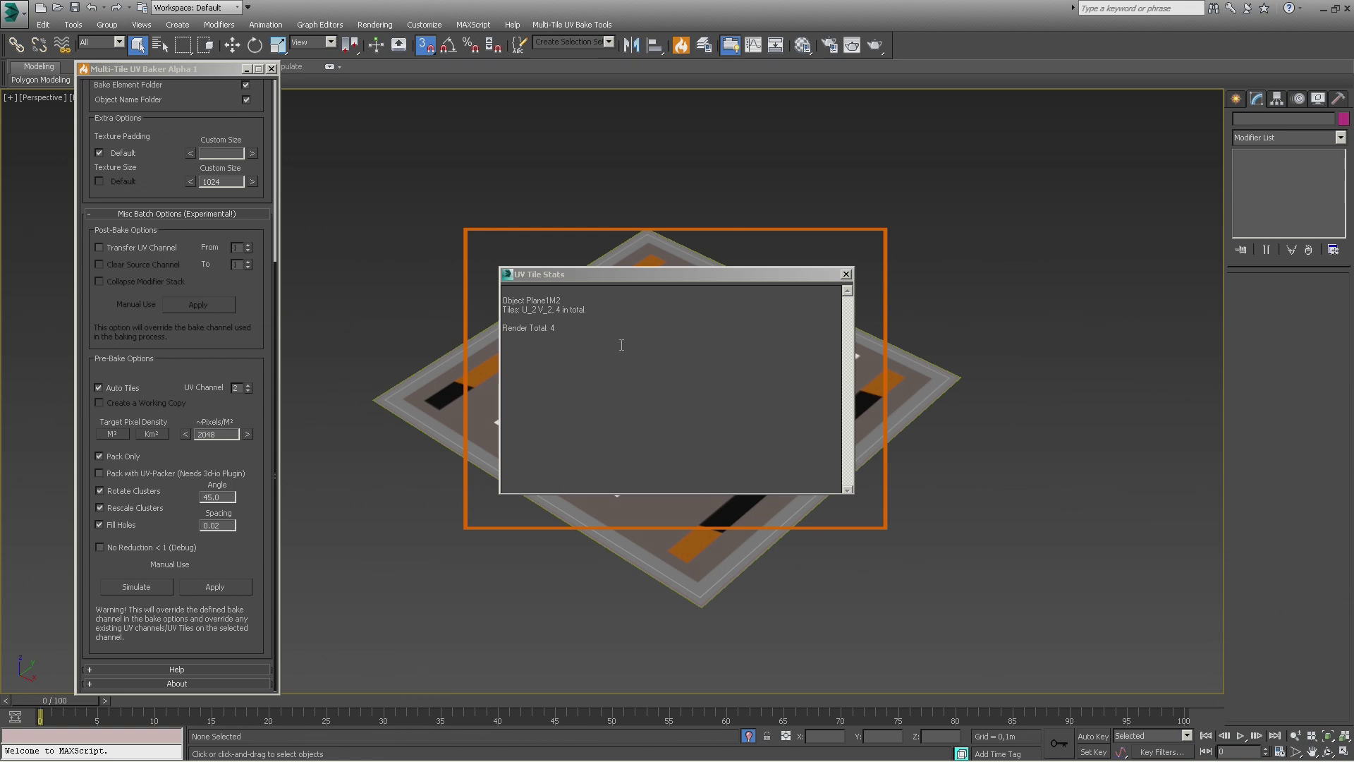
pyautogui.moveTo(564, 331)
pyautogui.mouseDown()
pyautogui.moveTo(529, 330)
pyautogui.moveTo(549, 331)
pyautogui.mouseUp()
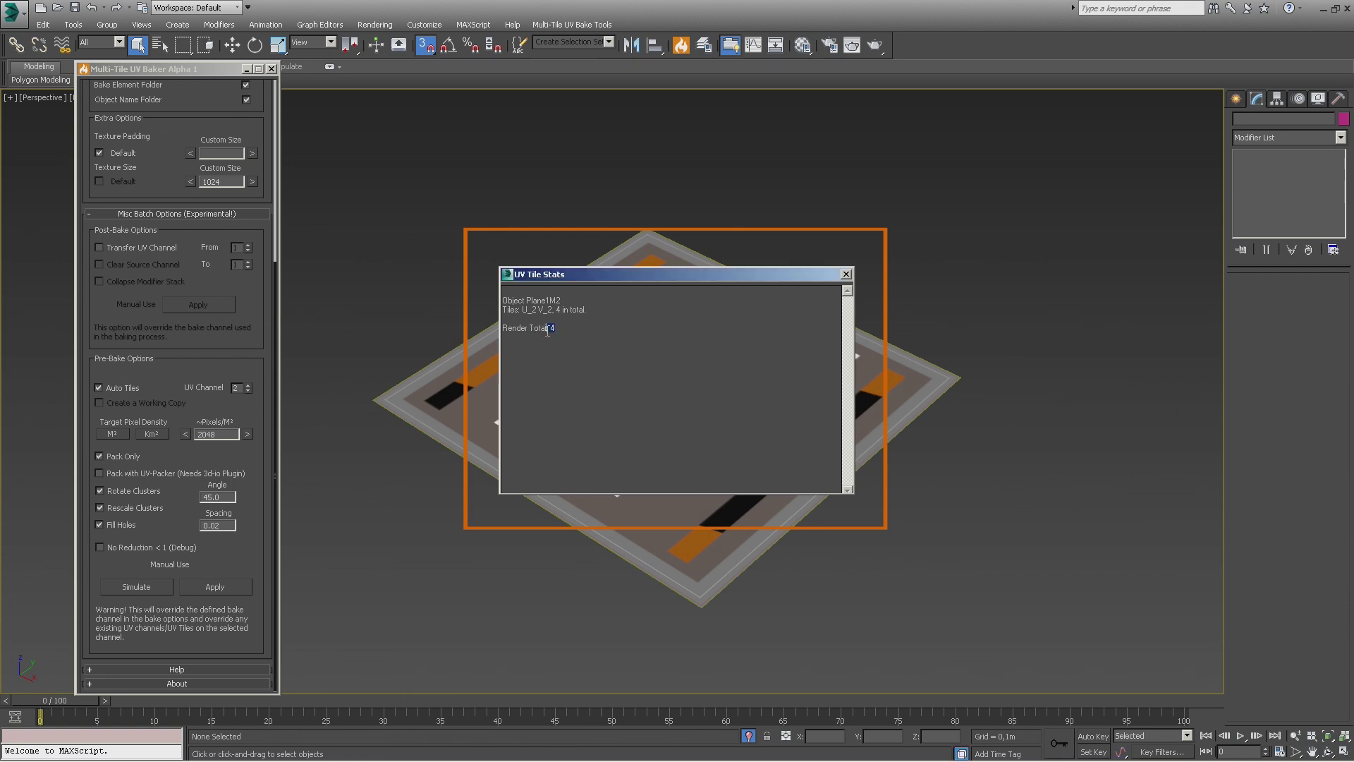
pyautogui.click(846, 274)
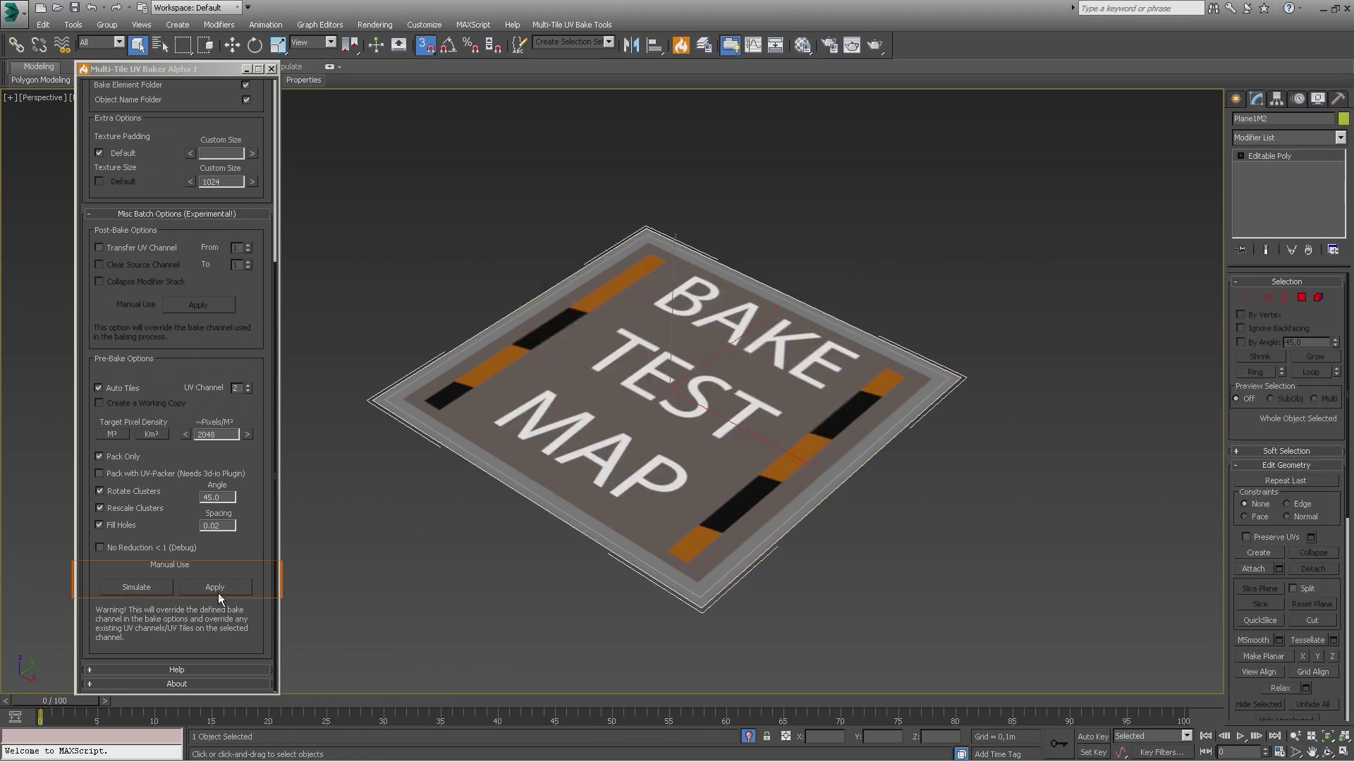